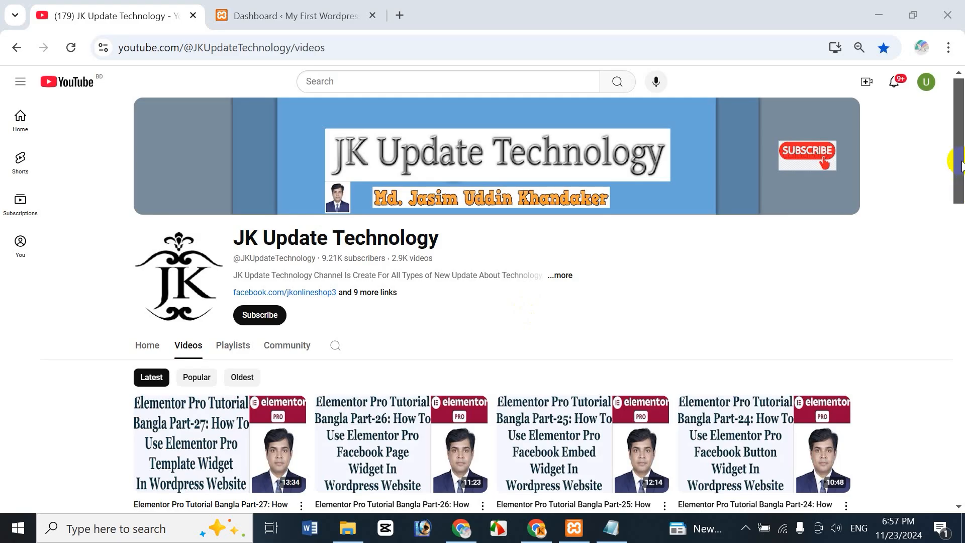
Step: Browse the JK Update Technology channel's playlists through to the end of the list and return to its videos
{"action": "left_click_drag", "start_coordinate": [959, 181], "coordinate": [959, 153]}
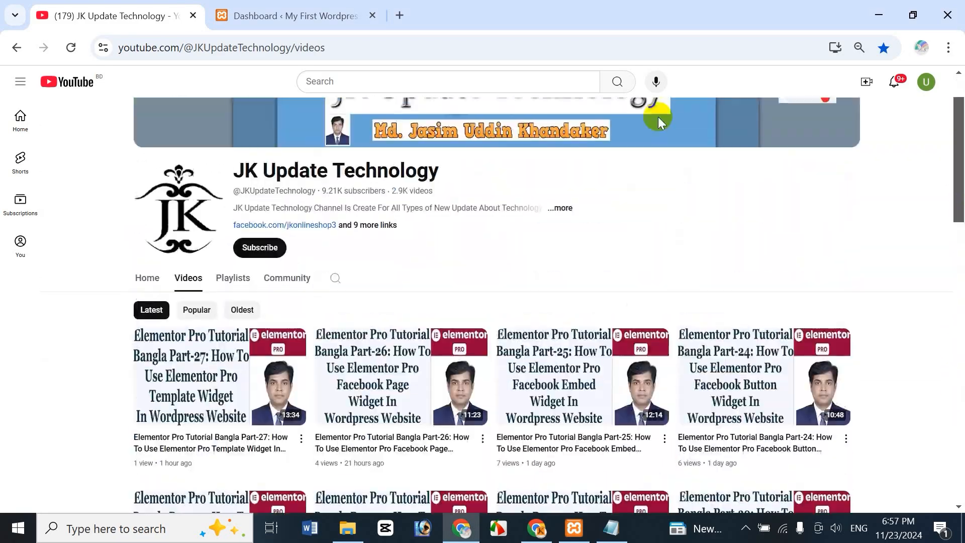
{"action": "left_click", "coordinate": [234, 279]}
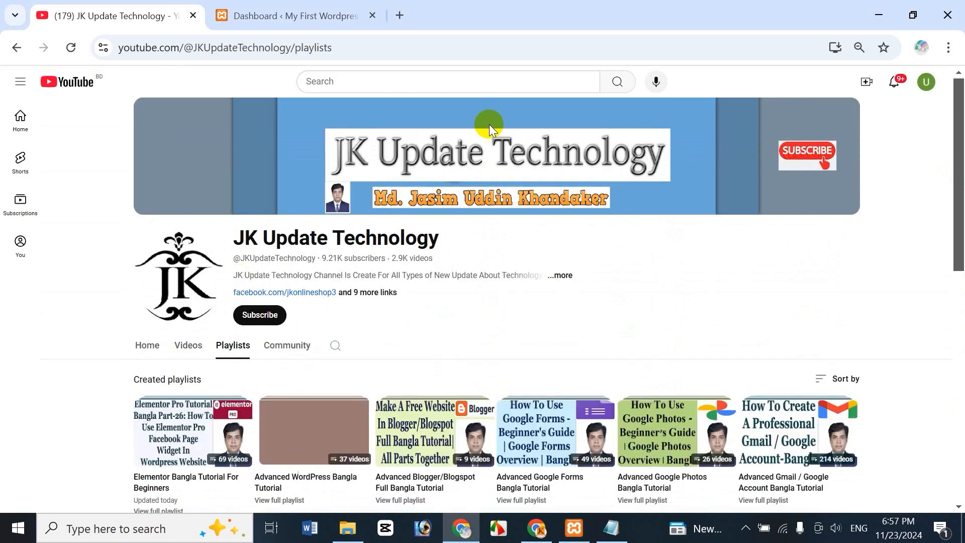
{"action": "scroll", "coordinate": [962, 171], "scroll_direction": "down", "scroll_amount": 2}
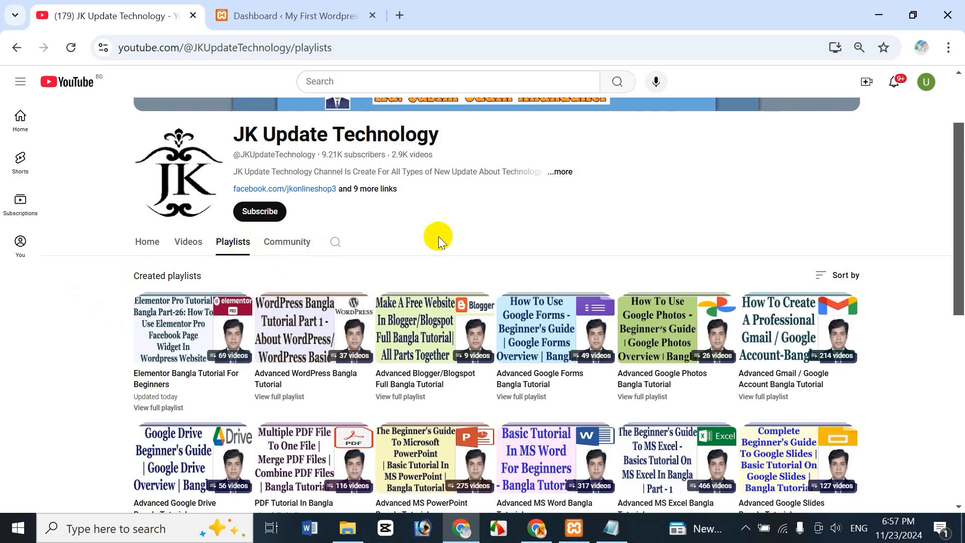
{"action": "left_click_drag", "start_coordinate": [961, 296], "coordinate": [961, 478]}
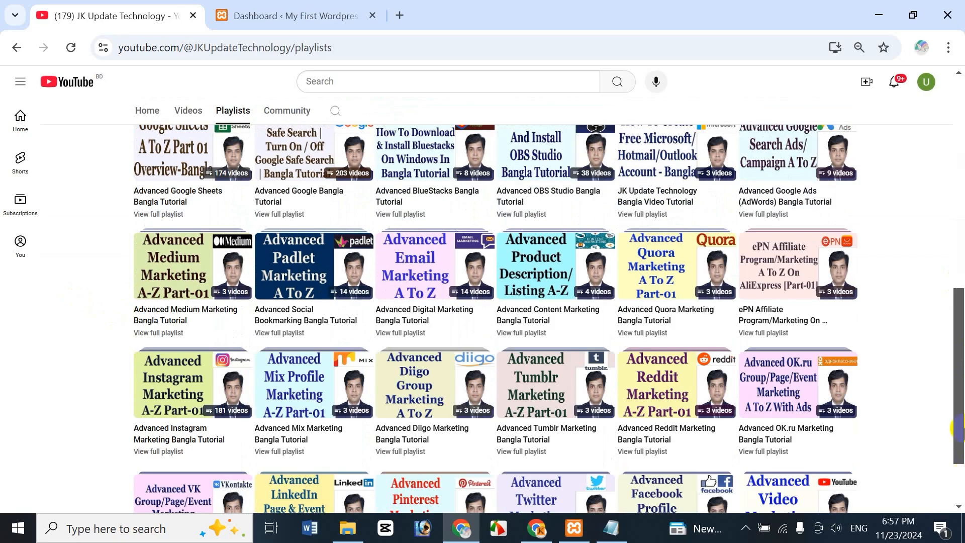
{"action": "scroll", "coordinate": [958, 387], "scroll_direction": "down", "scroll_amount": 2}
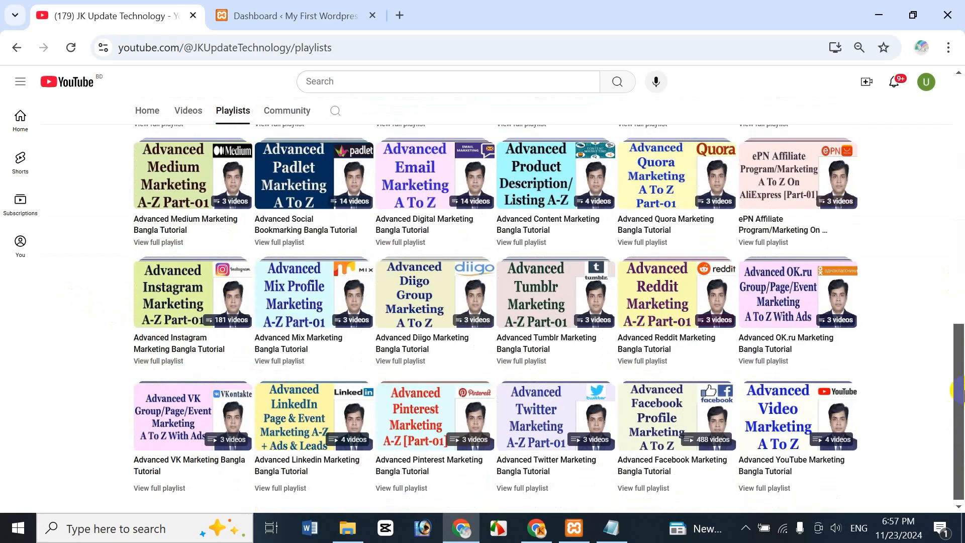
{"action": "scroll", "coordinate": [958, 390], "scroll_direction": "up", "scroll_amount": 13}
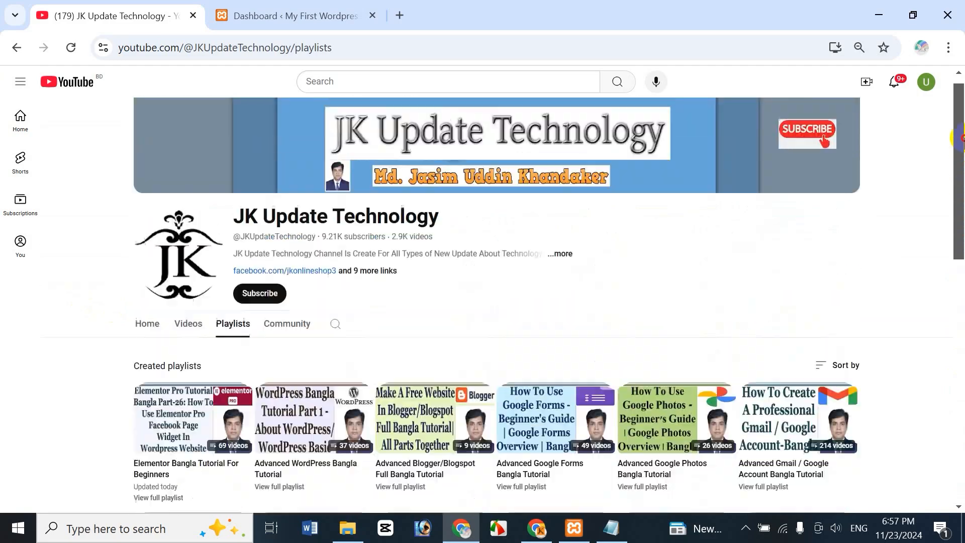
{"action": "left_click", "coordinate": [189, 345]}
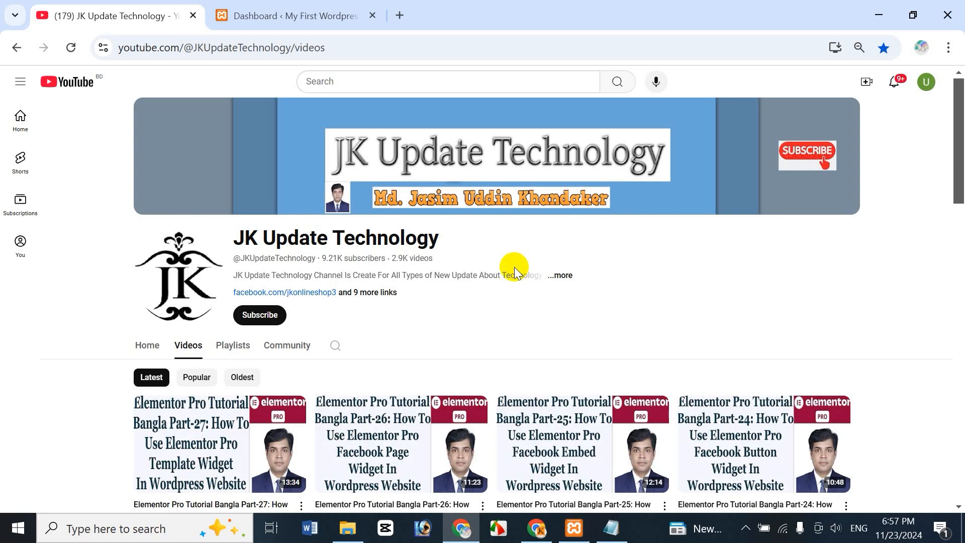
Step: Open the live site's WordPress login page at jasimonline.com/wp-admin in a new browser tab
{"action": "left_click", "coordinate": [399, 16]}
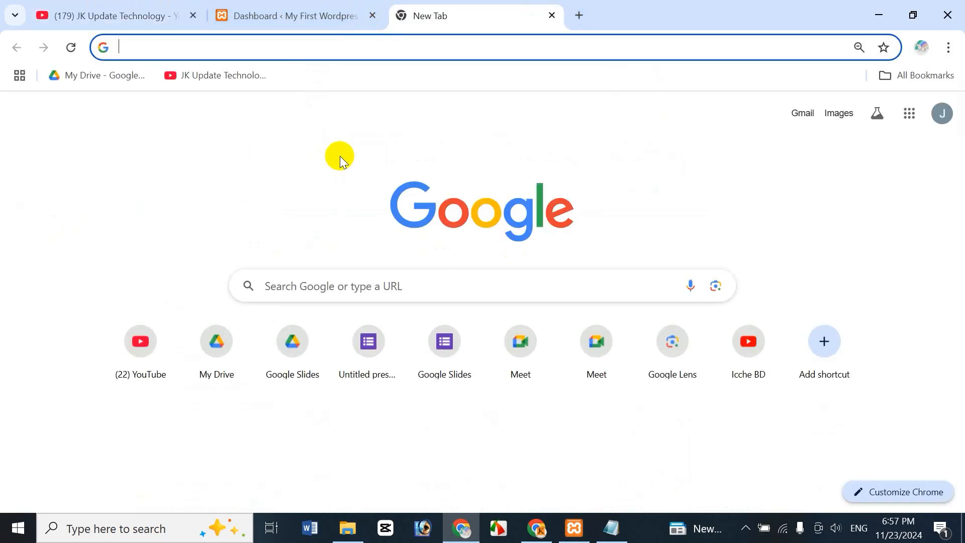
{"action": "type", "text": "j"}
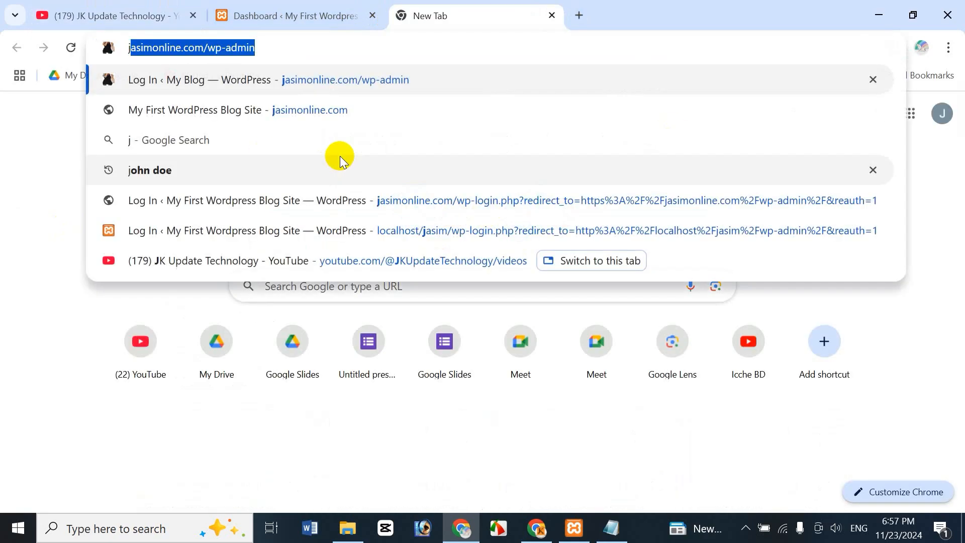
{"action": "key", "text": "Right"}
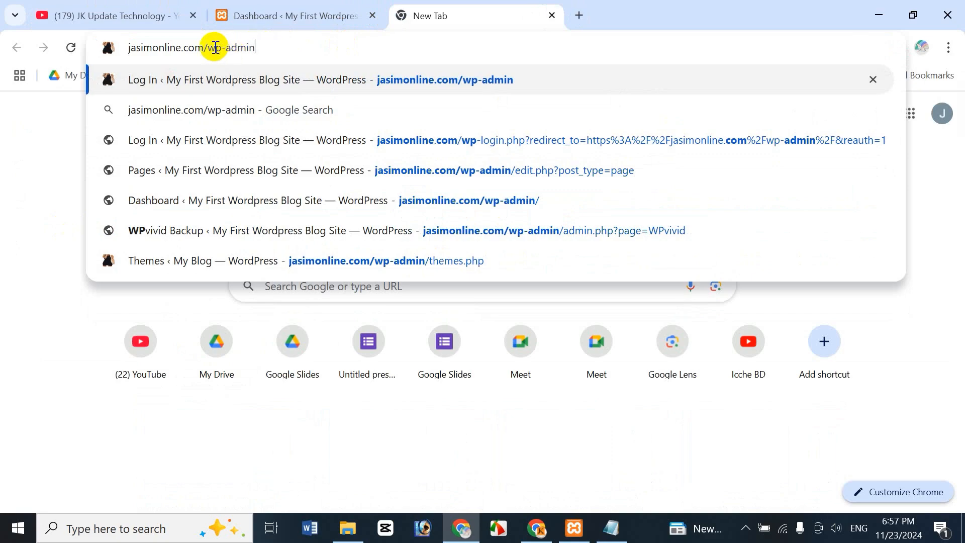
{"action": "left_click_drag", "start_coordinate": [209, 48], "coordinate": [263, 54]}
{"action": "left_click", "coordinate": [278, 48]}
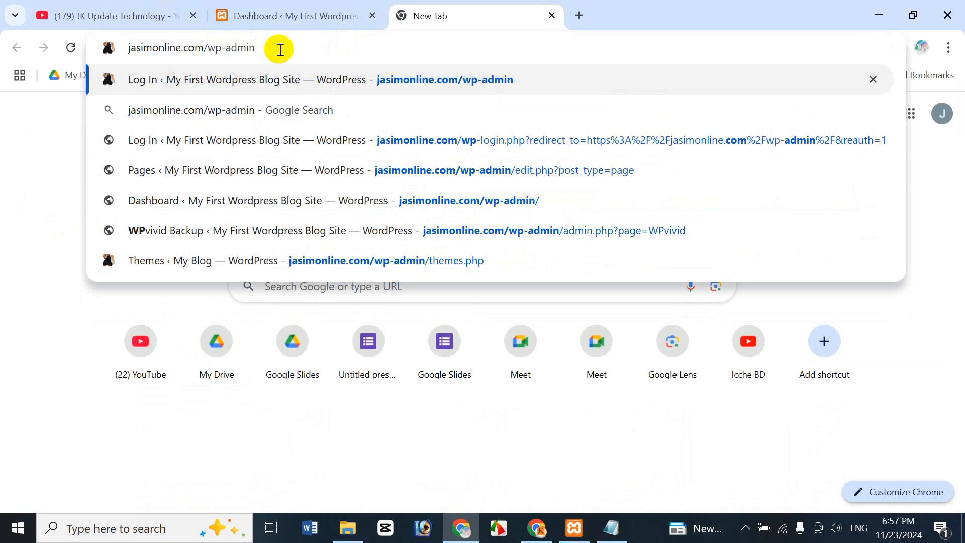
{"action": "key", "text": "Return"}
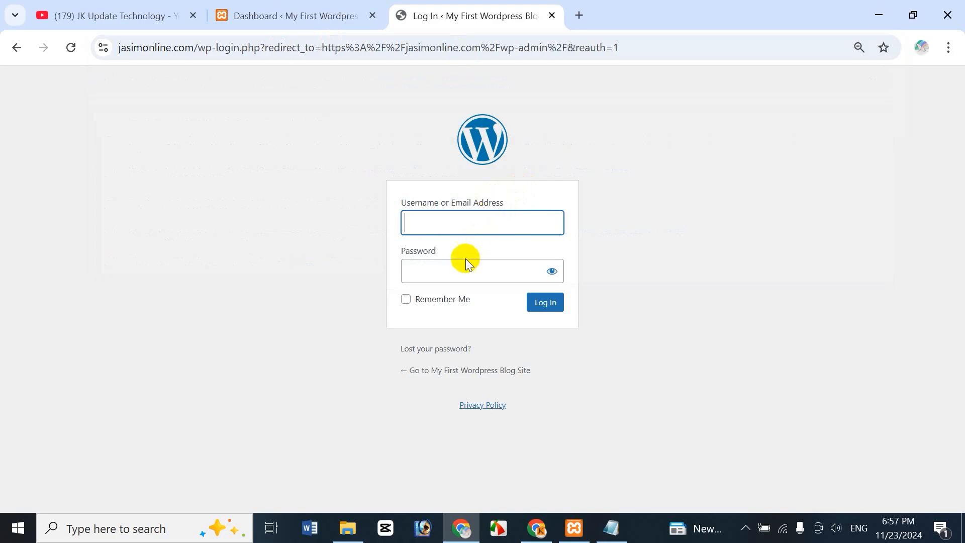
{"action": "left_click", "coordinate": [319, 15]}
{"action": "left_click", "coordinate": [475, 19]}
{"action": "left_click", "coordinate": [114, 19]}
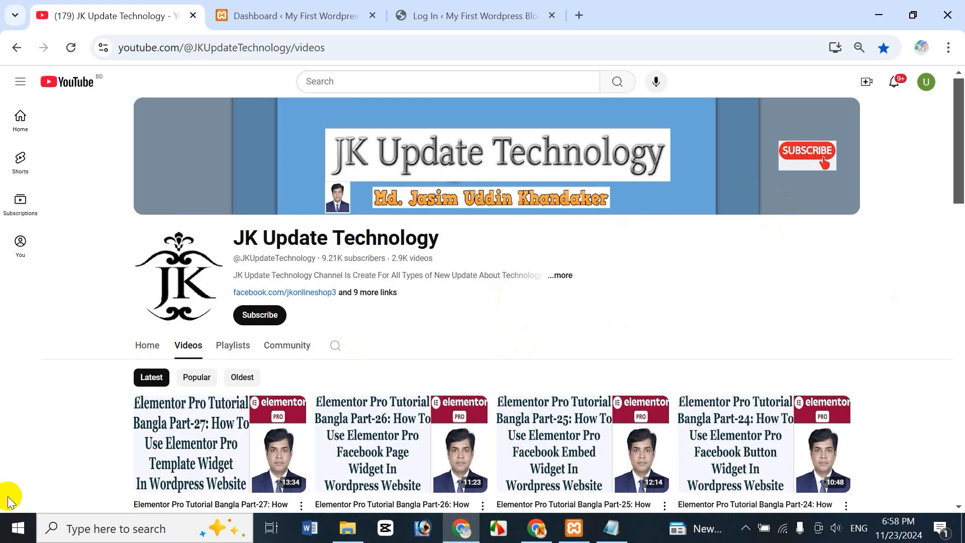
Step: Search Windows for "xam", check the Apache and MySQL modules in the XAMPP Control Panel, and minimize it
{"action": "left_click", "coordinate": [102, 532]}
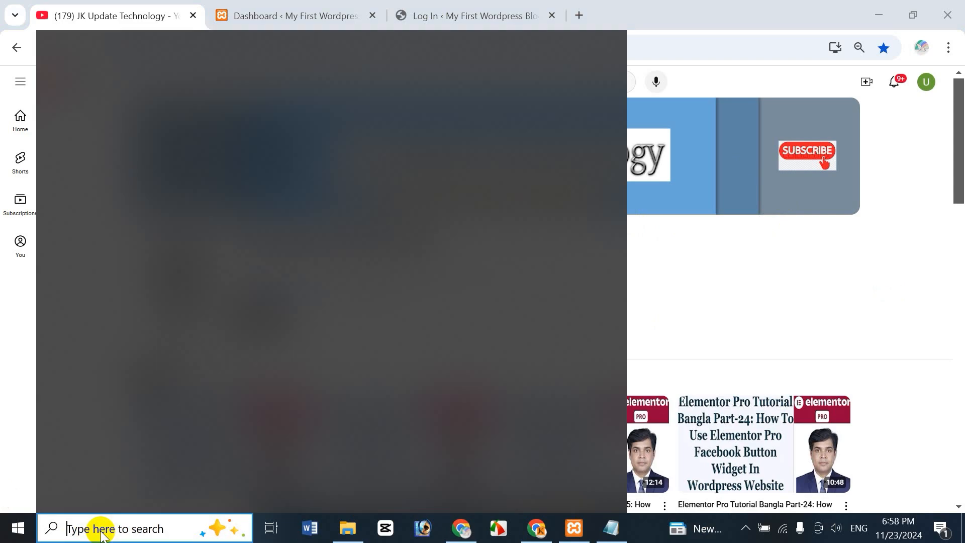
{"action": "type", "text": "xam"}
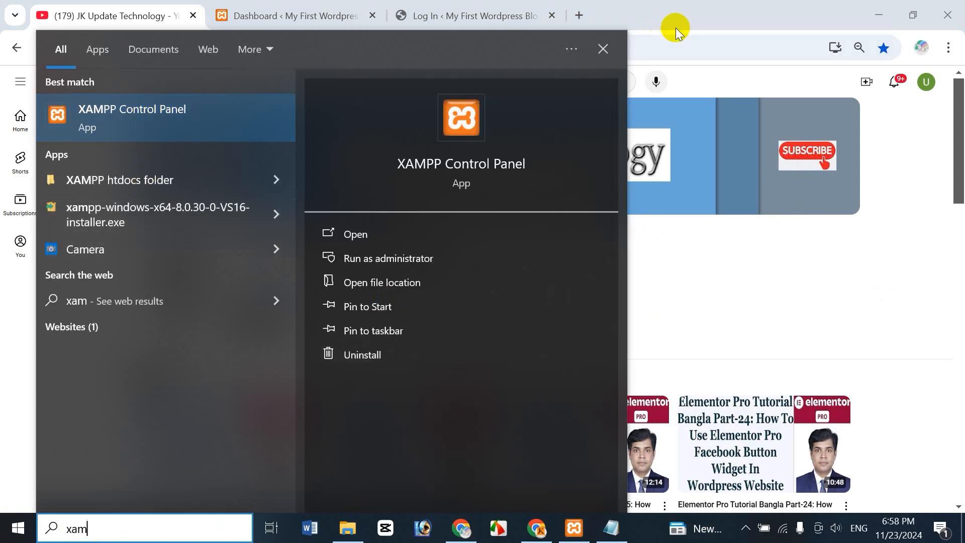
{"action": "left_click", "coordinate": [690, 22]}
{"action": "left_click", "coordinate": [575, 531]}
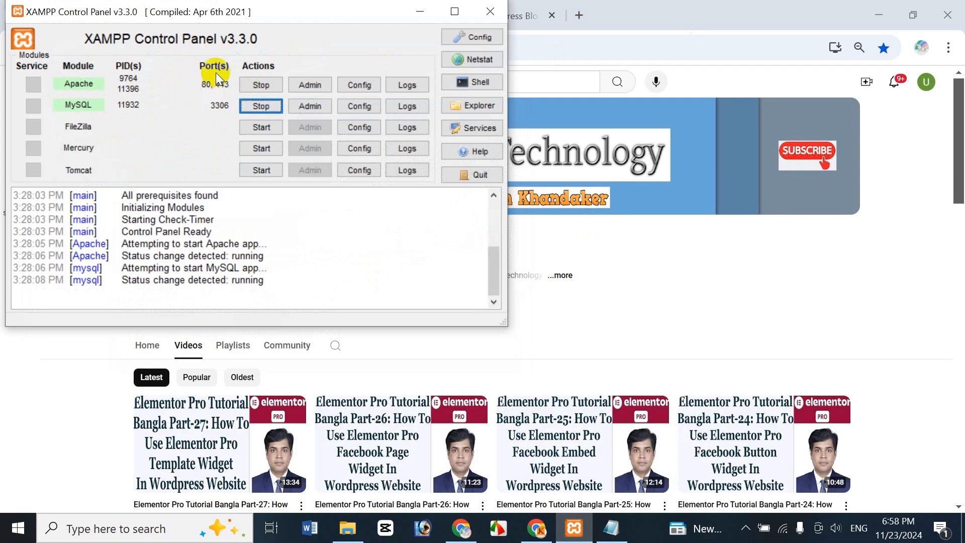
{"action": "left_click", "coordinate": [422, 11]}
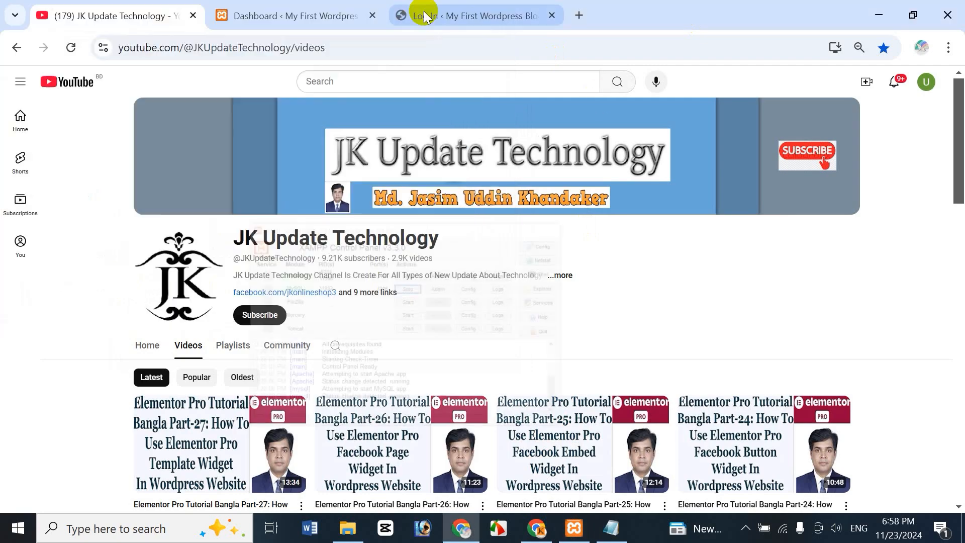
Step: Enter the local admin address localhost/jasim/wp-admin in a new browser tab without loading it
{"action": "left_click", "coordinate": [579, 15]}
{"action": "type", "text": "localhost/jasim/wp-admin"}
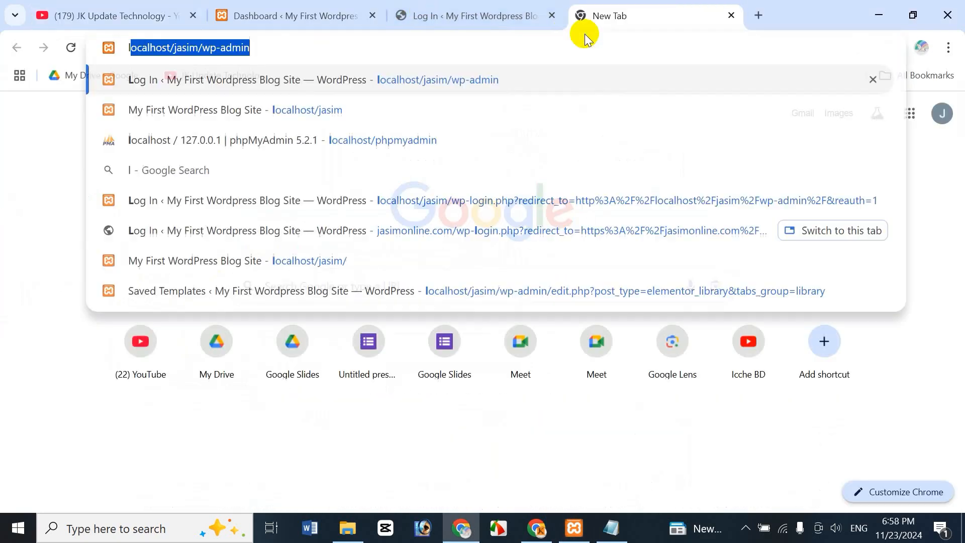
{"action": "left_click", "coordinate": [310, 45]}
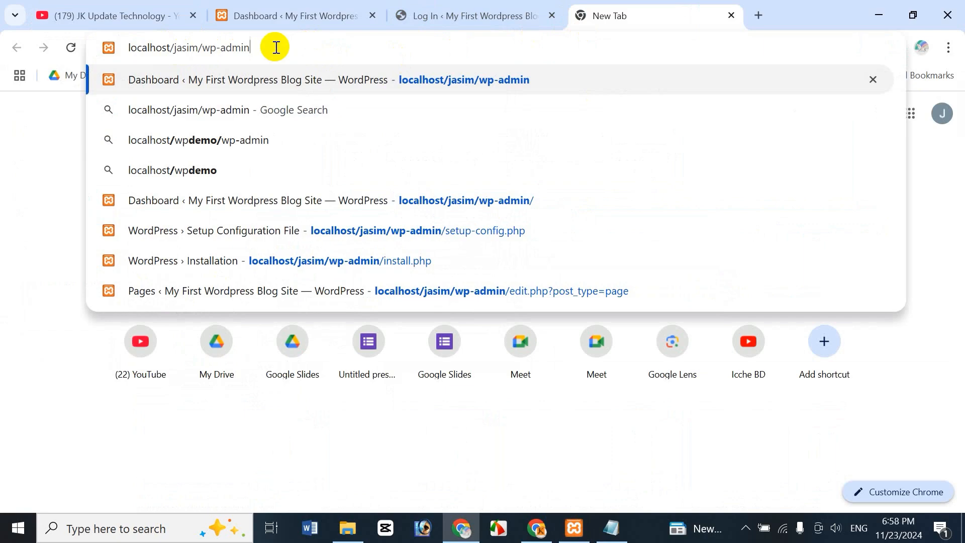
{"action": "left_click", "coordinate": [182, 50]}
{"action": "double_click", "coordinate": [182, 50]}
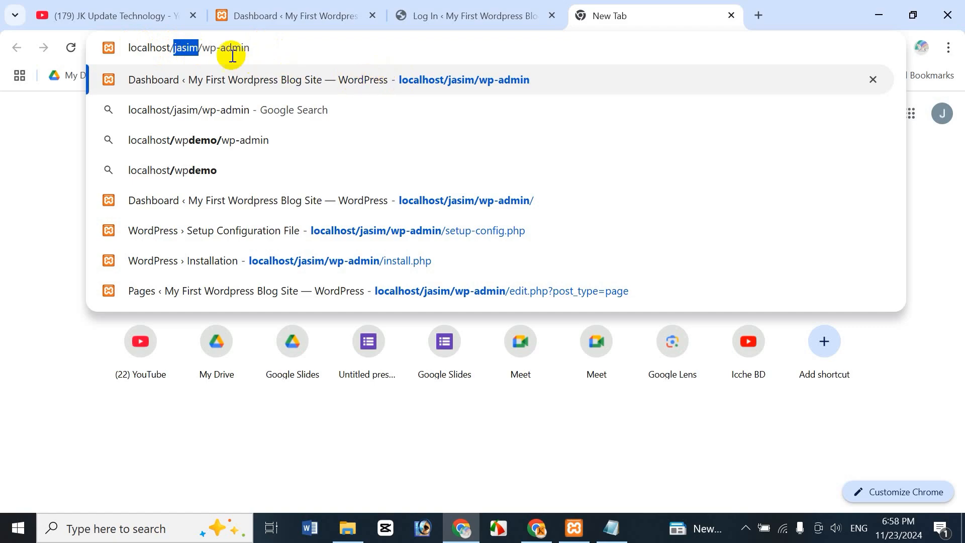
{"action": "left_click", "coordinate": [207, 48]}
{"action": "left_click_drag", "start_coordinate": [207, 47], "coordinate": [275, 48]}
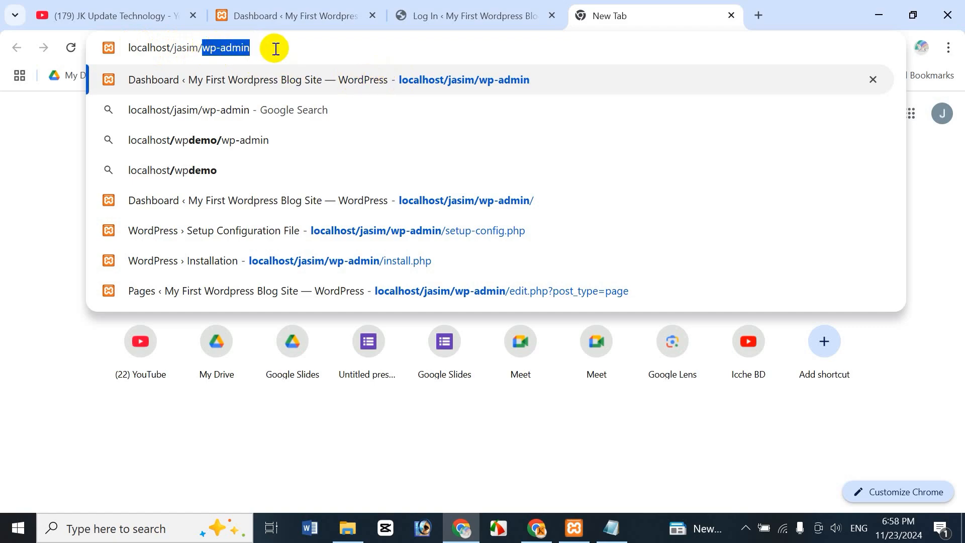
{"action": "left_click", "coordinate": [276, 48]}
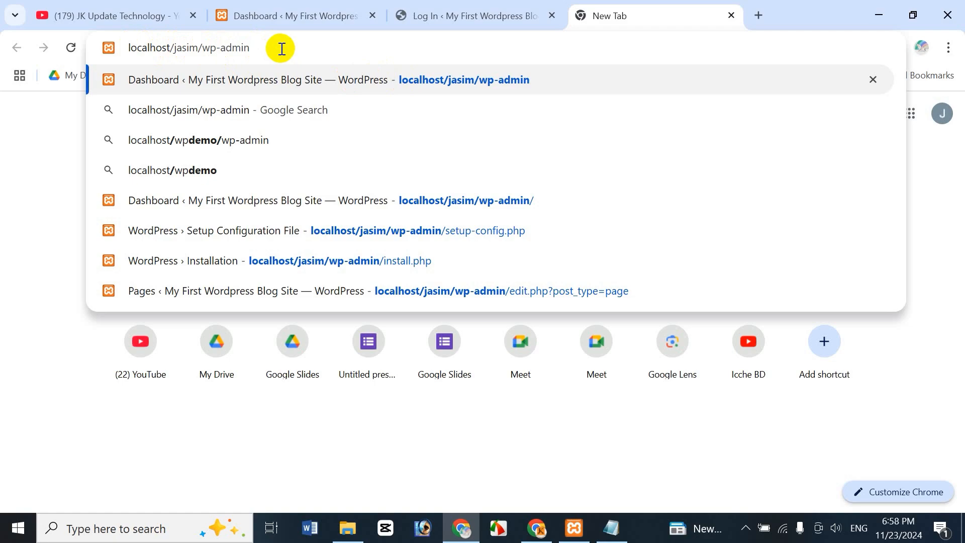
Step: From the local WordPress dashboard's page list, open the Home page with Elementor and close the extra login and blank tabs
{"action": "left_click", "coordinate": [470, 19]}
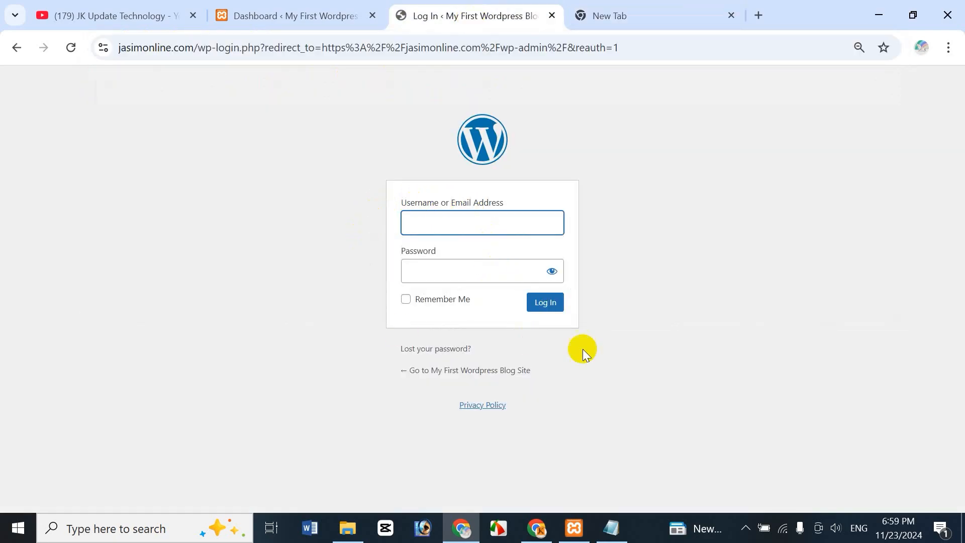
{"action": "left_click", "coordinate": [325, 35]}
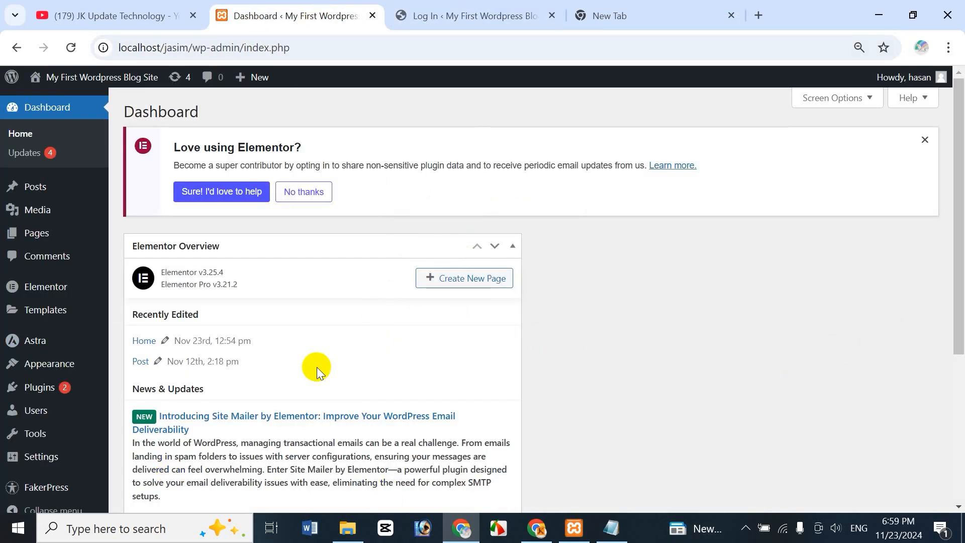
{"action": "mouse_move", "coordinate": [52, 235]}
{"action": "left_click", "coordinate": [139, 233]}
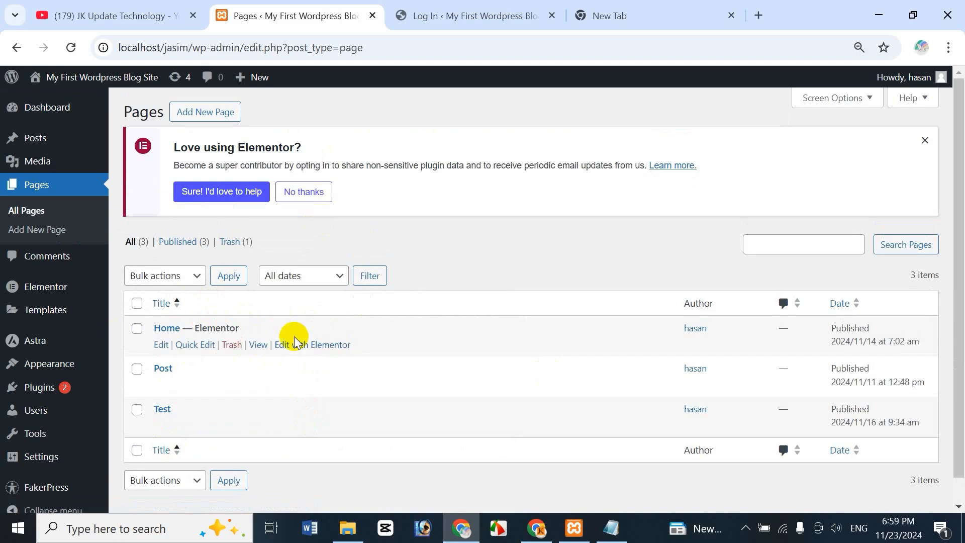
{"action": "left_click", "coordinate": [312, 347]}
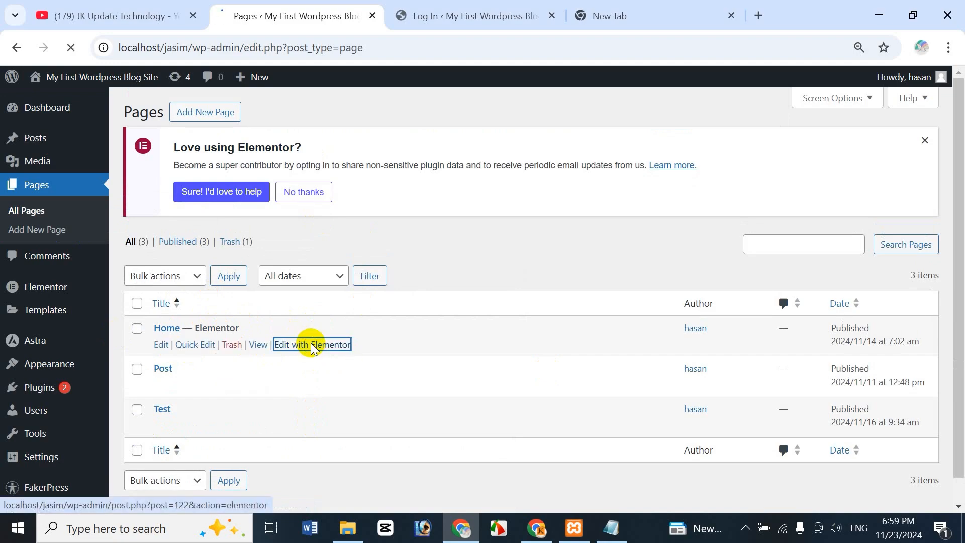
{"action": "left_click", "coordinate": [552, 17]}
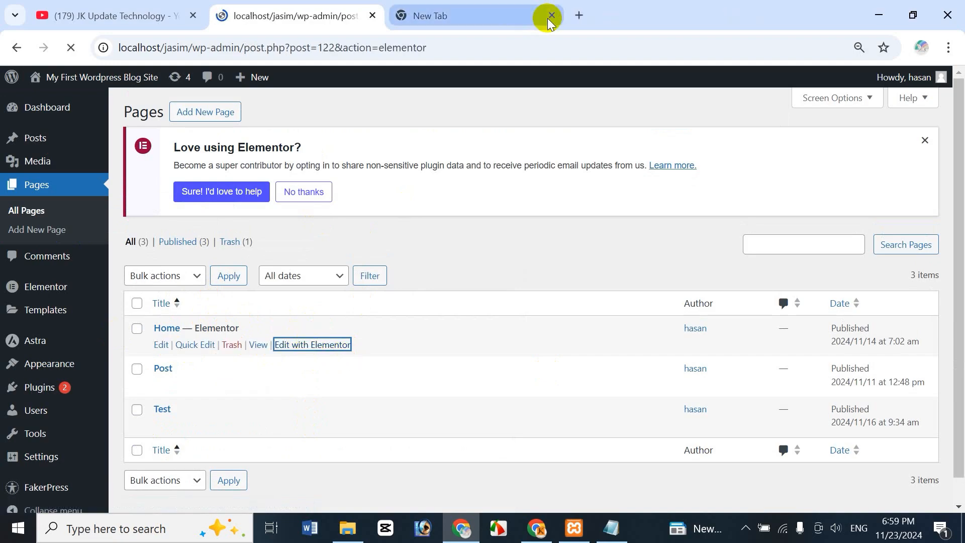
{"action": "left_click", "coordinate": [550, 17]}
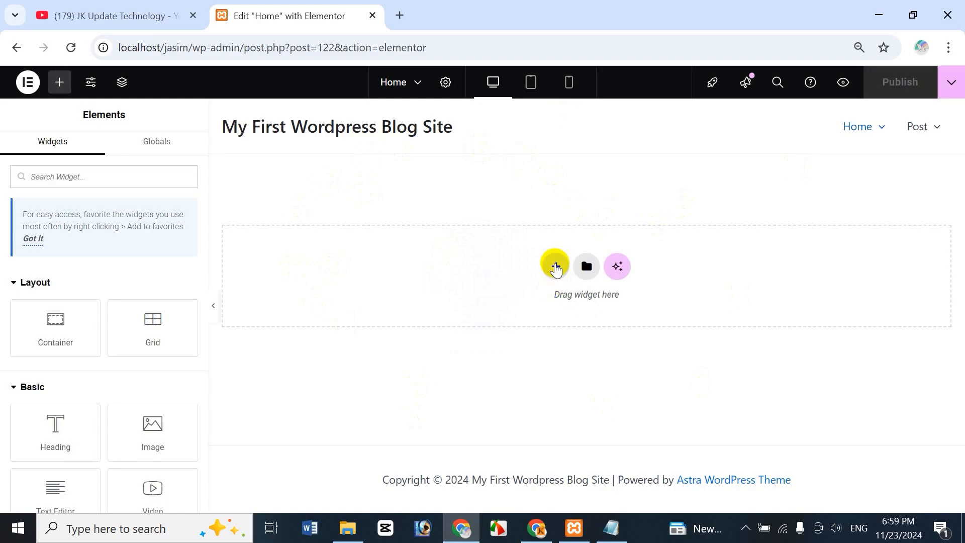
Step: Add a Flexbox container with the single downward-direction structure to the Home page
{"action": "left_click", "coordinate": [556, 265]}
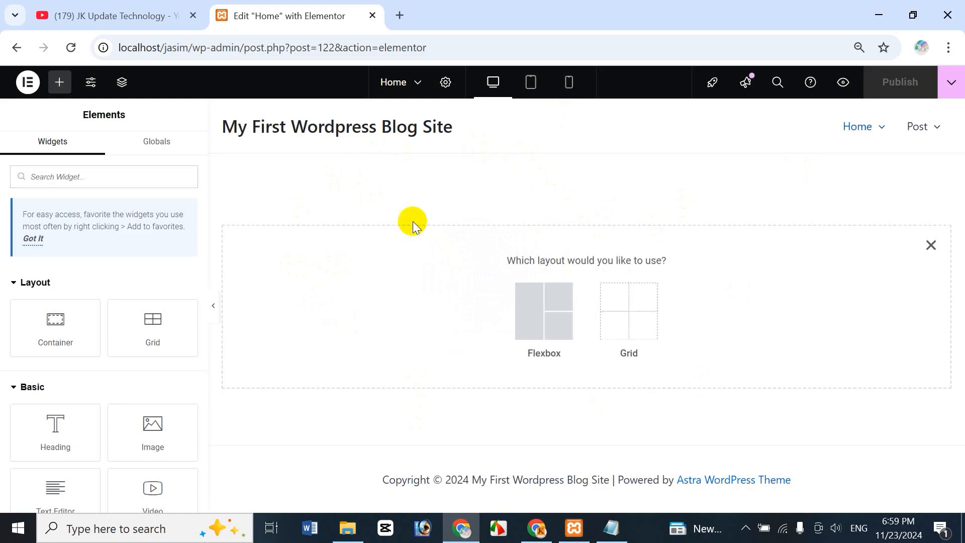
{"action": "left_click", "coordinate": [521, 305]}
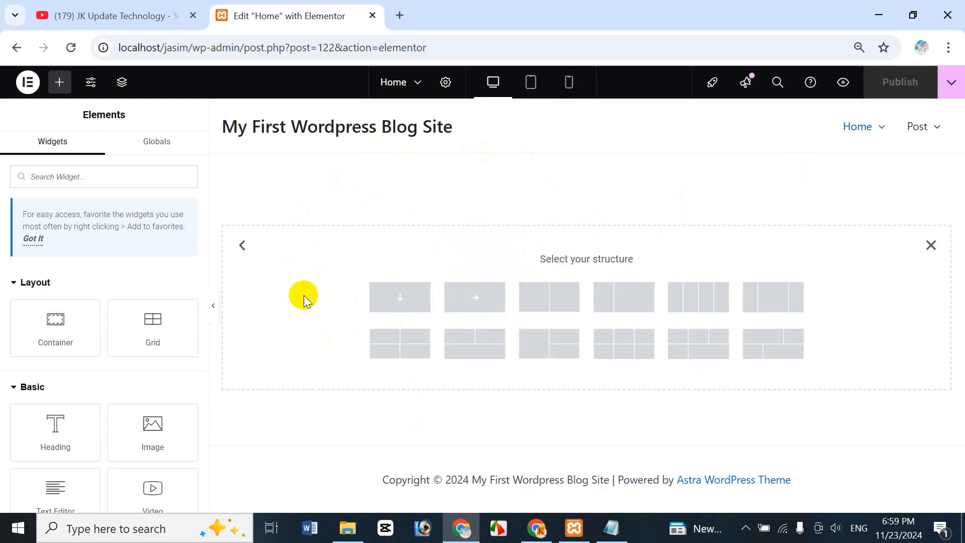
{"action": "left_click", "coordinate": [396, 297]}
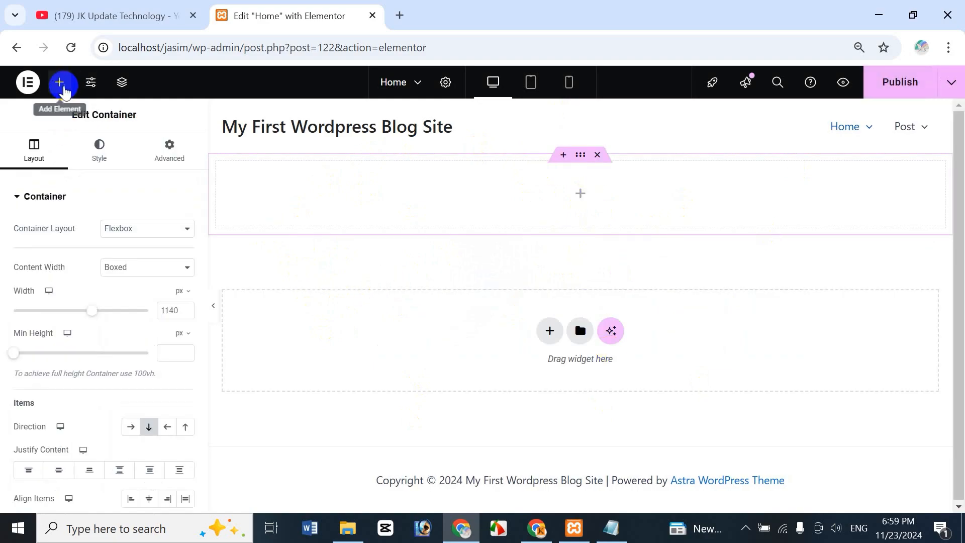
Step: Search the widgets for "lott", clear the search, and place the Lottie widget from the full widget list into the empty container
{"action": "left_click", "coordinate": [582, 196]}
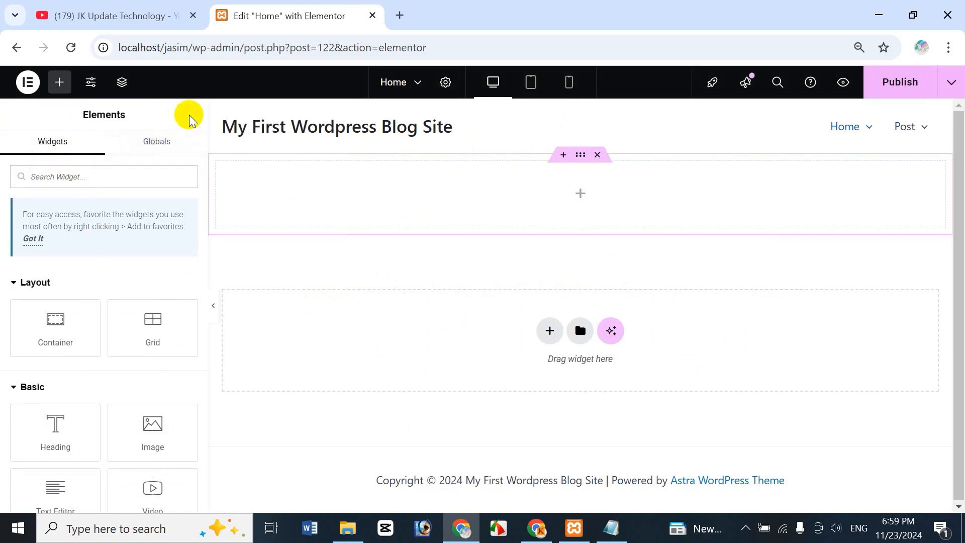
{"action": "type", "text": "lott"}
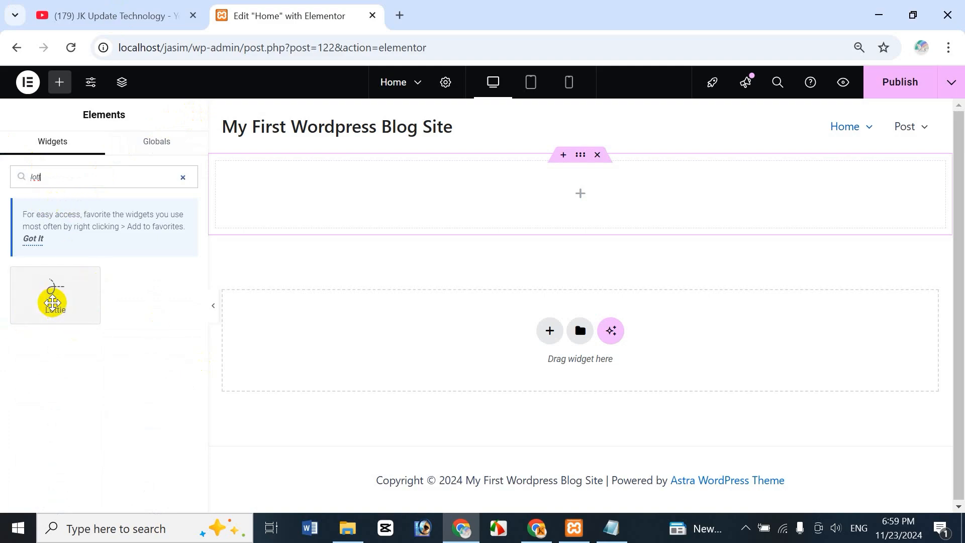
{"action": "left_click", "coordinate": [183, 177]}
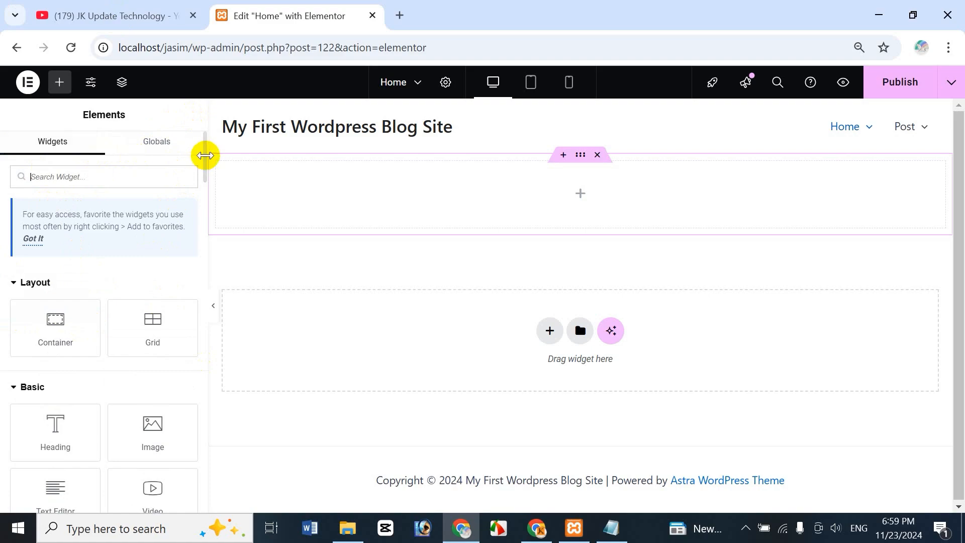
{"action": "left_click_drag", "start_coordinate": [204, 160], "coordinate": [194, 330]}
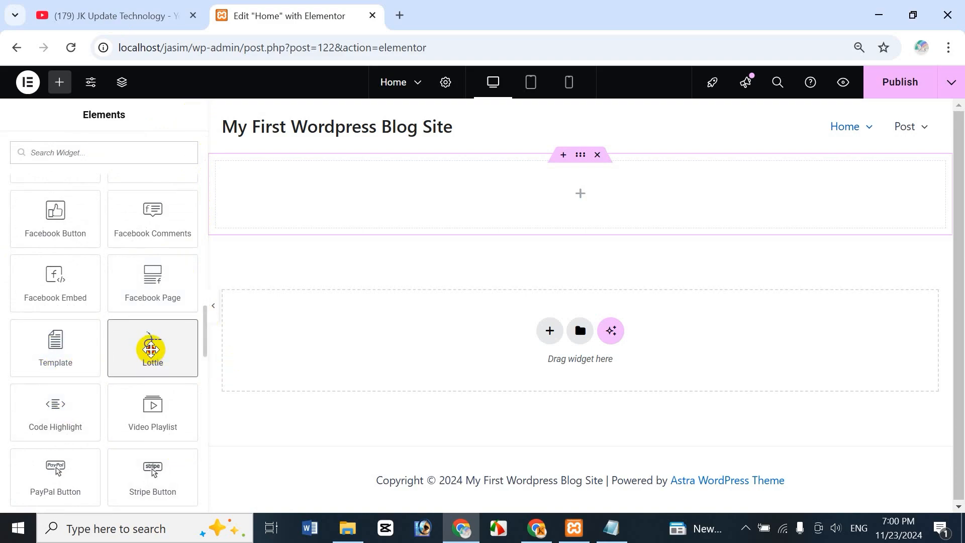
{"action": "left_click_drag", "start_coordinate": [150, 347], "coordinate": [557, 201]}
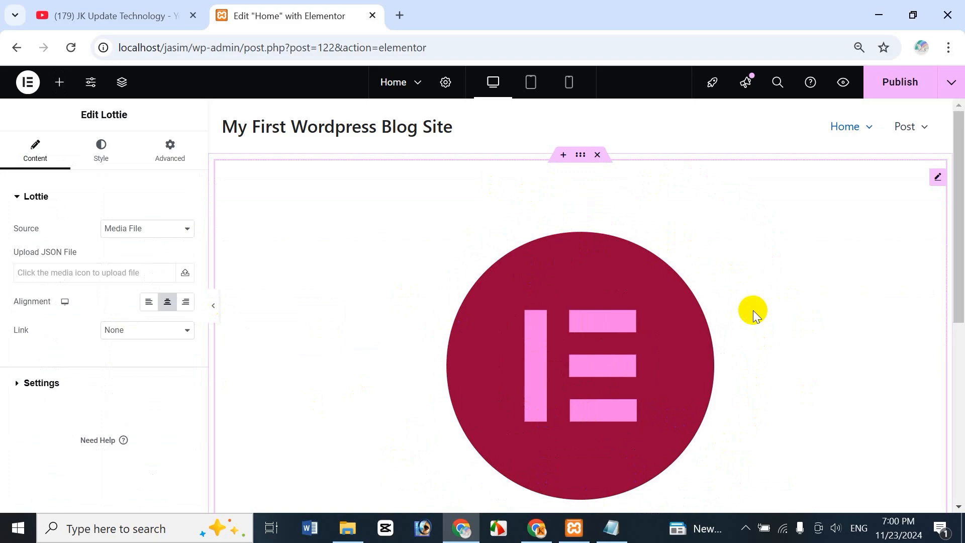
{"action": "mouse_move", "coordinate": [963, 235]}
{"action": "left_mouse_down"}
{"action": "mouse_move", "coordinate": [962, 288]}
{"action": "mouse_move", "coordinate": [961, 248]}
{"action": "left_mouse_up"}
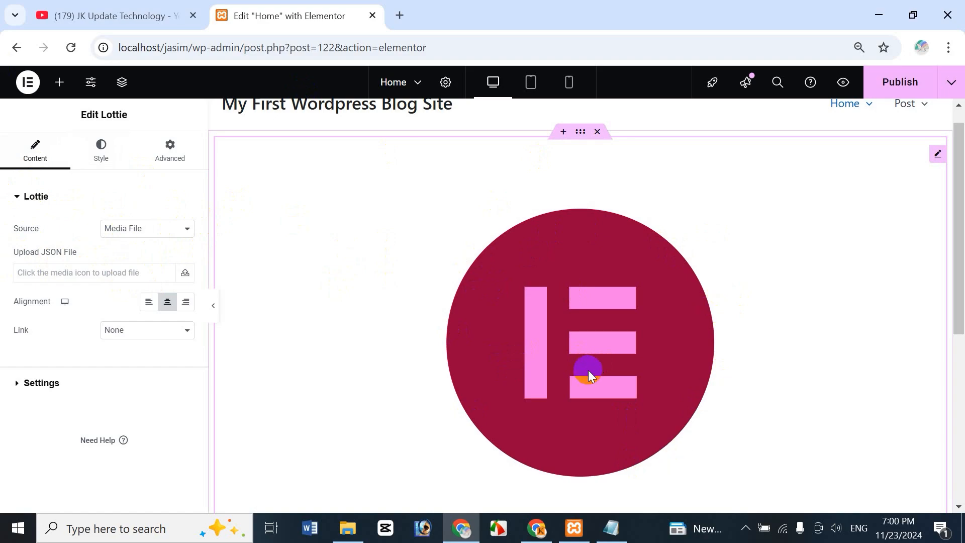
Step: Try External URL as the Lottie widget's source, collapse and reopen its Lottie section, and return the source to Media File
{"action": "left_click", "coordinate": [137, 228]}
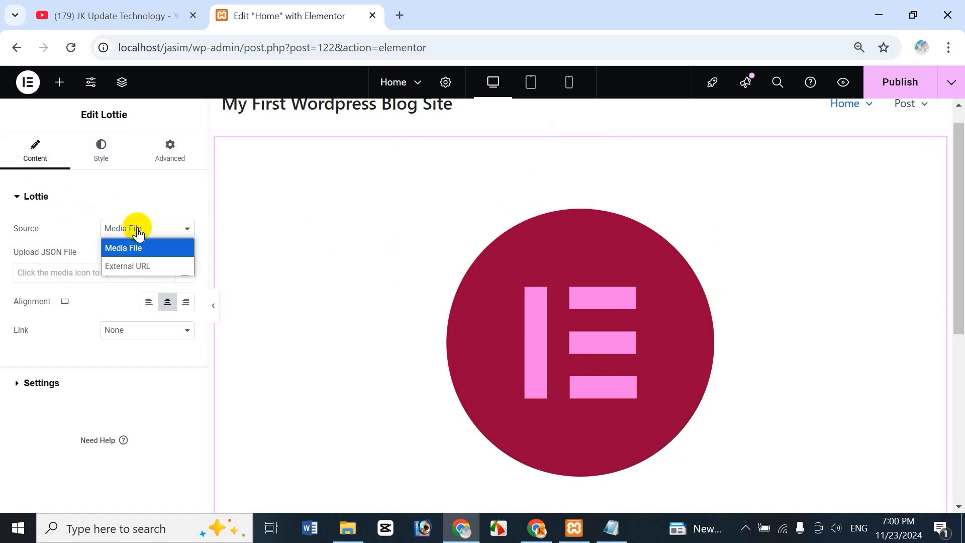
{"action": "left_click", "coordinate": [141, 271]}
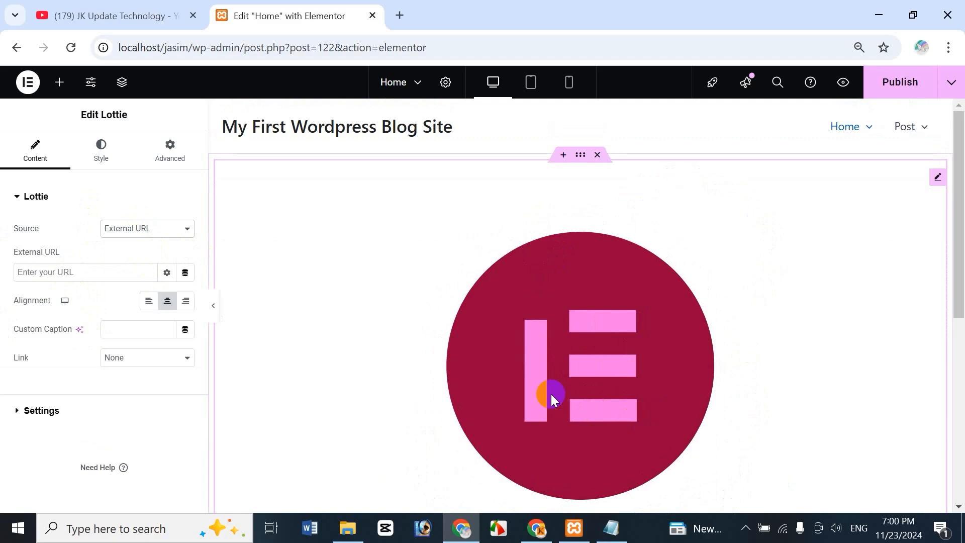
{"action": "left_click", "coordinate": [36, 196]}
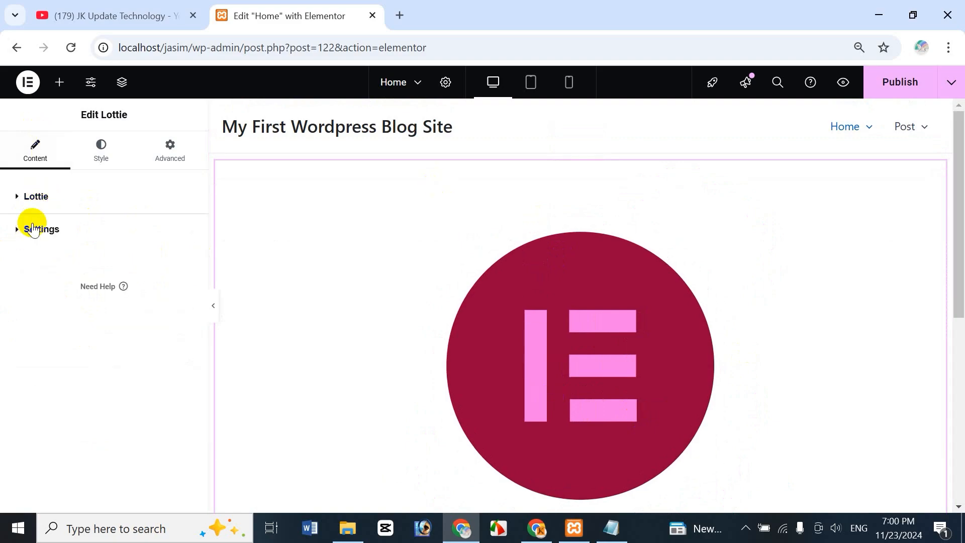
{"action": "left_click", "coordinate": [38, 196]}
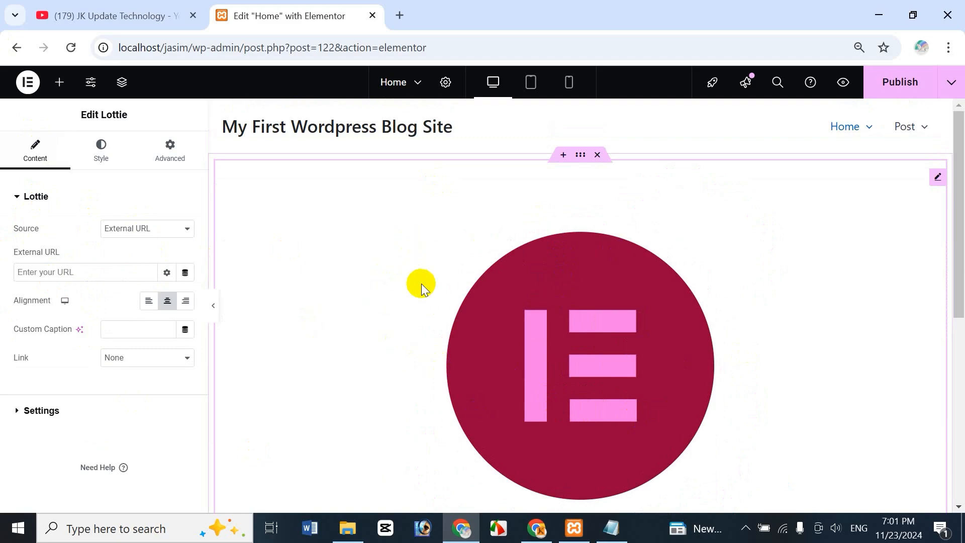
{"action": "left_click", "coordinate": [136, 240]}
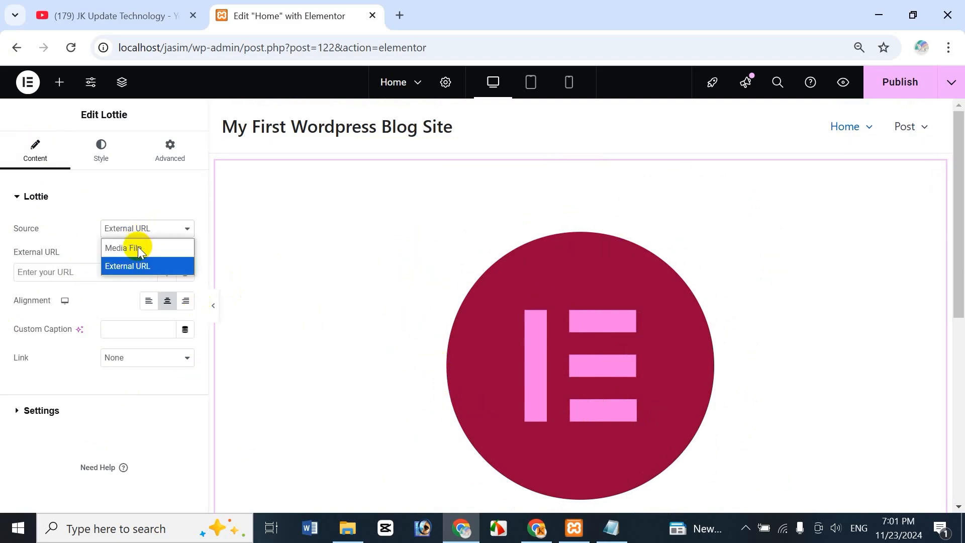
{"action": "left_click", "coordinate": [138, 247]}
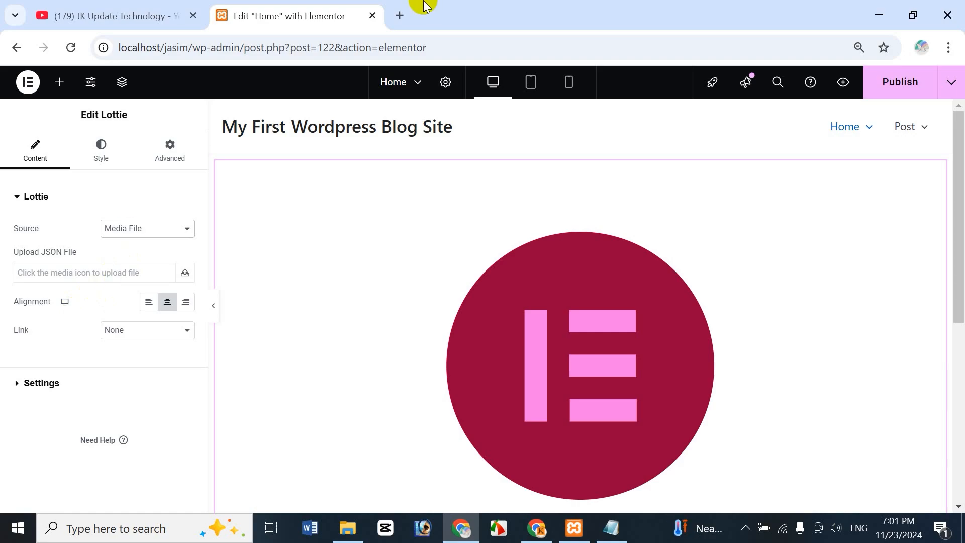
Step: Search Google for "lottiefiles" in a new browser tab and open the lottiefiles.com site
{"action": "left_click", "coordinate": [402, 16]}
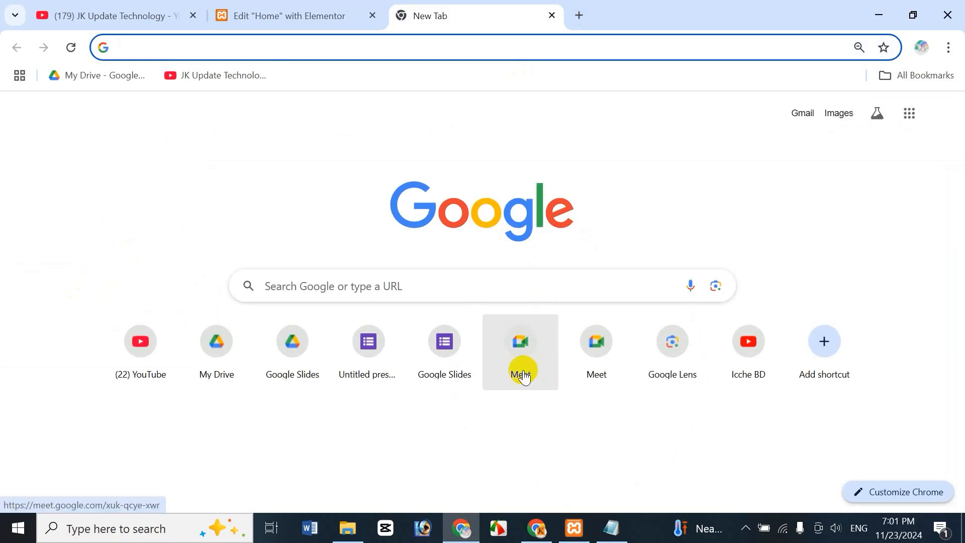
{"action": "left_click", "coordinate": [297, 282]}
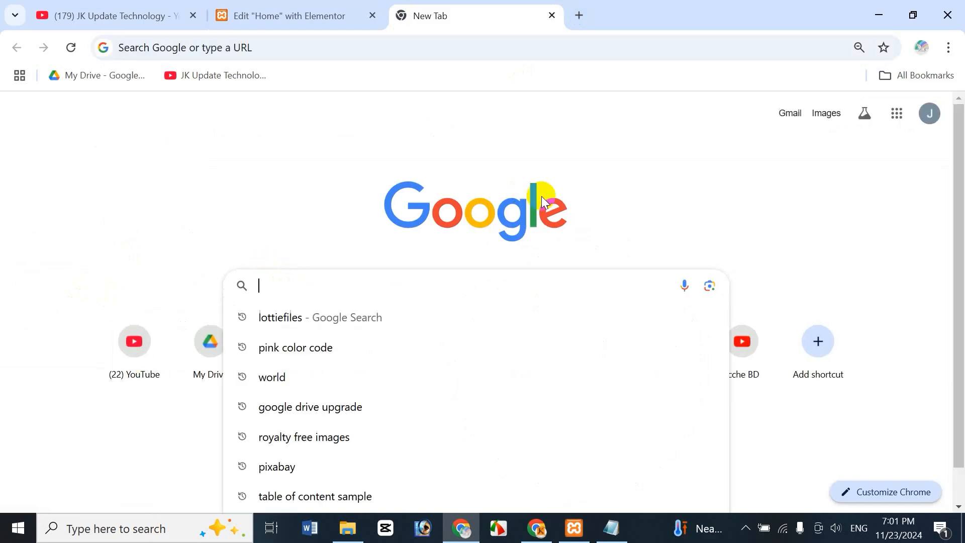
{"action": "type", "text": "lottiefiles"}
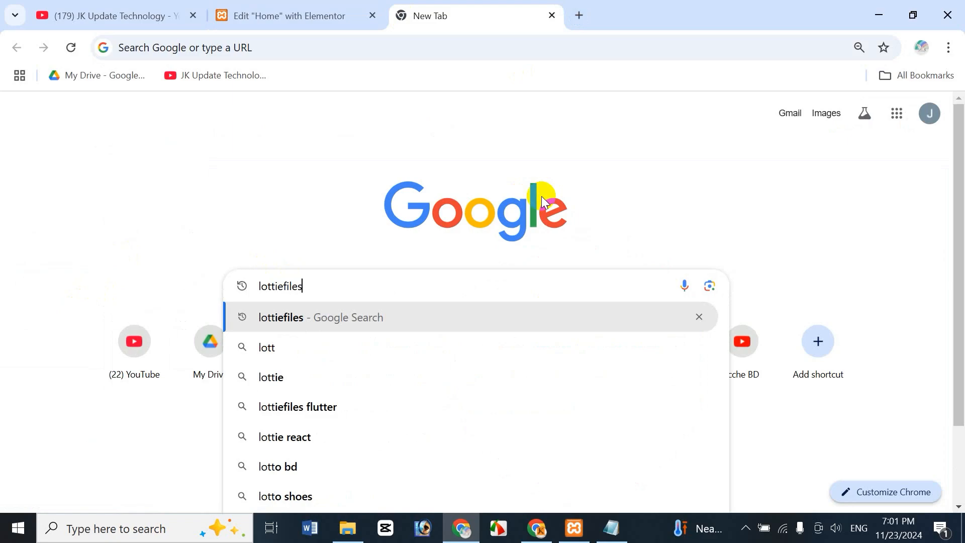
{"action": "key", "text": "Return"}
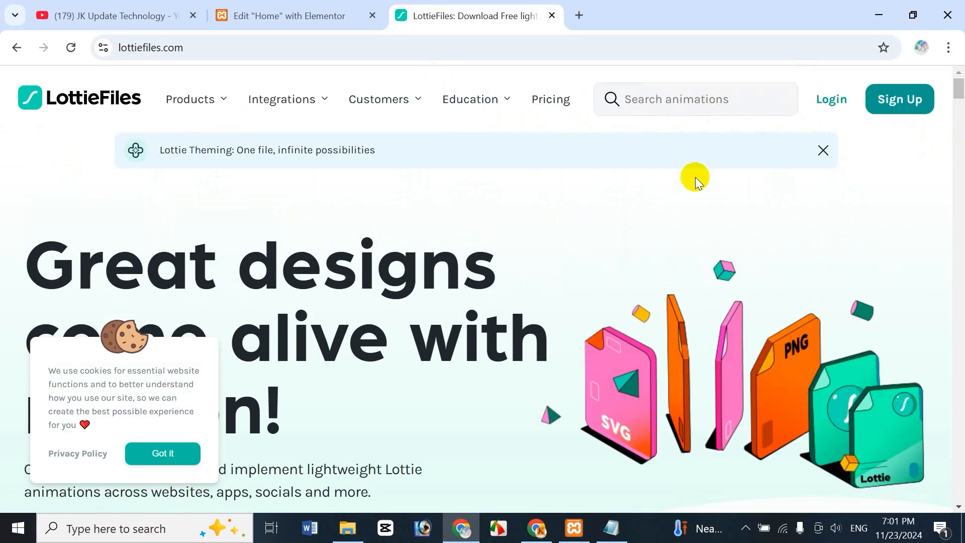
{"action": "left_click", "coordinate": [905, 107]}
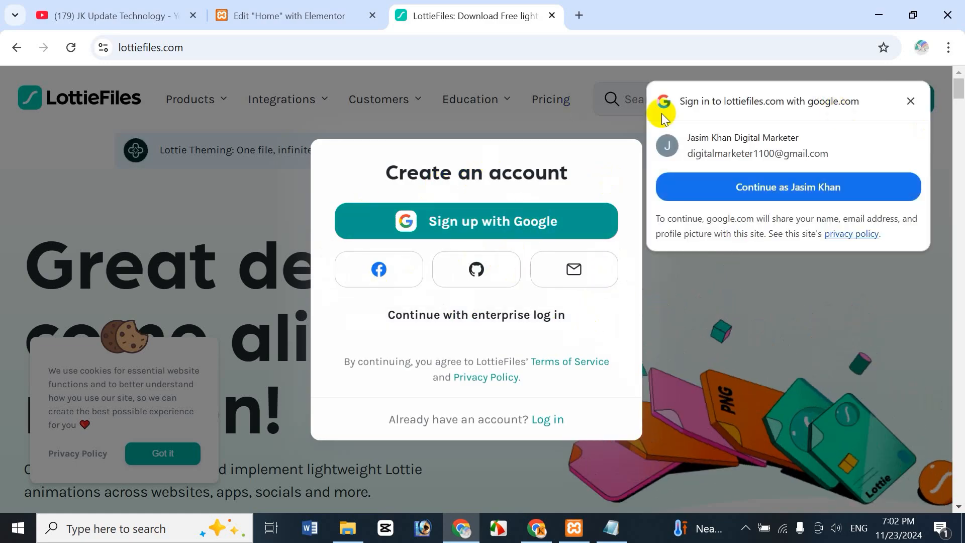
{"action": "left_click", "coordinate": [17, 157]}
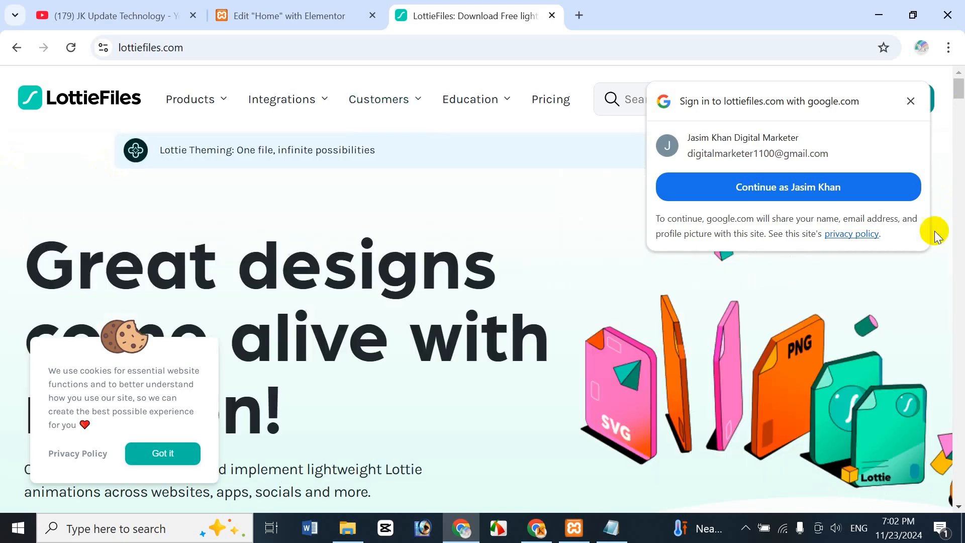
{"action": "left_click", "coordinate": [911, 101]}
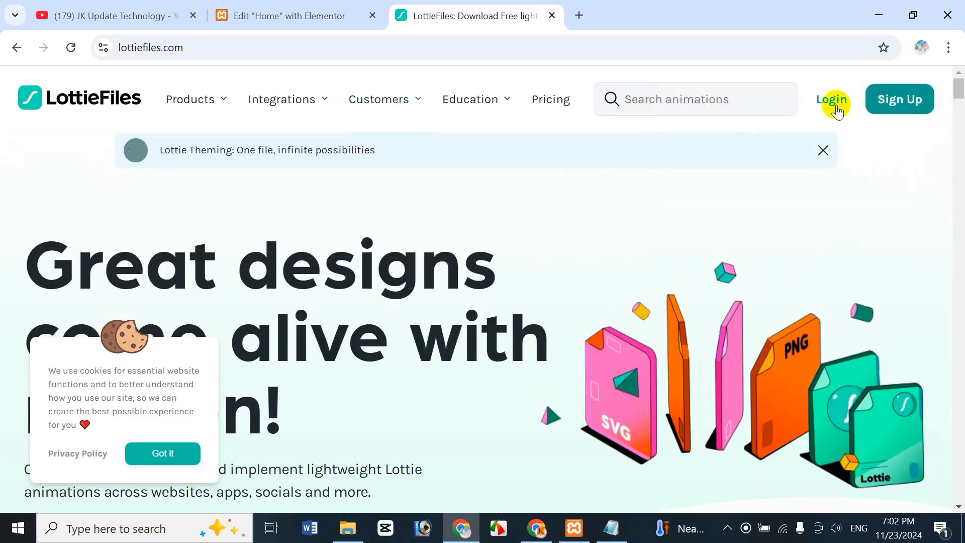
Step: Log in to LottieFiles with the existing Google account and approve the sign-in
{"action": "left_click", "coordinate": [833, 100]}
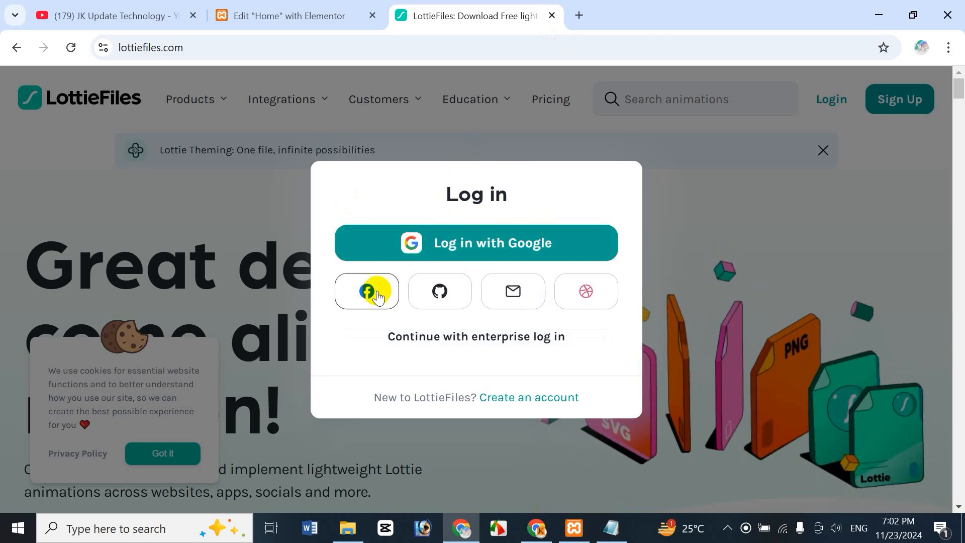
{"action": "left_click", "coordinate": [509, 243]}
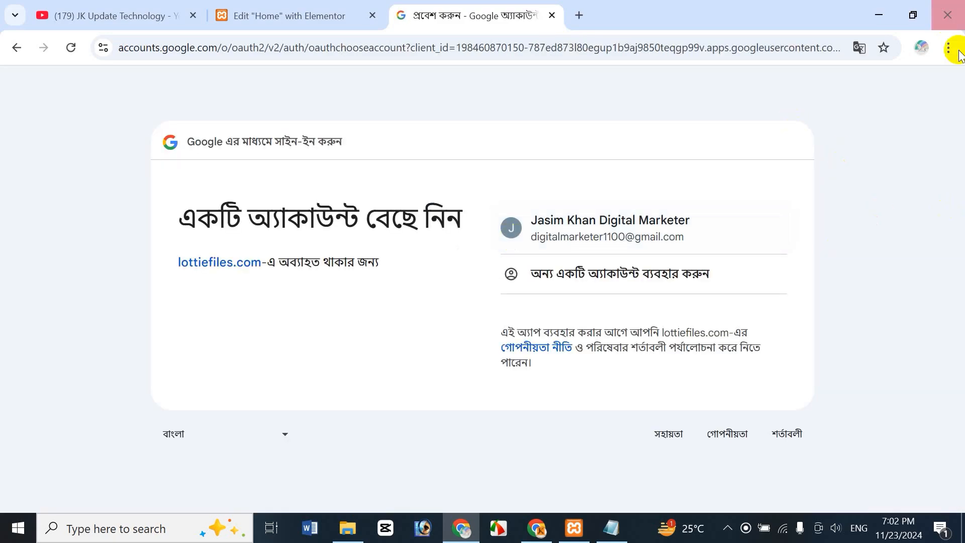
{"action": "left_click", "coordinate": [585, 224]}
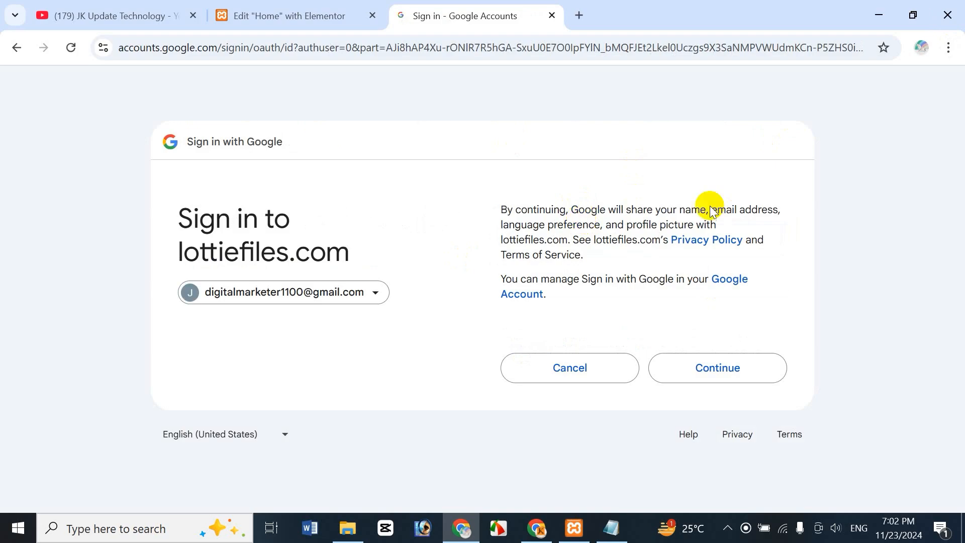
{"action": "left_click", "coordinate": [740, 366]}
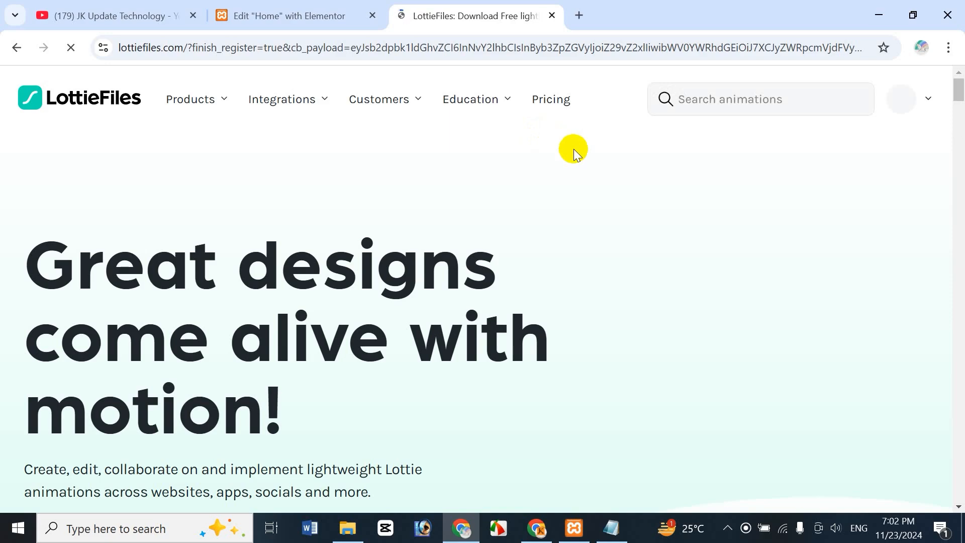
Step: Go to the LottieFiles dashboard and submit Designer as the current professional role
{"action": "left_click", "coordinate": [830, 98]}
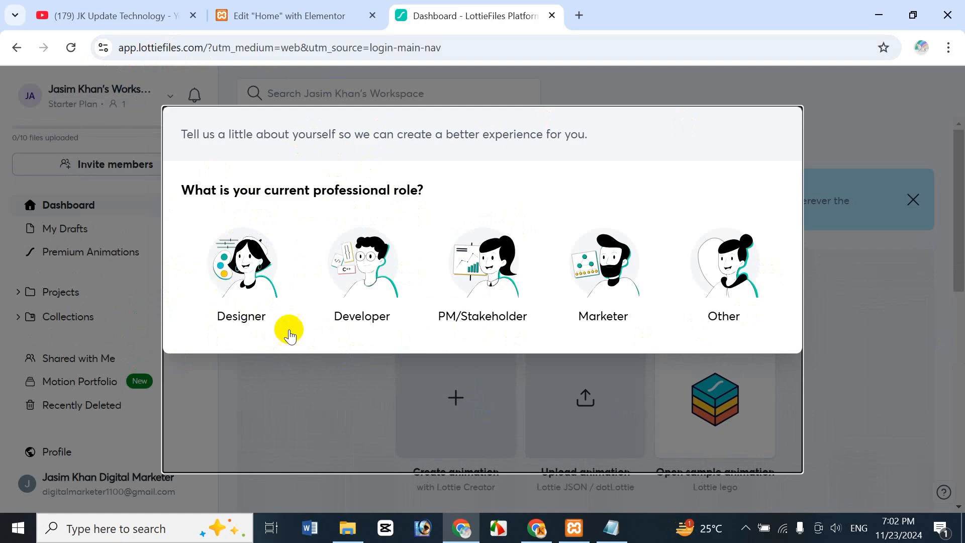
{"action": "left_click", "coordinate": [239, 259]}
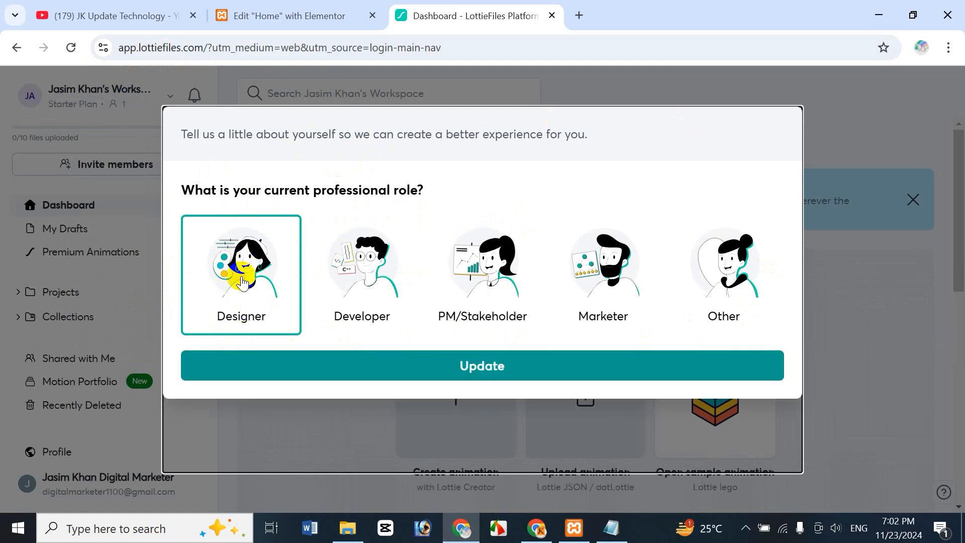
{"action": "left_click", "coordinate": [509, 372]}
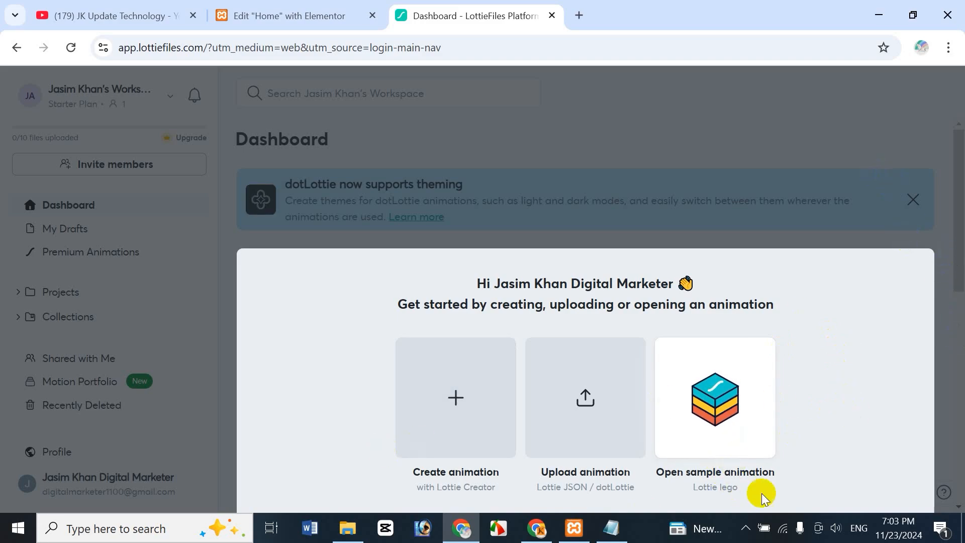
Step: View the Lottie Lego sample animation, dismiss its Enable asset link tip, and return to the dashboard
{"action": "left_click", "coordinate": [729, 404]}
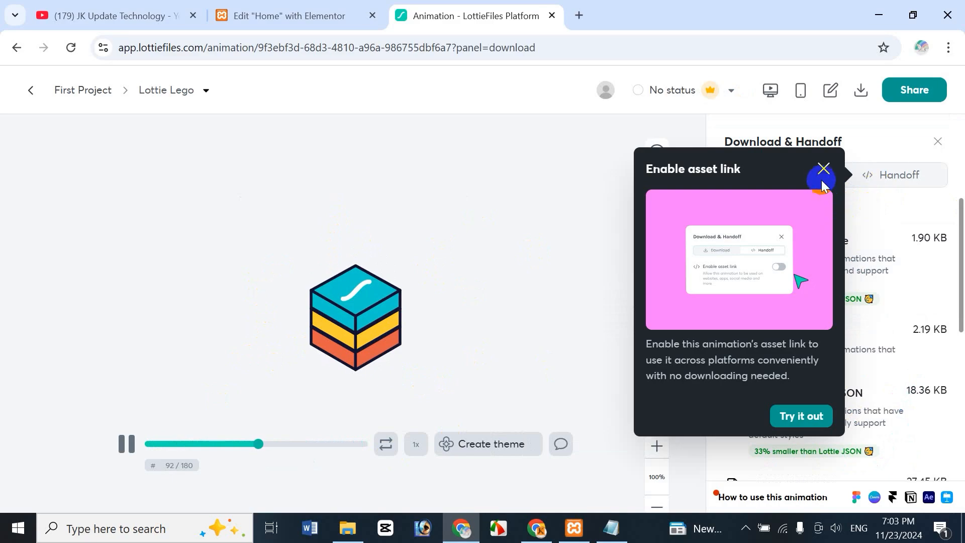
{"action": "left_click", "coordinate": [822, 169]}
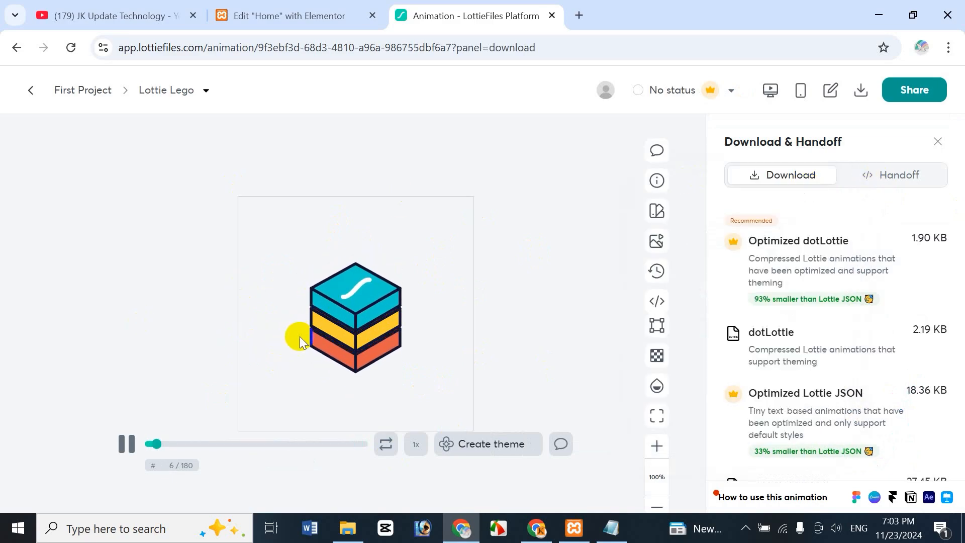
{"action": "left_click", "coordinate": [32, 93]}
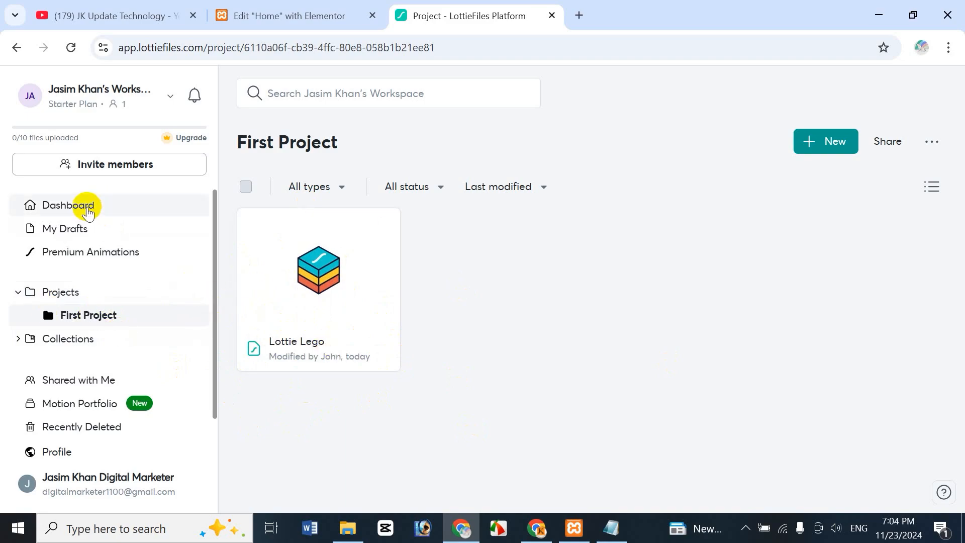
{"action": "left_click", "coordinate": [72, 202]}
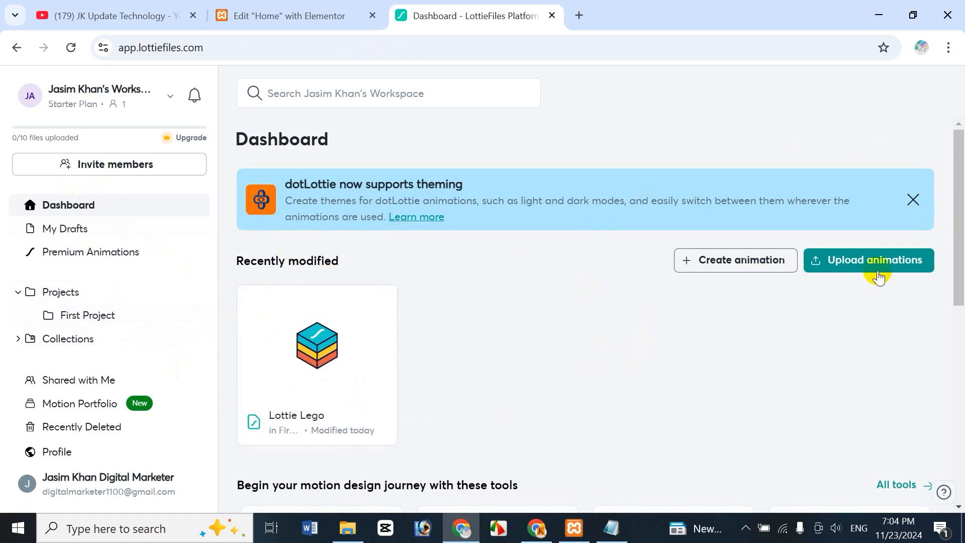
Step: Open the full list of free community animations from the dashboard and accept the cookie notice
{"action": "left_click_drag", "start_coordinate": [959, 250], "coordinate": [957, 433]}
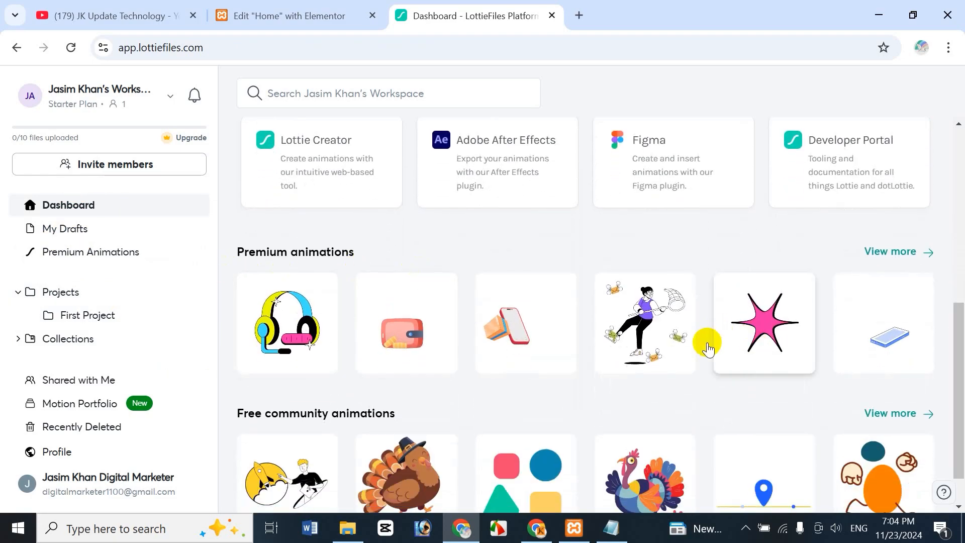
{"action": "left_click_drag", "start_coordinate": [960, 344], "coordinate": [961, 388]}
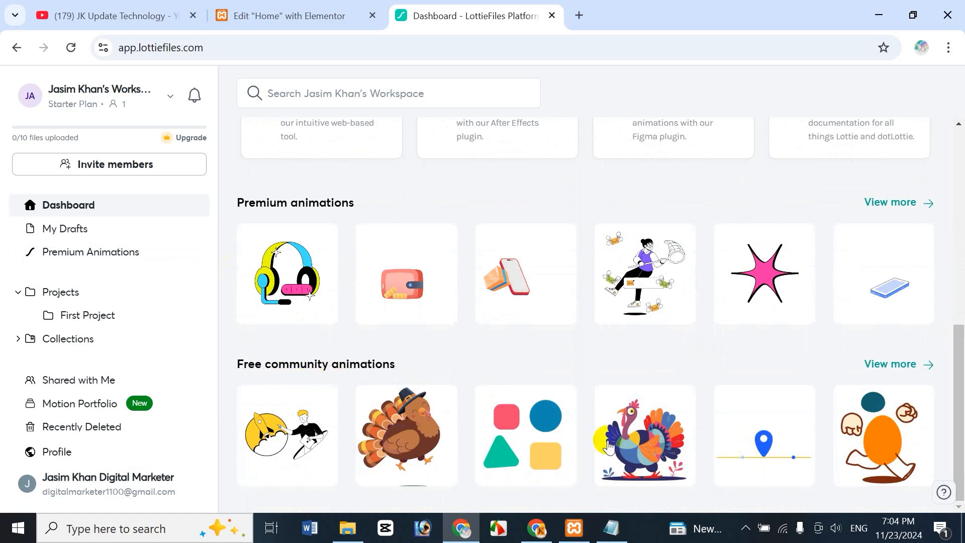
{"action": "left_click", "coordinate": [899, 373]}
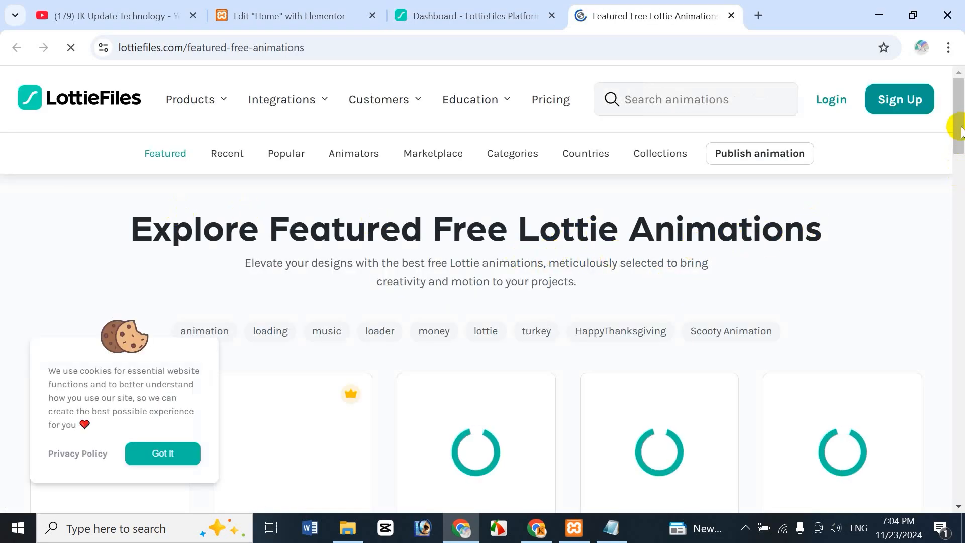
{"action": "left_click_drag", "start_coordinate": [961, 121], "coordinate": [961, 144]}
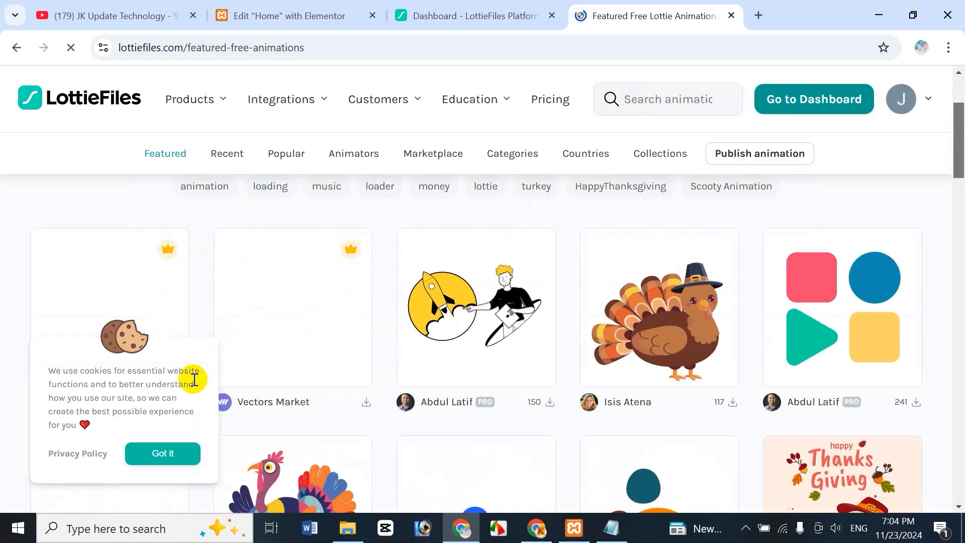
{"action": "left_click", "coordinate": [162, 455]}
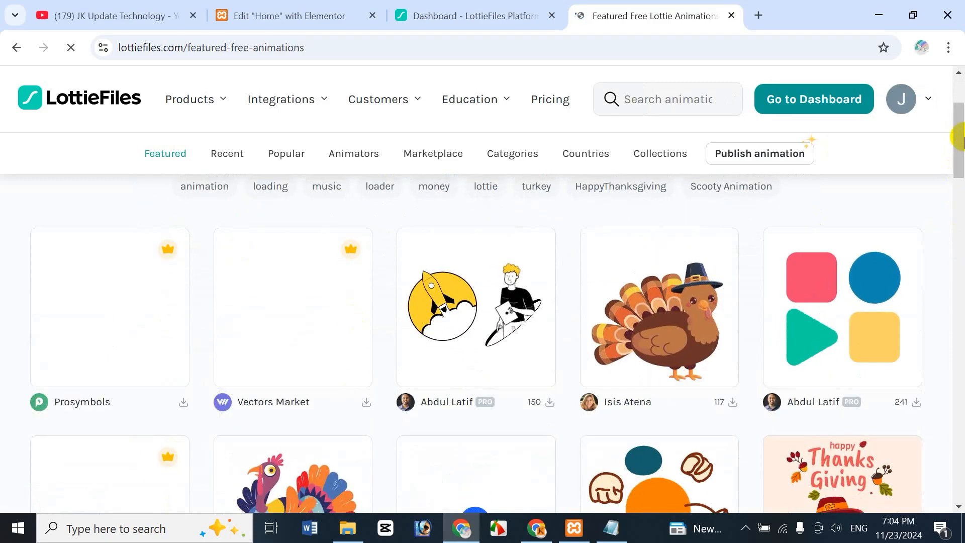
Step: Browse the featured free animations and open the multicoloured turkey animation
{"action": "mouse_move", "coordinate": [959, 133]}
{"action": "left_mouse_down"}
{"action": "mouse_move", "coordinate": [962, 190]}
{"action": "mouse_move", "coordinate": [961, 136]}
{"action": "left_mouse_up"}
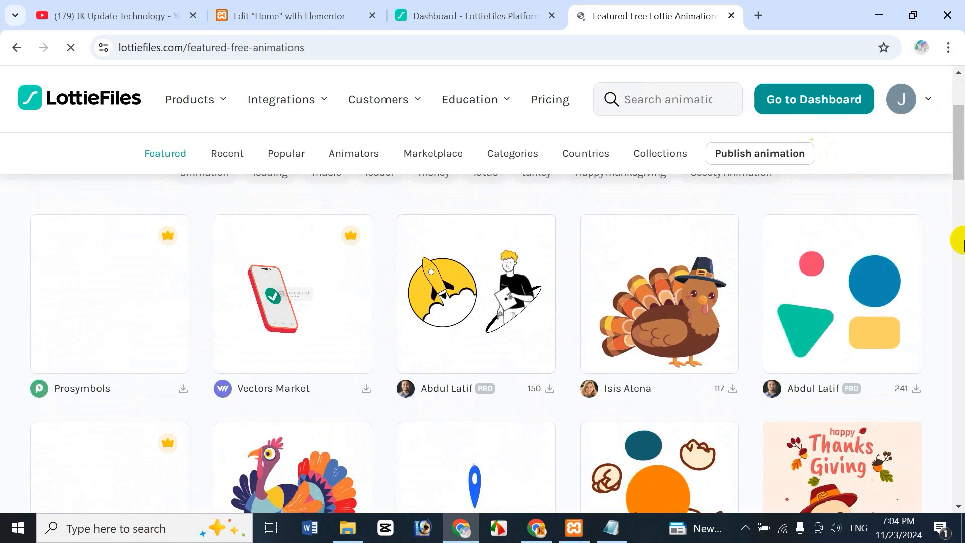
{"action": "left_click_drag", "start_coordinate": [960, 159], "coordinate": [962, 182]}
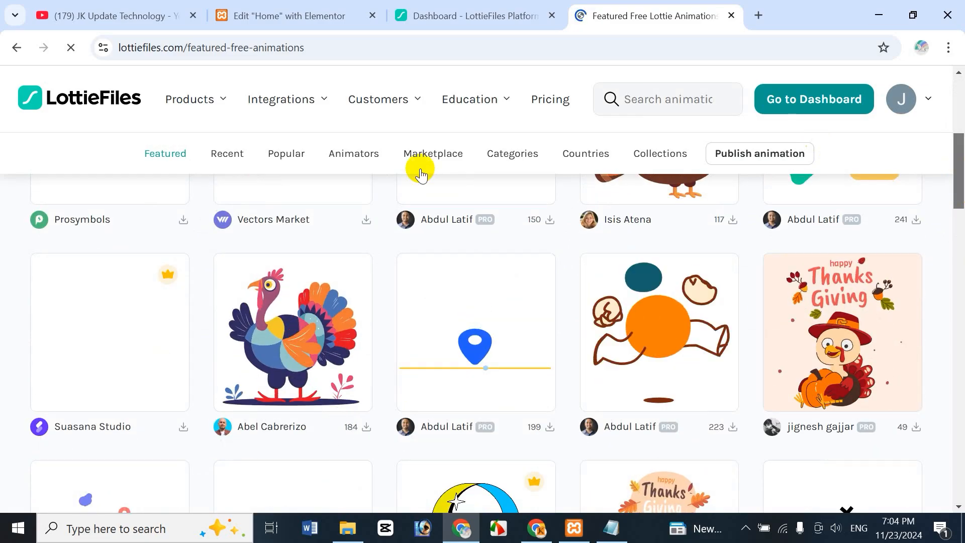
{"action": "left_click", "coordinate": [287, 345]}
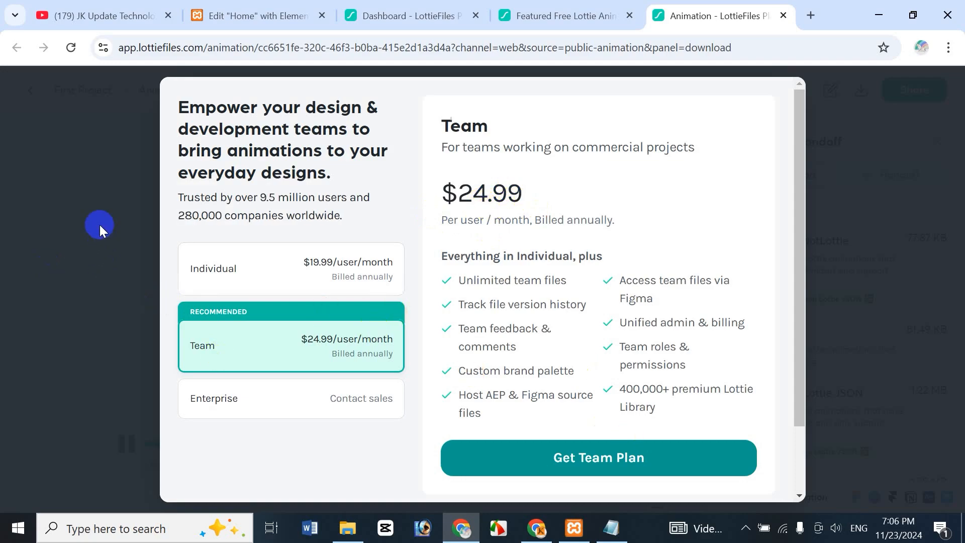
Step: Dismiss the pricing plan offer and download the turkey animation in the Lottie JSON format
{"action": "left_click", "coordinate": [100, 224]}
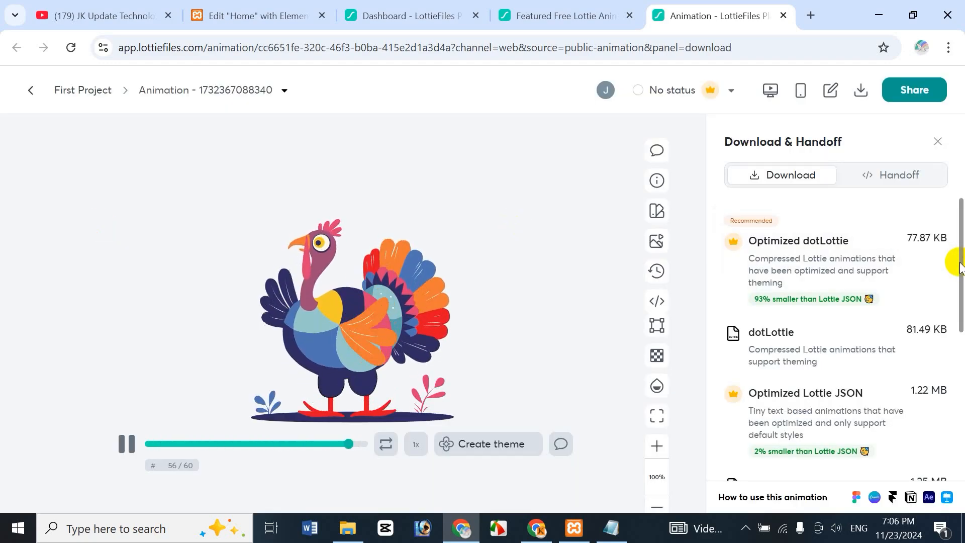
{"action": "left_click_drag", "start_coordinate": [960, 264], "coordinate": [958, 355]}
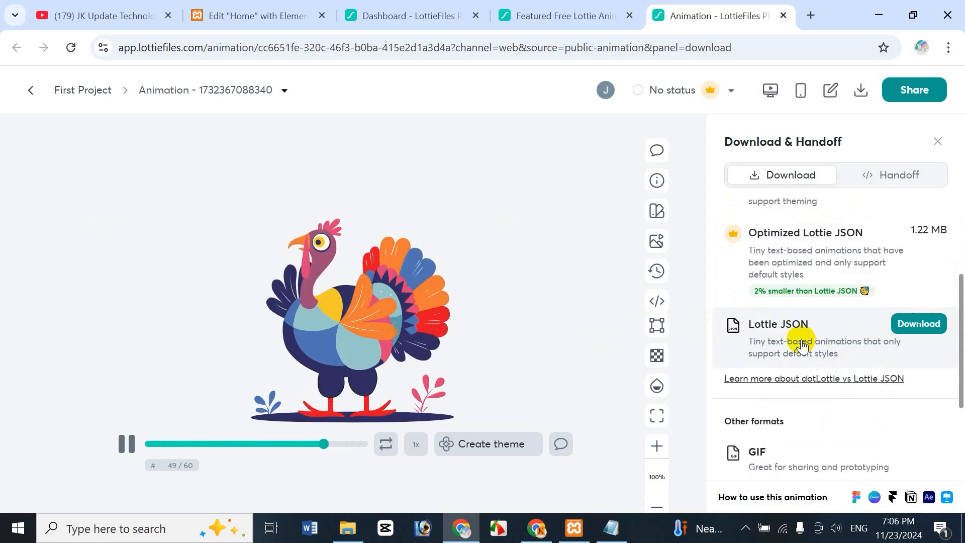
{"action": "left_click", "coordinate": [931, 324]}
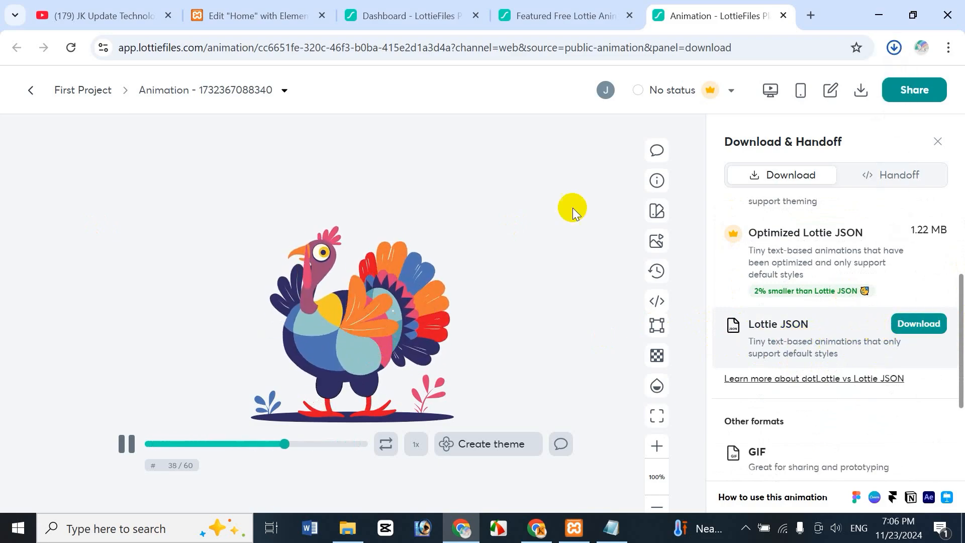
{"action": "mouse_move", "coordinate": [770, 98]}
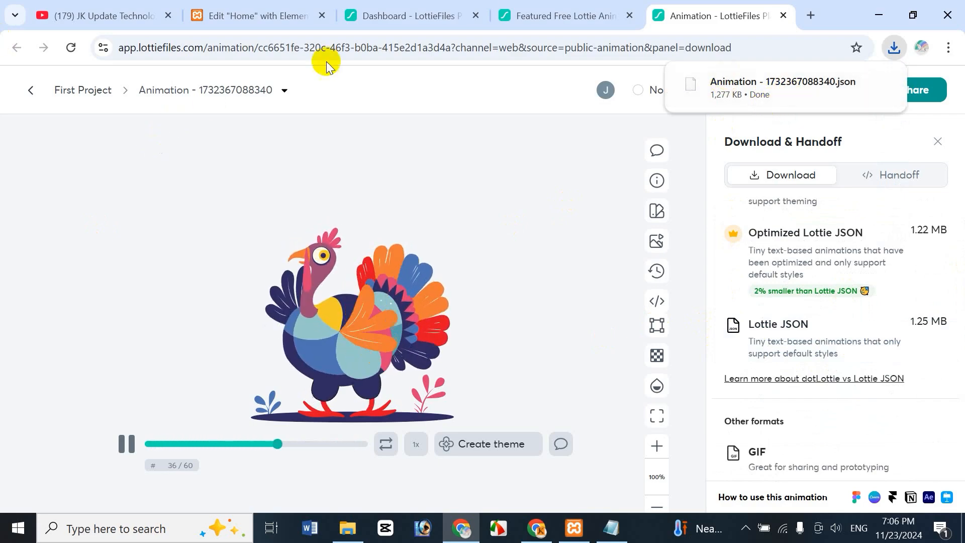
Step: Return to the Elementor editor and upload Animation - 1732367088340.json from Downloads as the Lottie widget's media file, accepting the JSON warning
{"action": "left_click", "coordinate": [249, 23]}
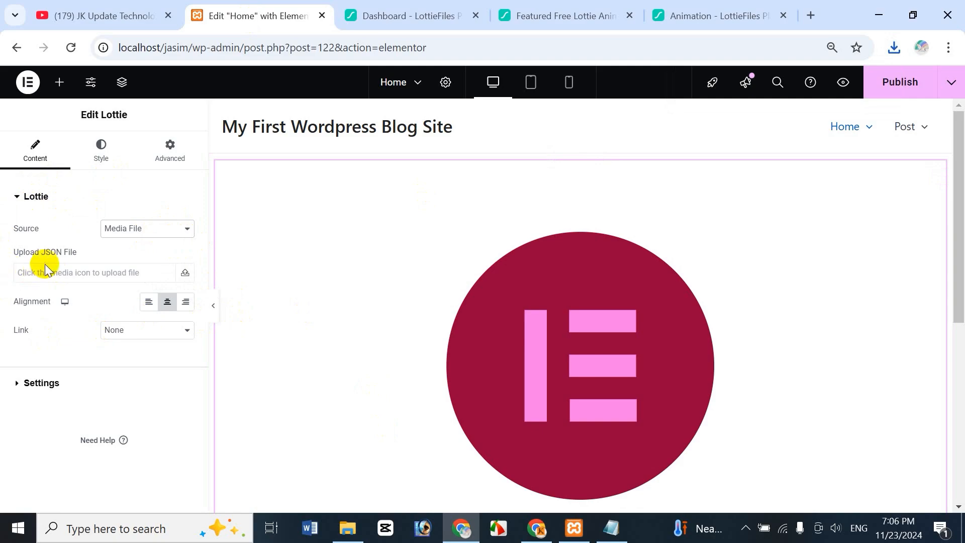
{"action": "left_click", "coordinate": [187, 274]}
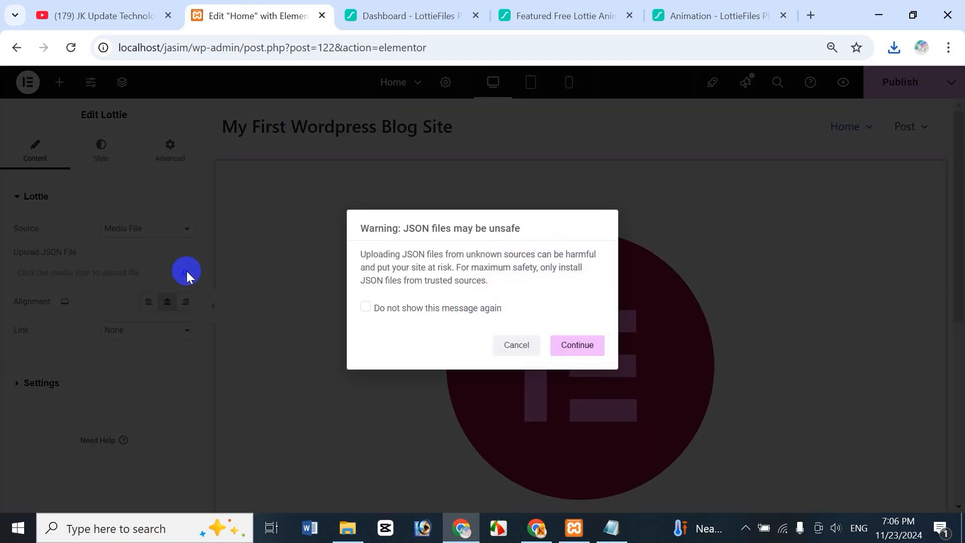
{"action": "left_click", "coordinate": [578, 345]}
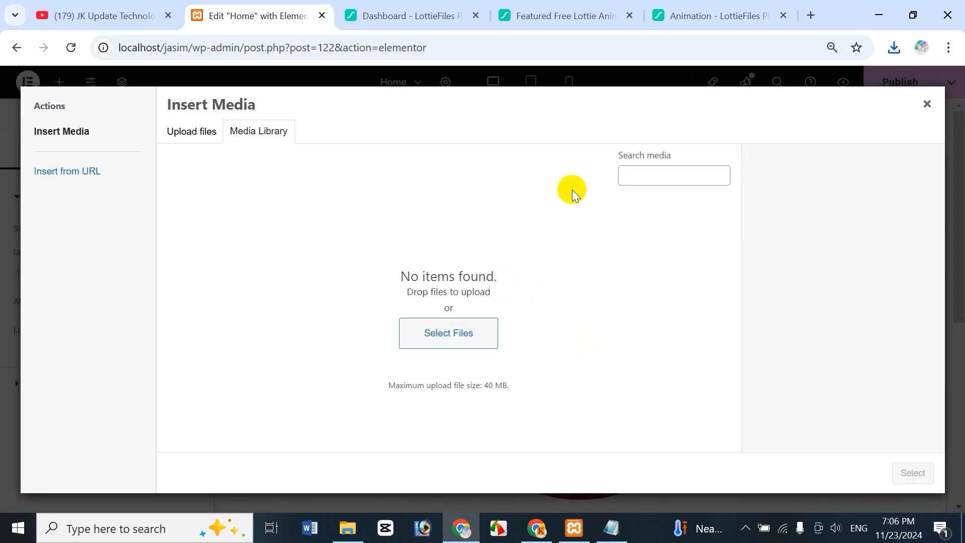
{"action": "left_click", "coordinate": [460, 339]}
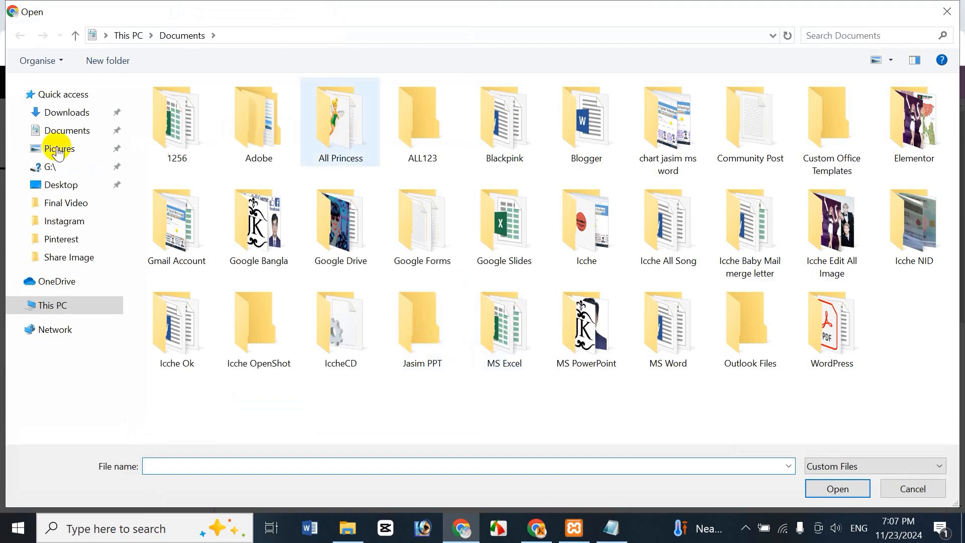
{"action": "left_click", "coordinate": [82, 121]}
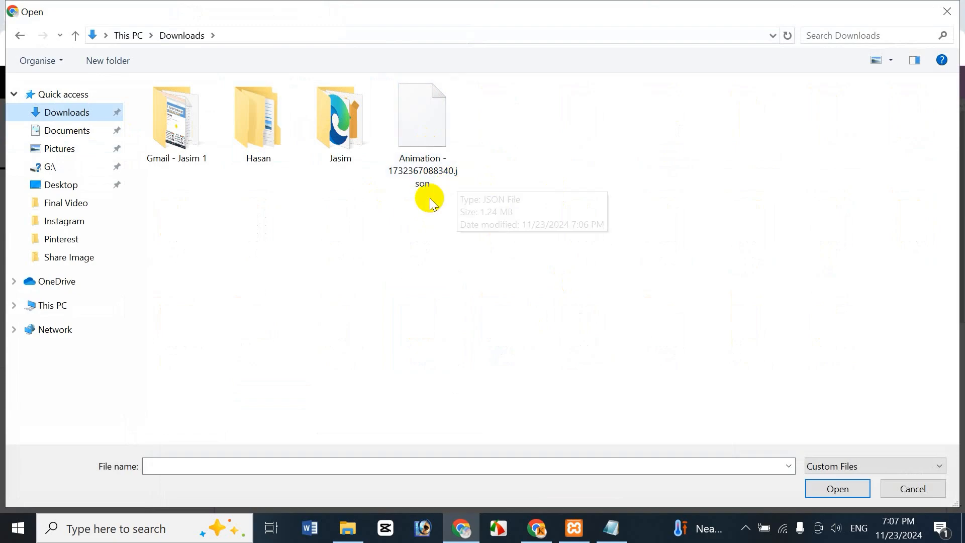
{"action": "left_click", "coordinate": [433, 180]}
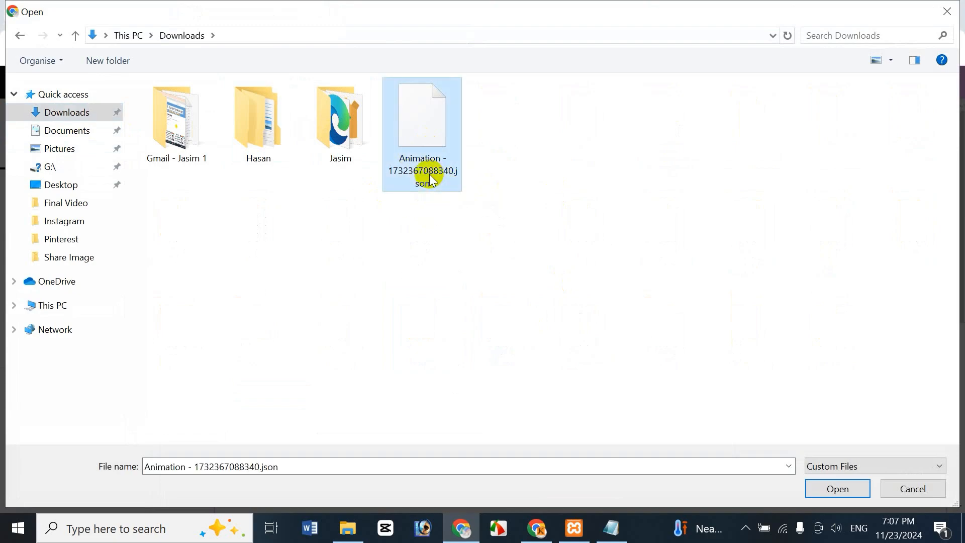
{"action": "left_click", "coordinate": [825, 491]}
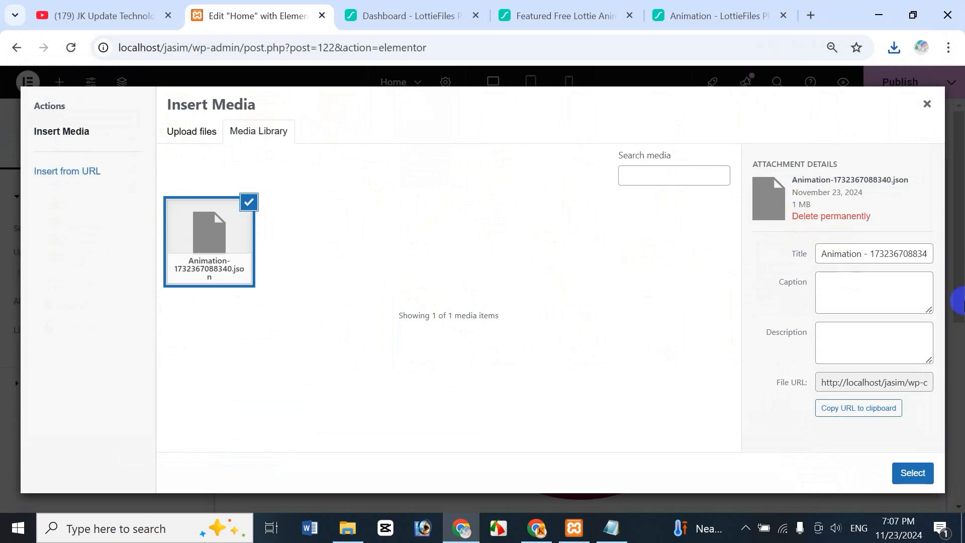
{"action": "left_click", "coordinate": [913, 473]}
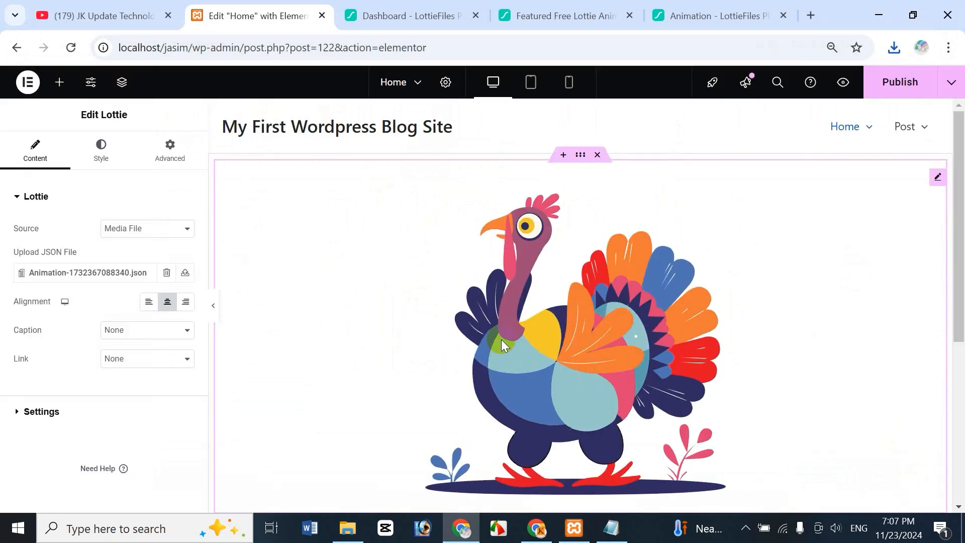
Step: Compare the turkey animation on LottieFiles with the one in the Elementor page
{"action": "left_click", "coordinate": [717, 15]}
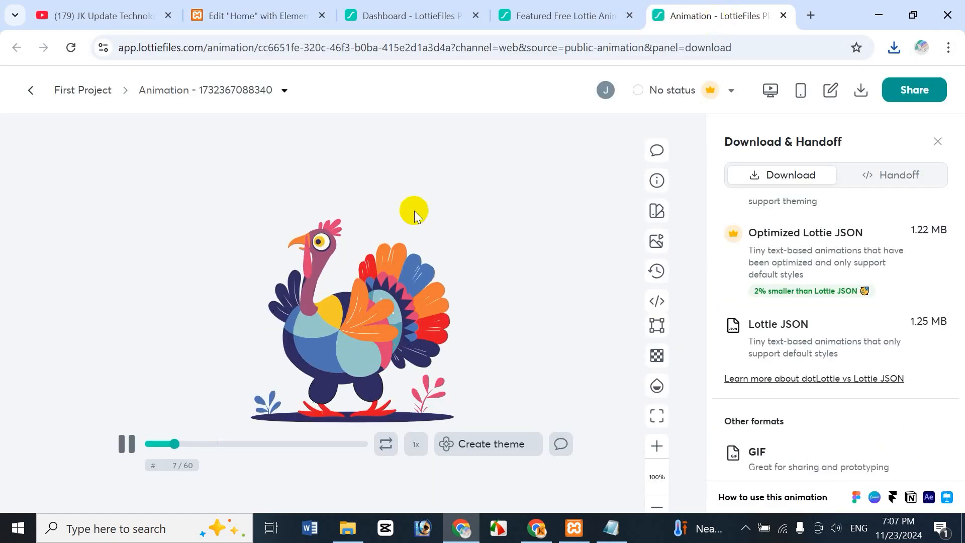
{"action": "left_click", "coordinate": [238, 14]}
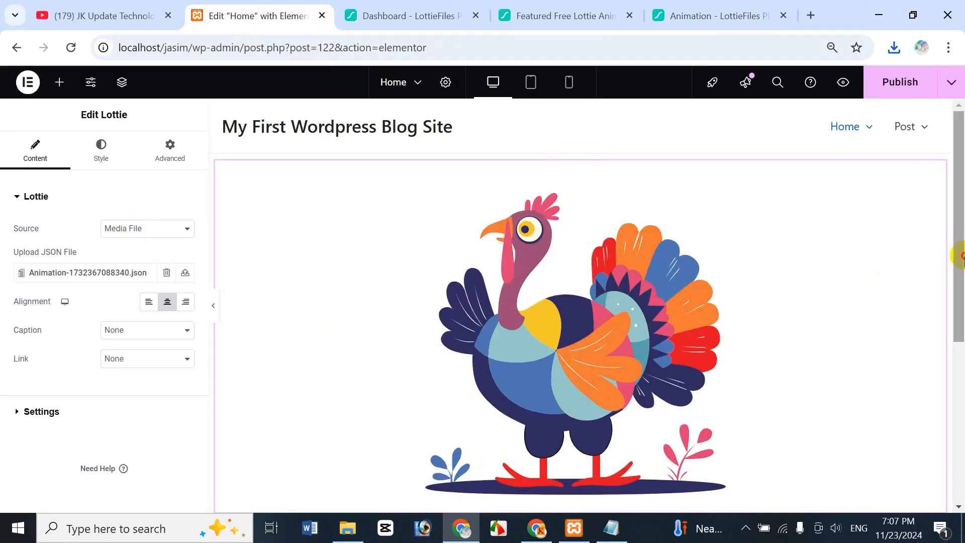
{"action": "left_click_drag", "start_coordinate": [961, 256], "coordinate": [962, 277]}
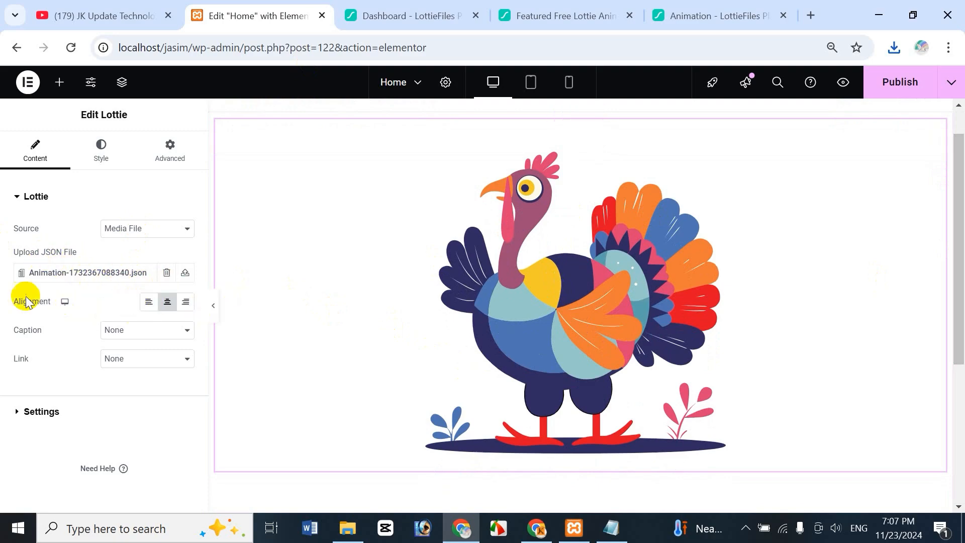
Step: Try the left and right alignments on the turkey animation and return it to center
{"action": "left_click", "coordinate": [150, 301]}
{"action": "left_click", "coordinate": [169, 304]}
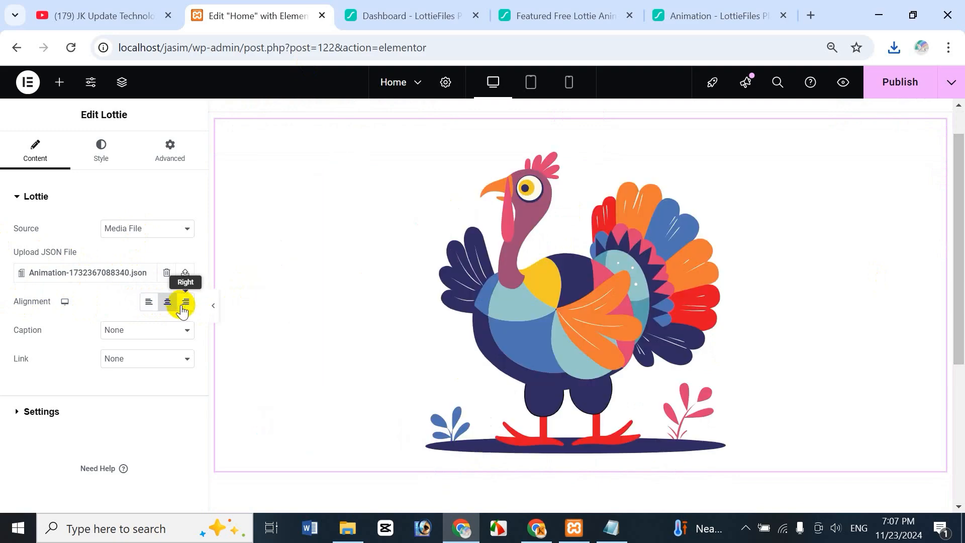
{"action": "left_click", "coordinate": [186, 305]}
{"action": "left_click", "coordinate": [167, 301]}
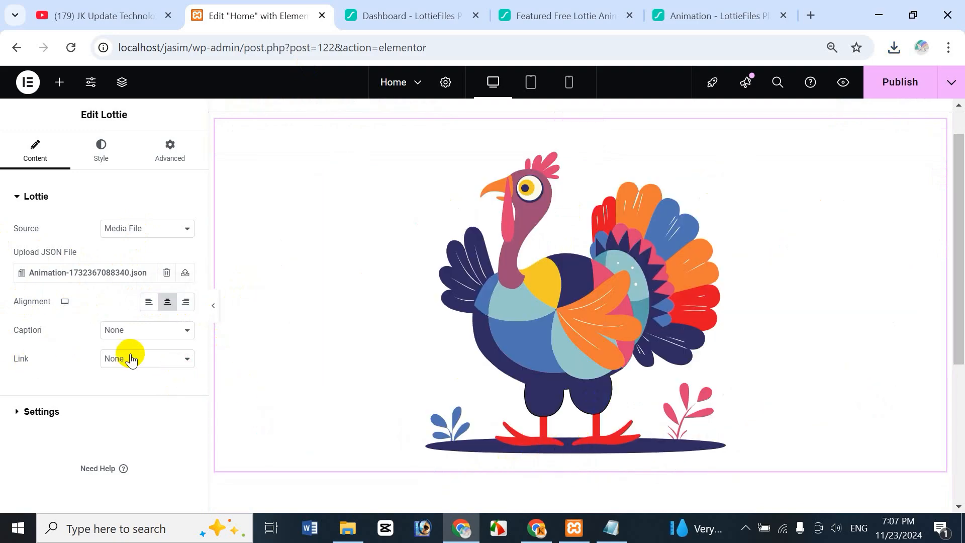
Step: Try the Title and Caption options for the Lottie widget's caption and check the area below the animation
{"action": "left_click", "coordinate": [140, 332]}
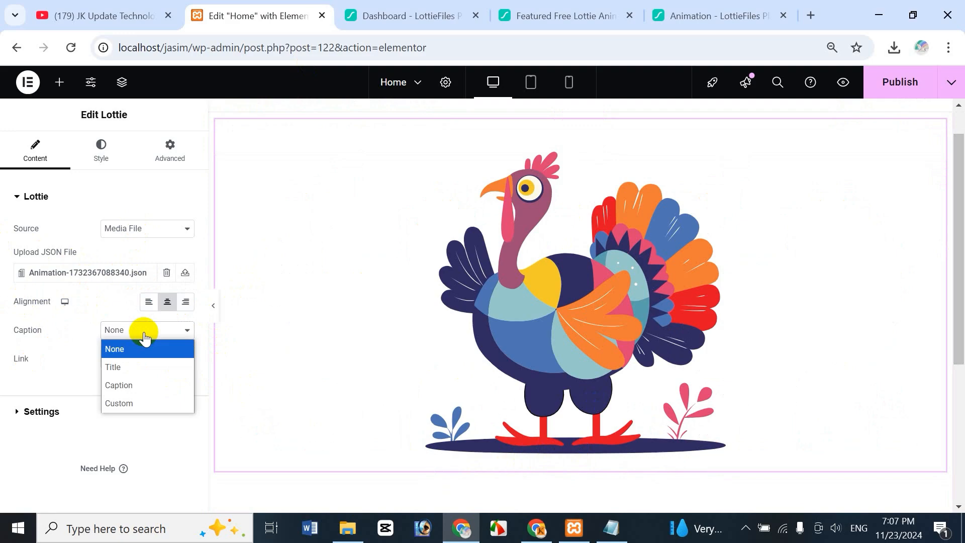
{"action": "left_click", "coordinate": [142, 367]}
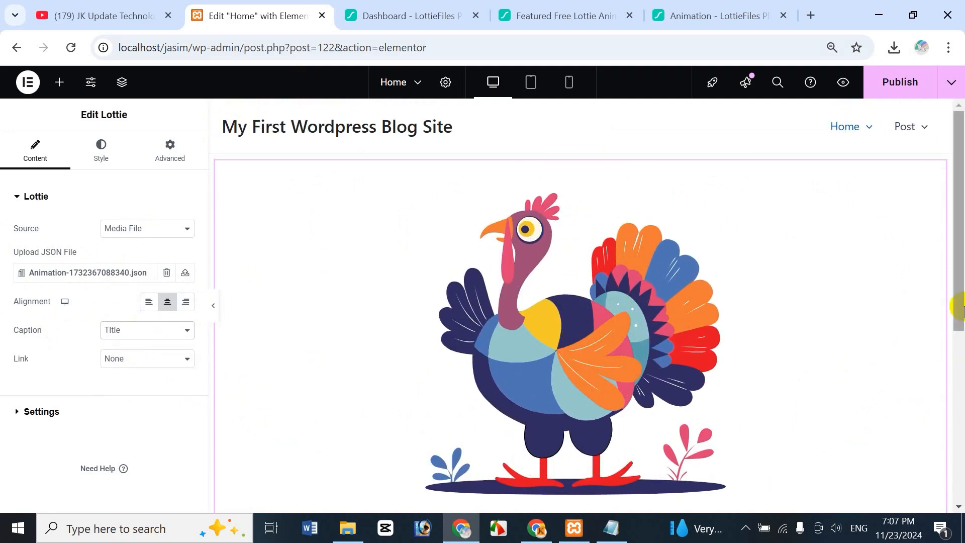
{"action": "left_click_drag", "start_coordinate": [956, 304], "coordinate": [954, 377]}
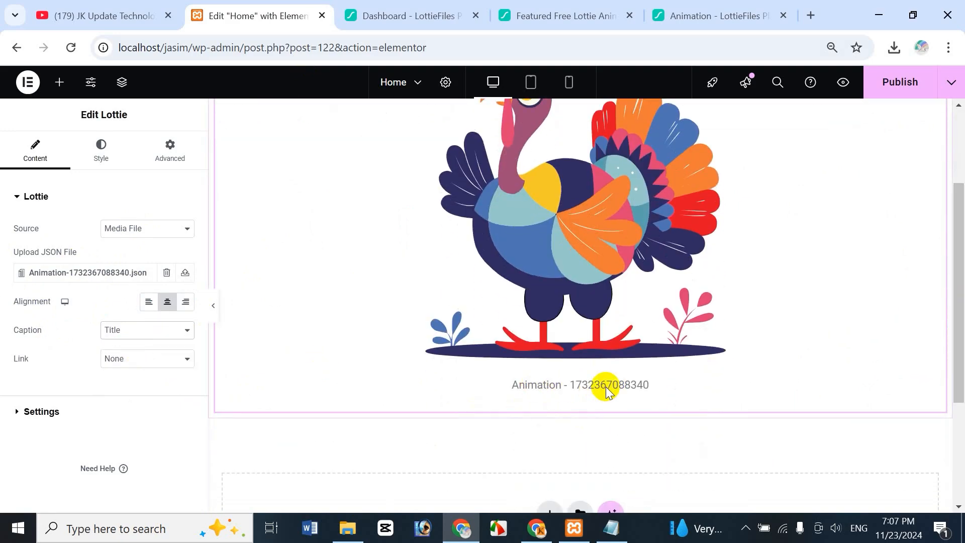
{"action": "left_click", "coordinate": [142, 335]}
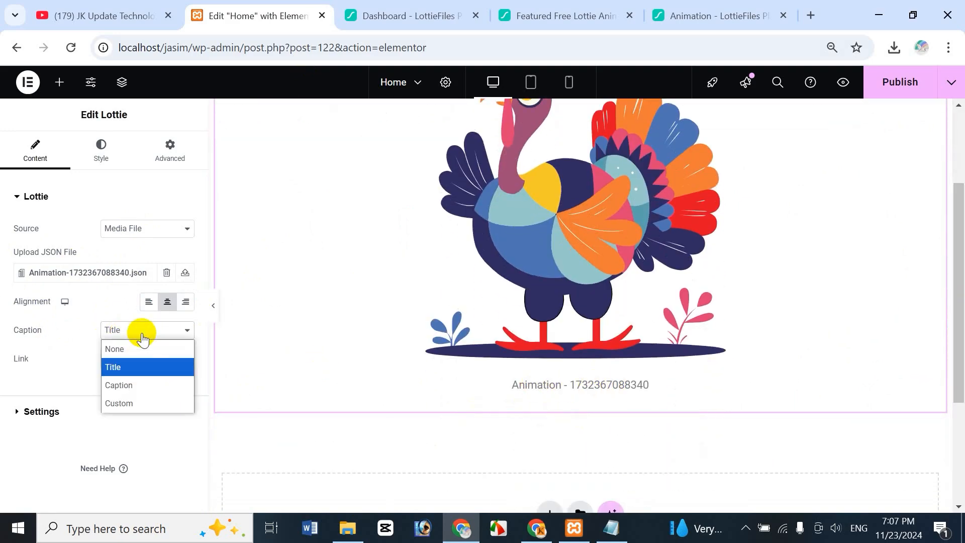
{"action": "left_click", "coordinate": [134, 386]}
{"action": "left_click_drag", "start_coordinate": [954, 319], "coordinate": [731, 379]}
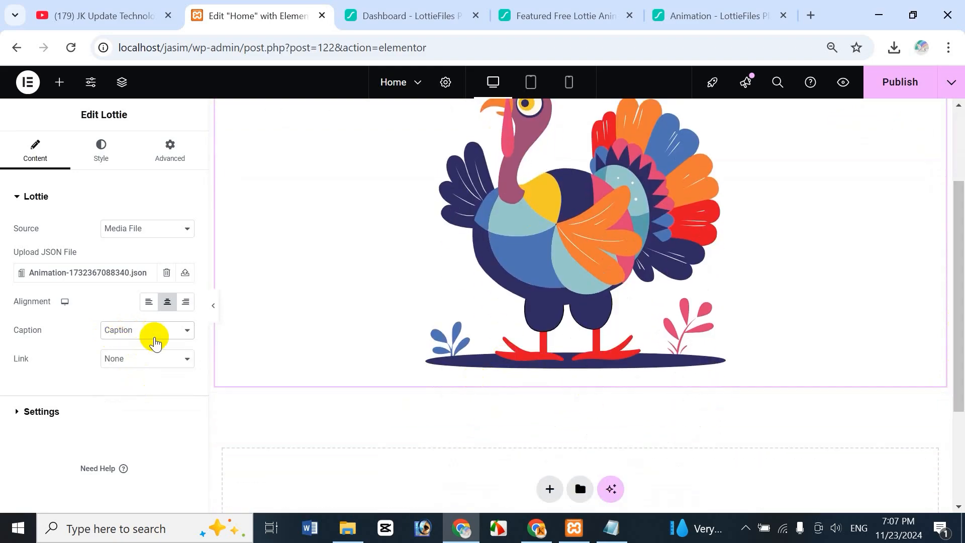
Step: Try a custom caption reading "dfsdfsdf" below the turkey animation and clear the text again
{"action": "left_click", "coordinate": [152, 332]}
{"action": "left_click", "coordinate": [140, 404]}
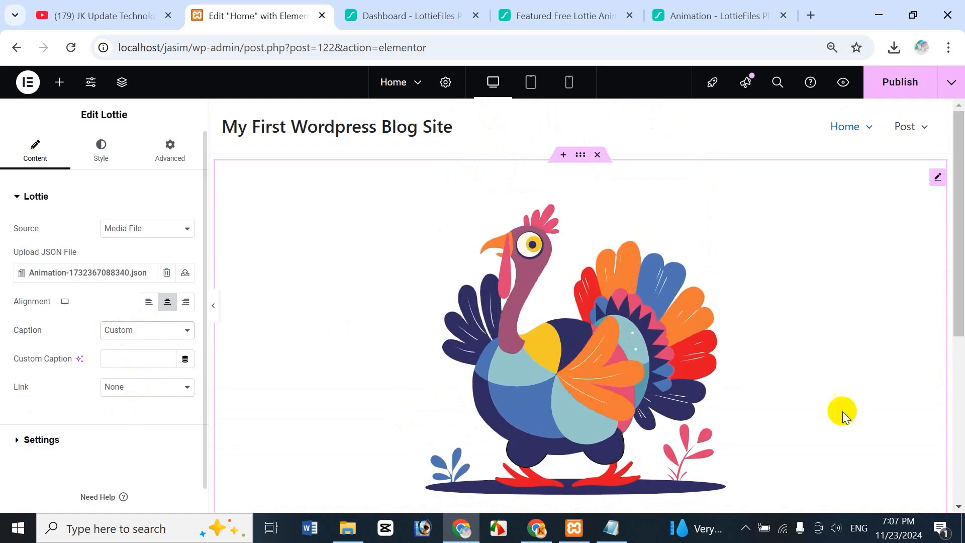
{"action": "left_click_drag", "start_coordinate": [964, 325], "coordinate": [958, 383]}
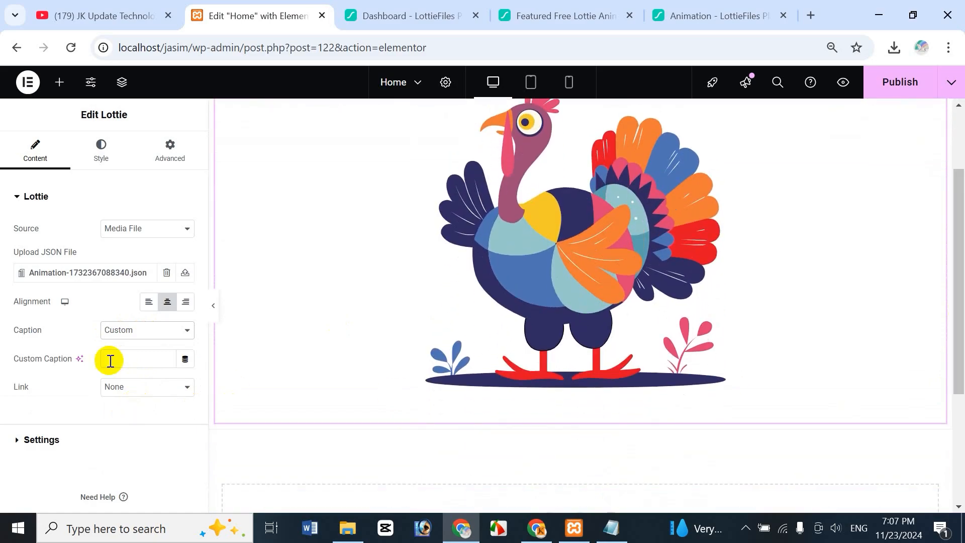
{"action": "left_click", "coordinate": [129, 359]}
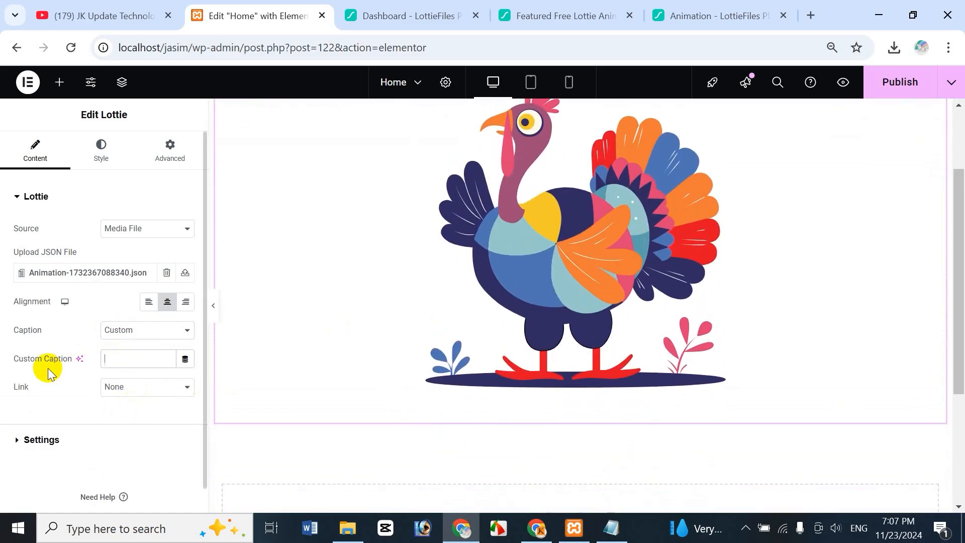
{"action": "type", "text": "dfsdfsdf"}
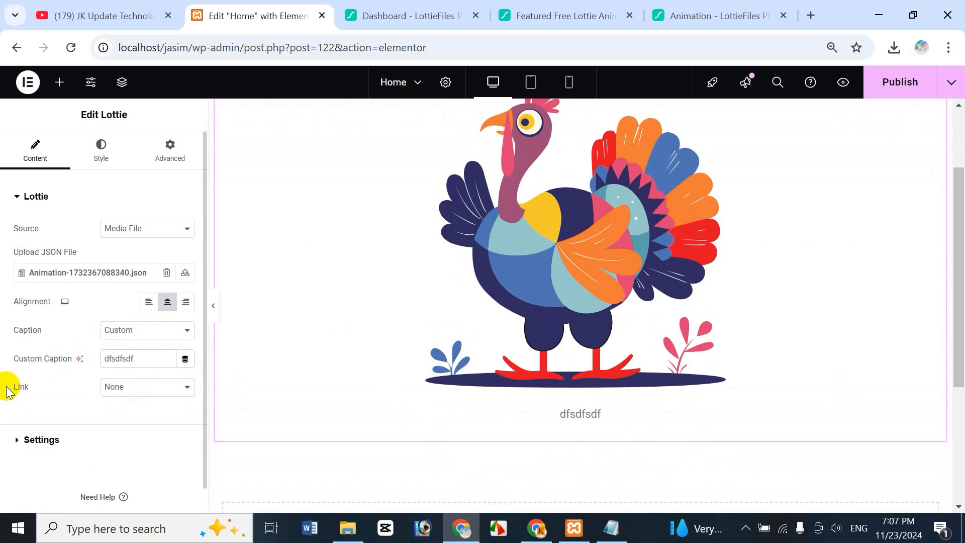
{"action": "left_click_drag", "start_coordinate": [155, 358], "coordinate": [93, 365]}
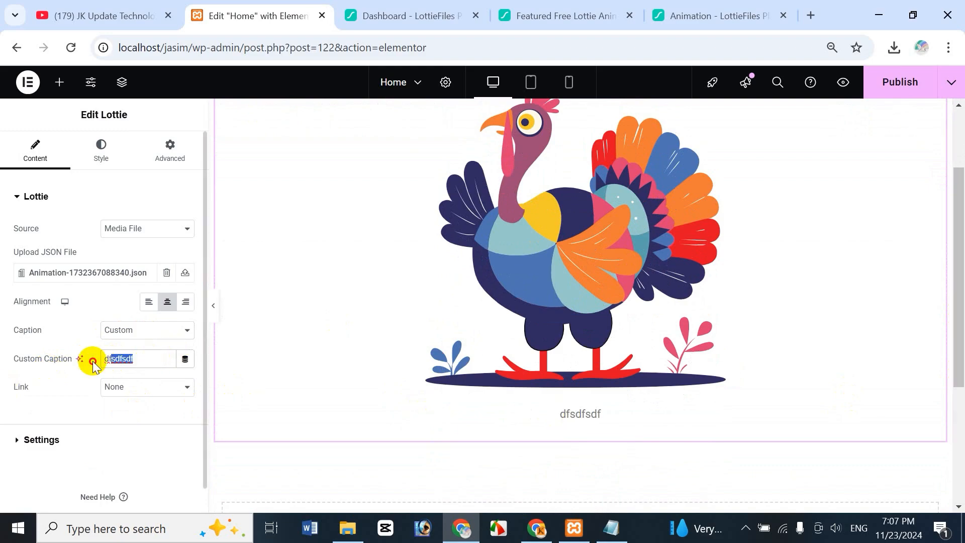
{"action": "key", "text": "BackSpace"}
Step: Set the Lottie widget's caption to Title and check it below the animation
{"action": "left_click", "coordinate": [140, 329]}
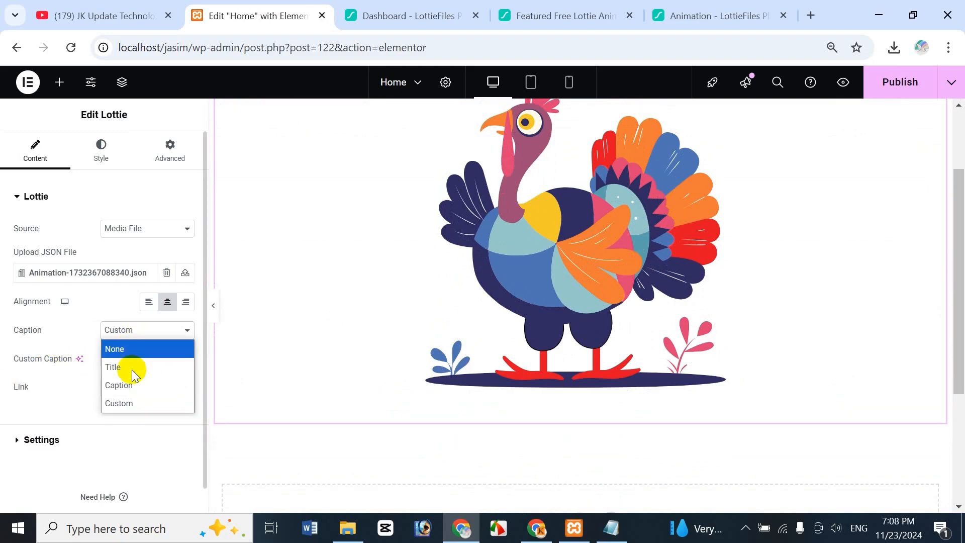
{"action": "left_click", "coordinate": [141, 366]}
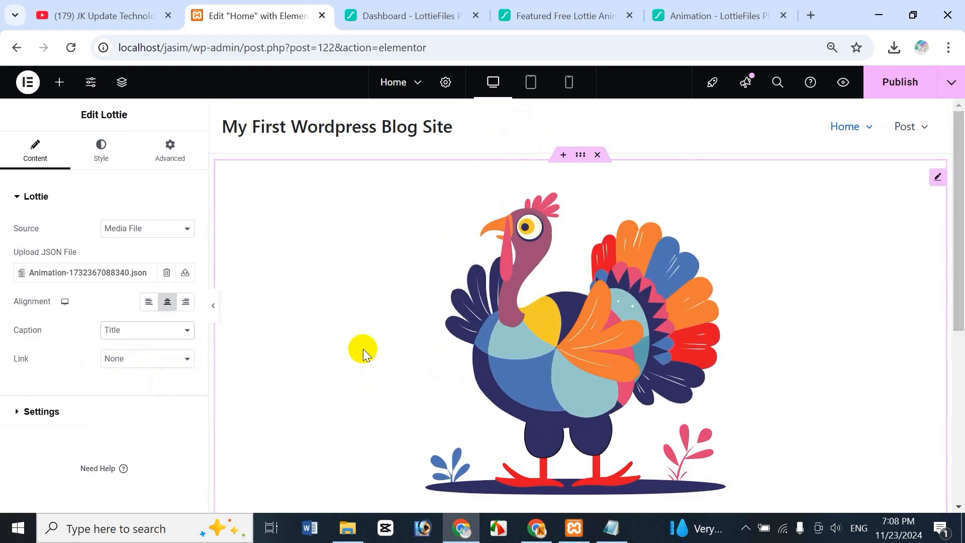
{"action": "left_click_drag", "start_coordinate": [959, 314], "coordinate": [959, 351]}
{"action": "left_click", "coordinate": [115, 371]}
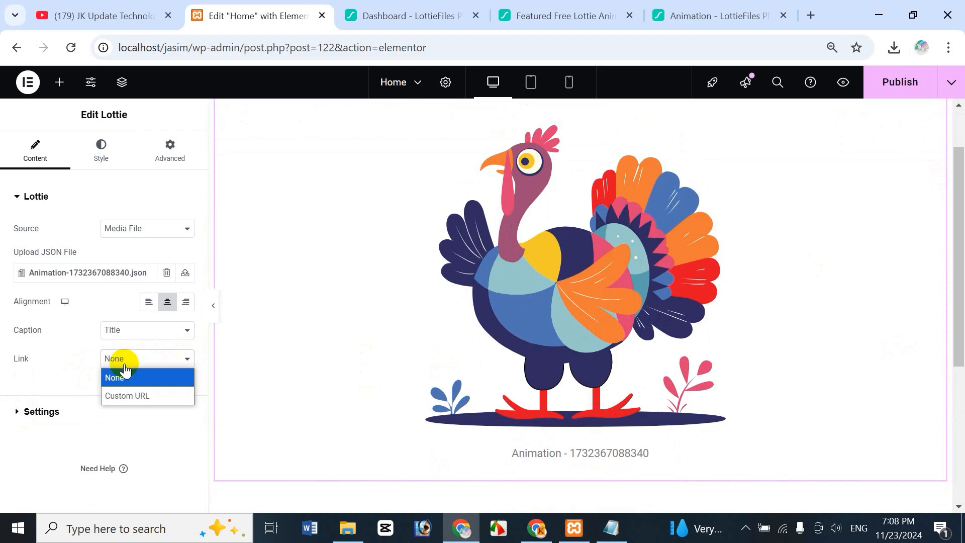
{"action": "left_click", "coordinate": [139, 395]}
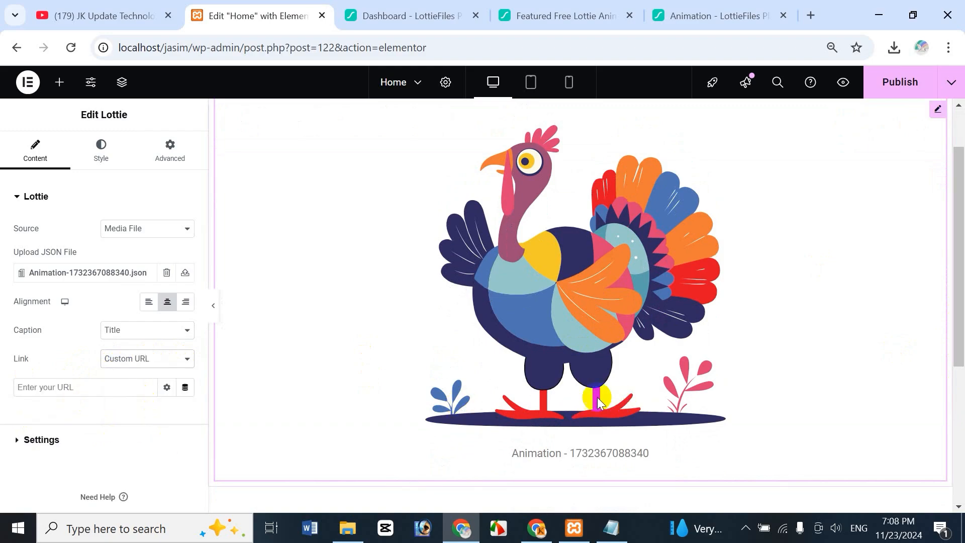
{"action": "left_click", "coordinate": [184, 388]}
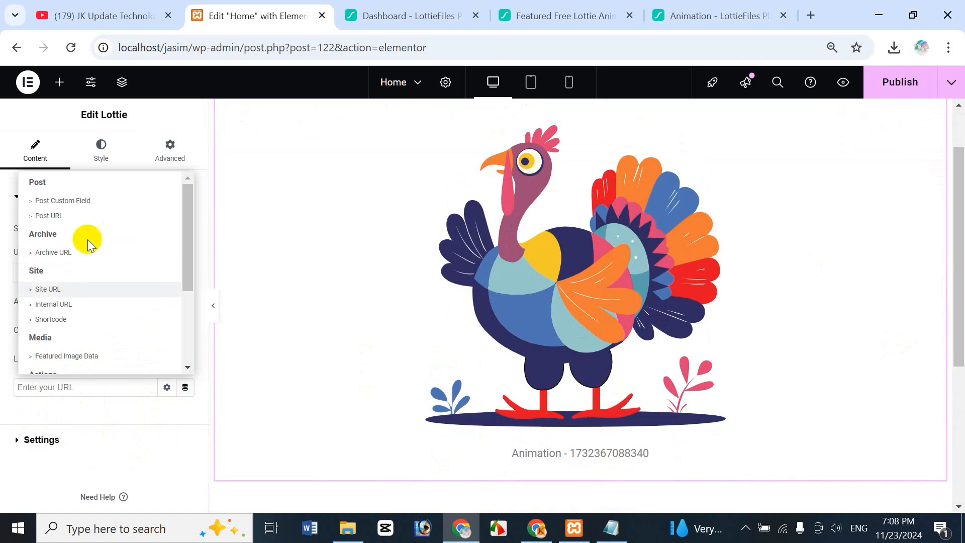
{"action": "left_click", "coordinate": [77, 414]}
{"action": "left_click", "coordinate": [42, 385]}
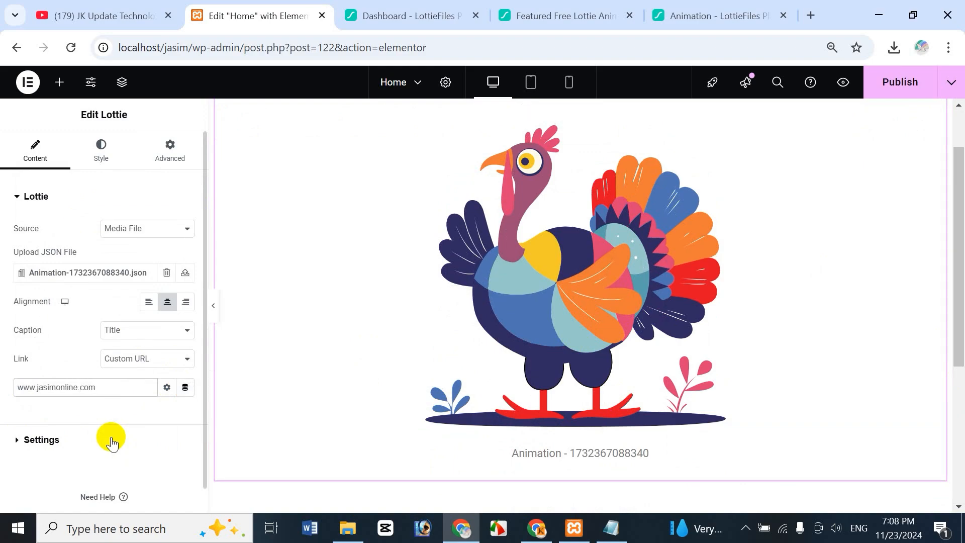
Step: In the link options for the custom URL, set the link to open in a new window
{"action": "left_click", "coordinate": [167, 388]}
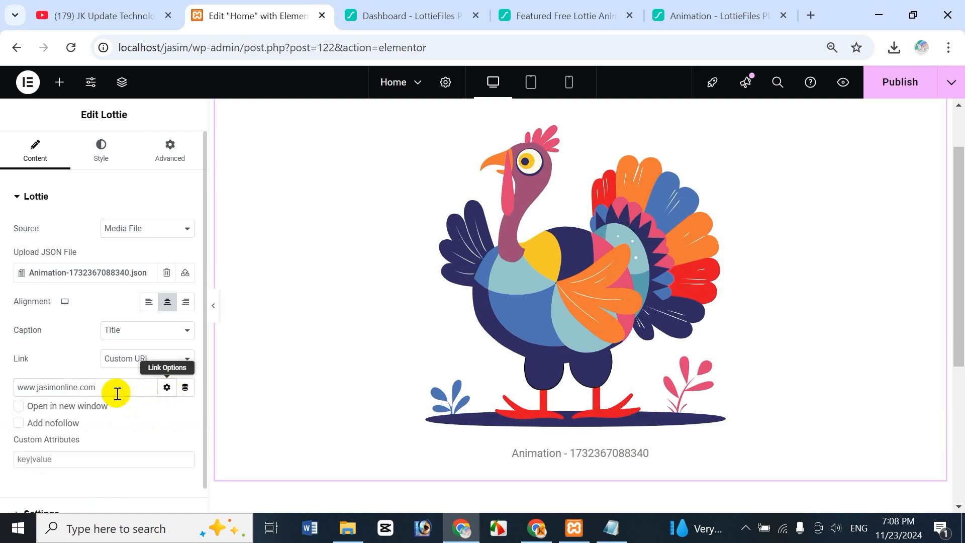
{"action": "left_click", "coordinate": [21, 409]}
{"action": "left_click", "coordinate": [167, 388]}
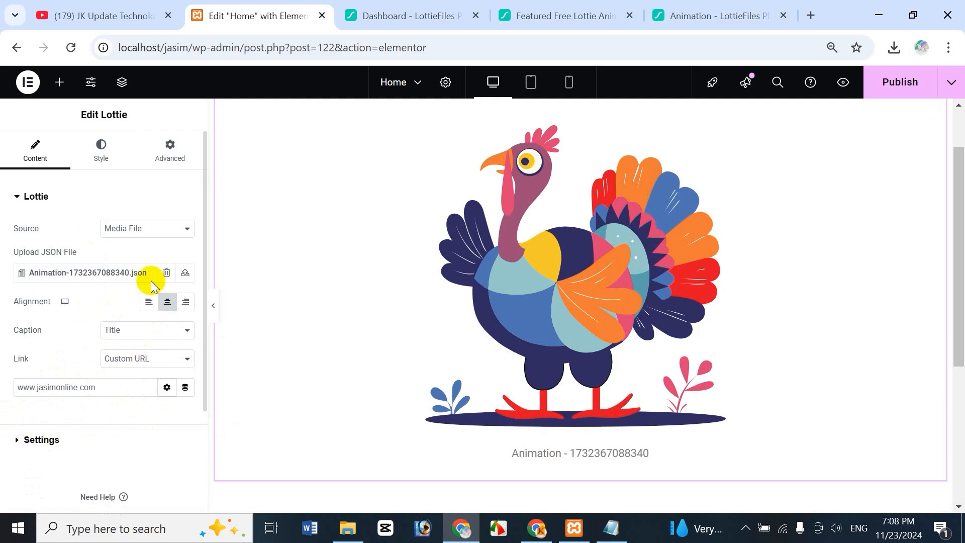
Step: Review the Trigger choices in the Lottie widget's Settings, then try raising the viewport's bottom limit and return it to 0%
{"action": "left_click", "coordinate": [40, 443]}
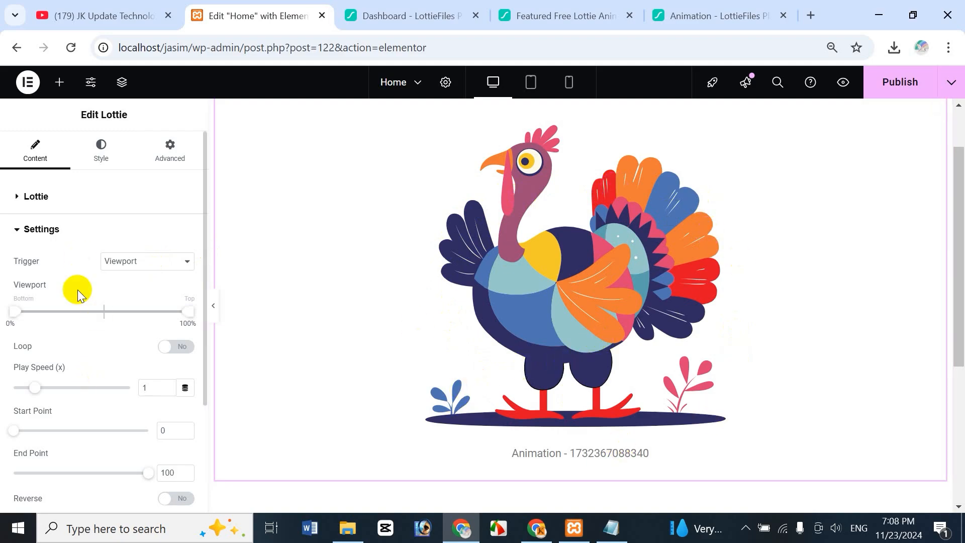
{"action": "left_click", "coordinate": [133, 262]}
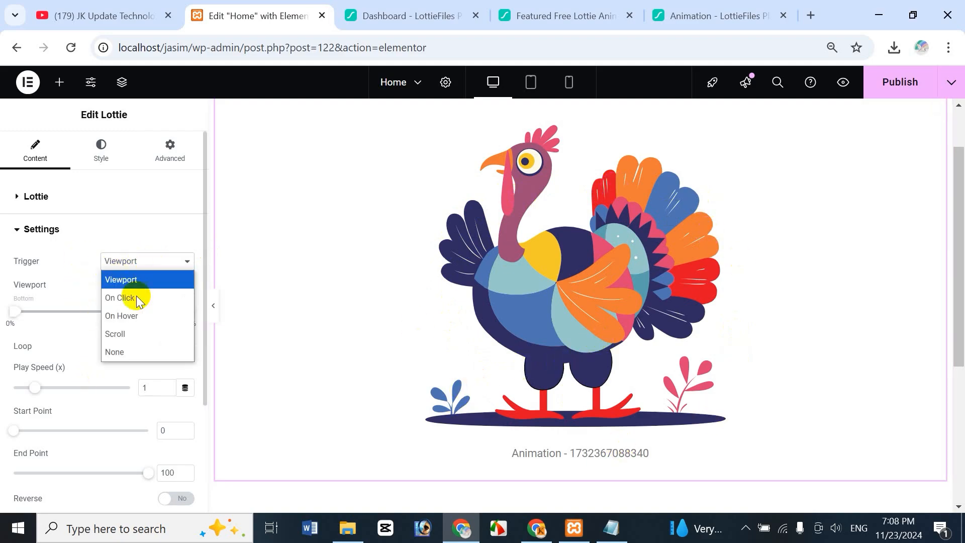
{"action": "left_click", "coordinate": [82, 247]}
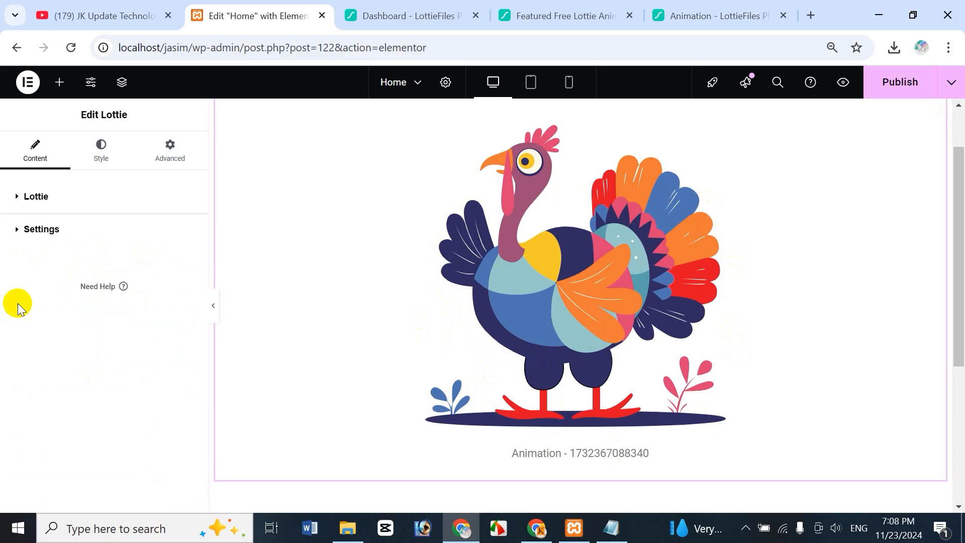
{"action": "left_click", "coordinate": [55, 233]}
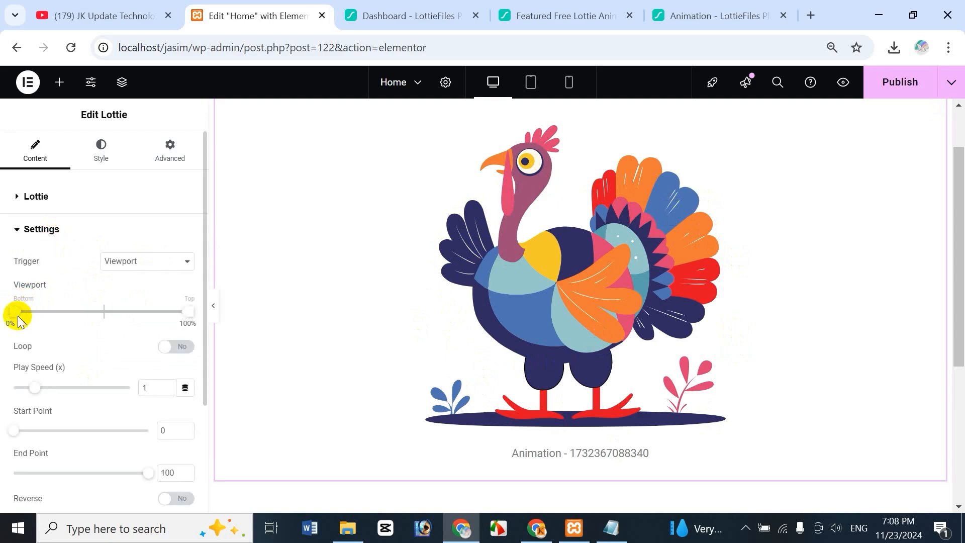
{"action": "left_click_drag", "start_coordinate": [16, 318], "coordinate": [82, 317]}
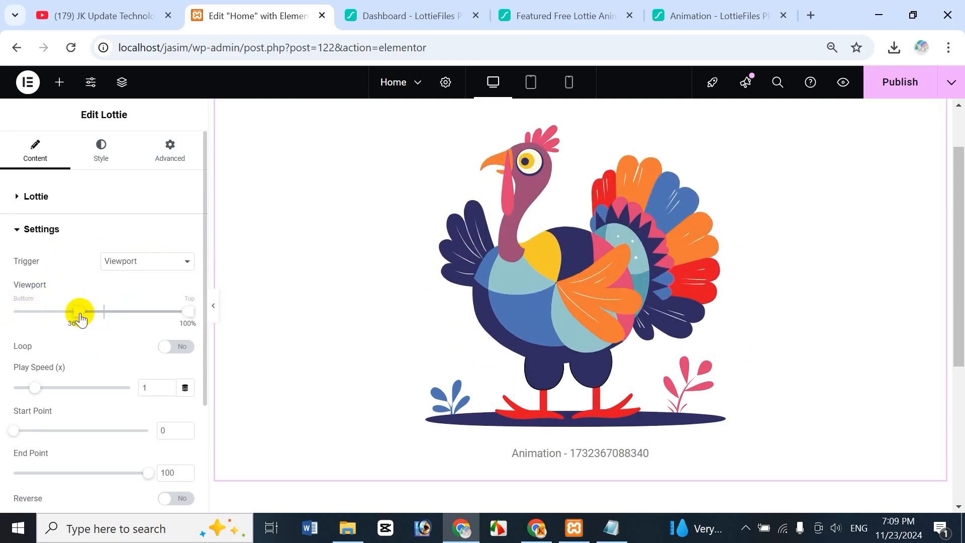
{"action": "left_click_drag", "start_coordinate": [81, 318], "coordinate": [16, 318]}
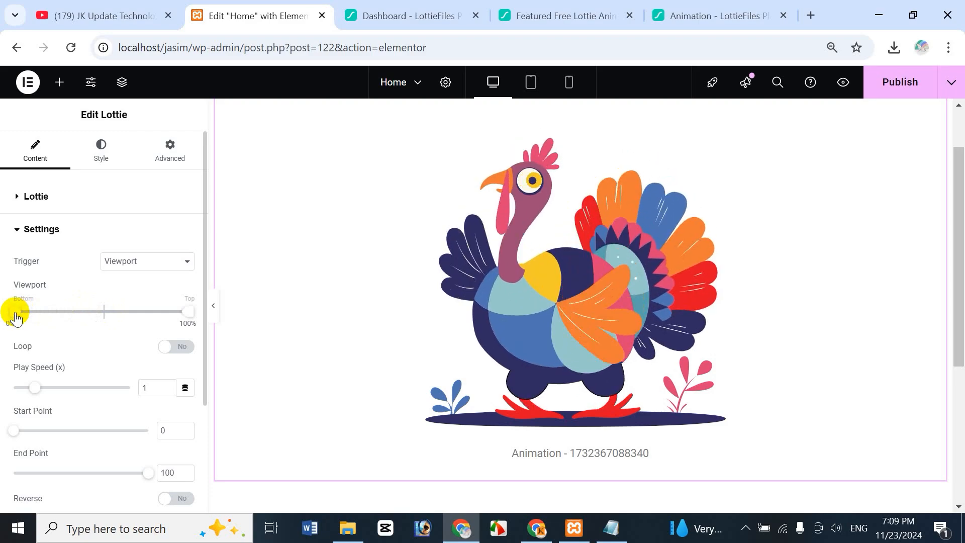
Step: Try the On Click and On Hover triggers and test each one on the turkey animation
{"action": "left_click", "coordinate": [128, 261]}
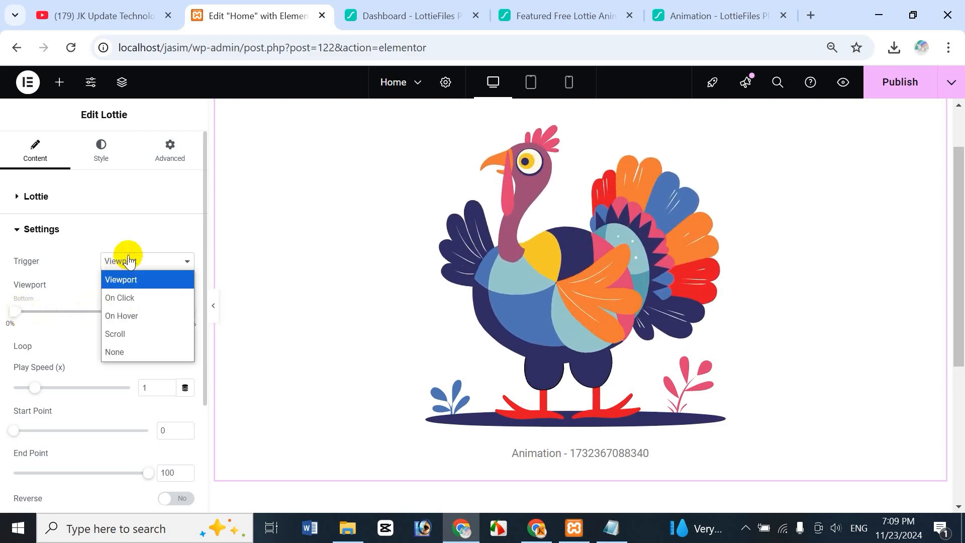
{"action": "left_click", "coordinate": [146, 298]}
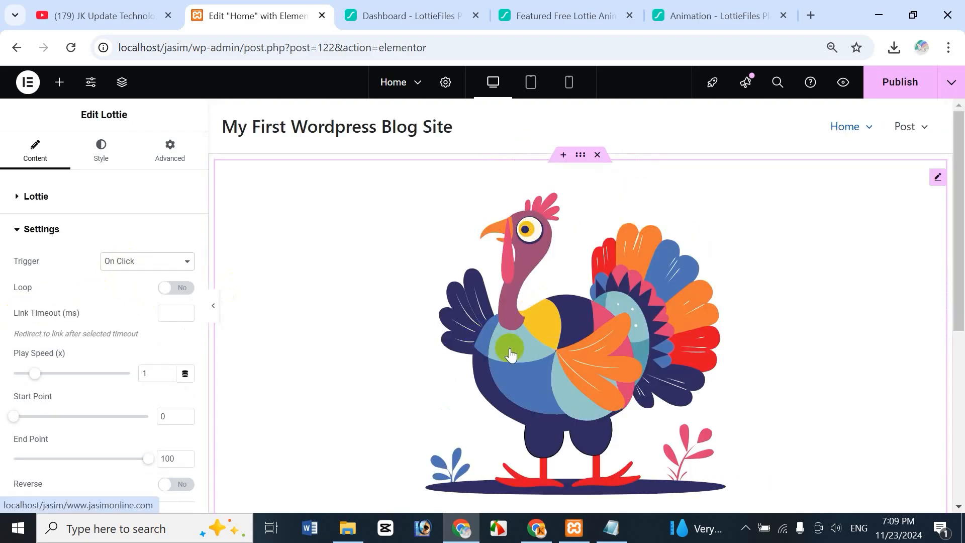
{"action": "left_click", "coordinate": [561, 371]}
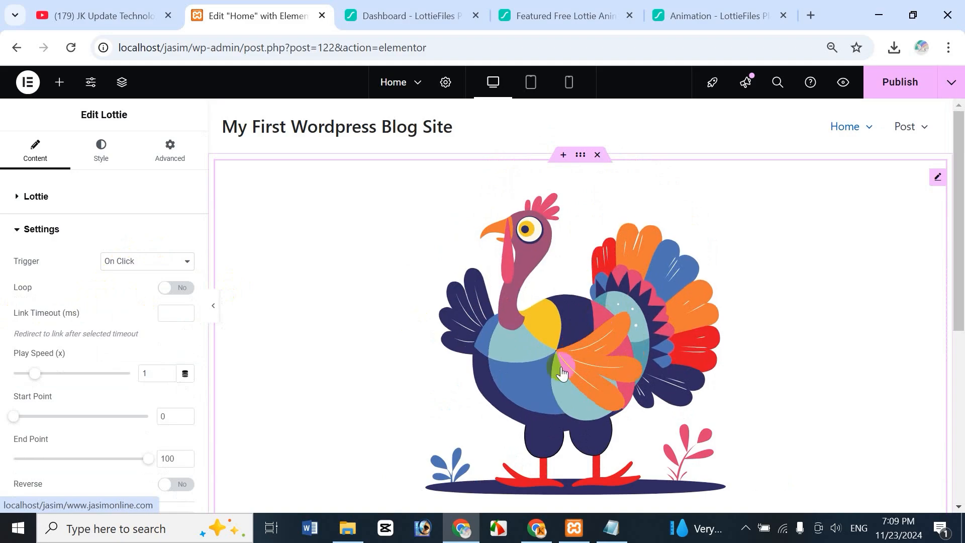
{"action": "left_click", "coordinate": [119, 259]}
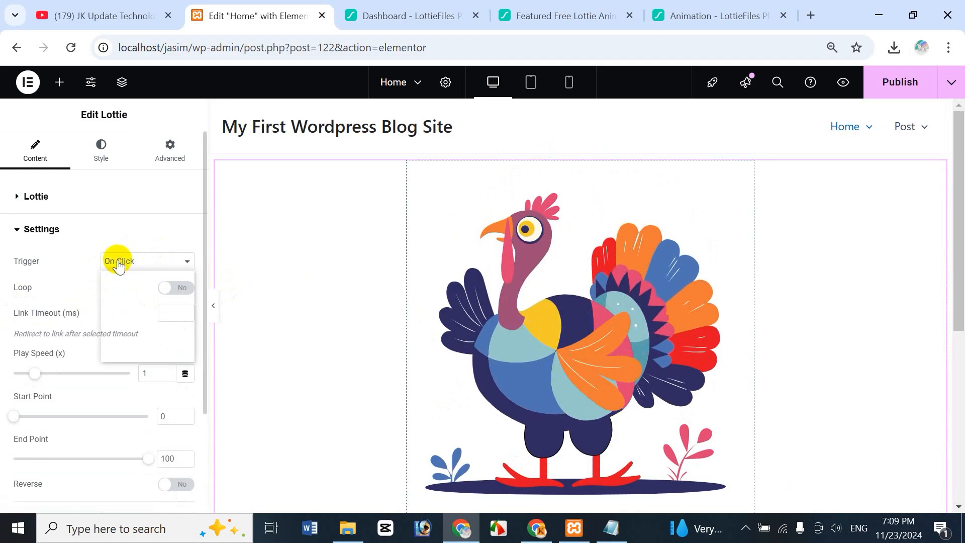
{"action": "left_click", "coordinate": [137, 320]}
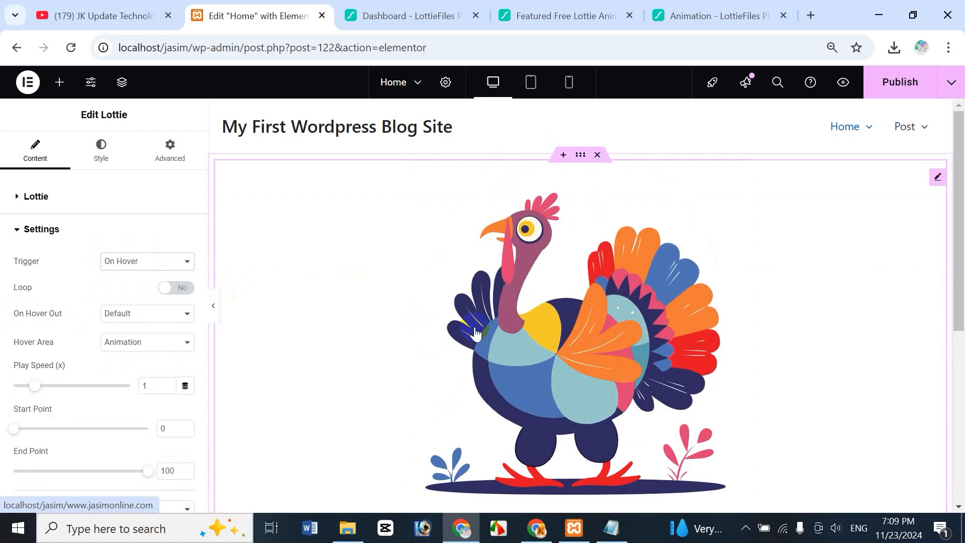
Step: Try the Scroll trigger by moving through the page, and also try None as the trigger
{"action": "left_click", "coordinate": [146, 261]}
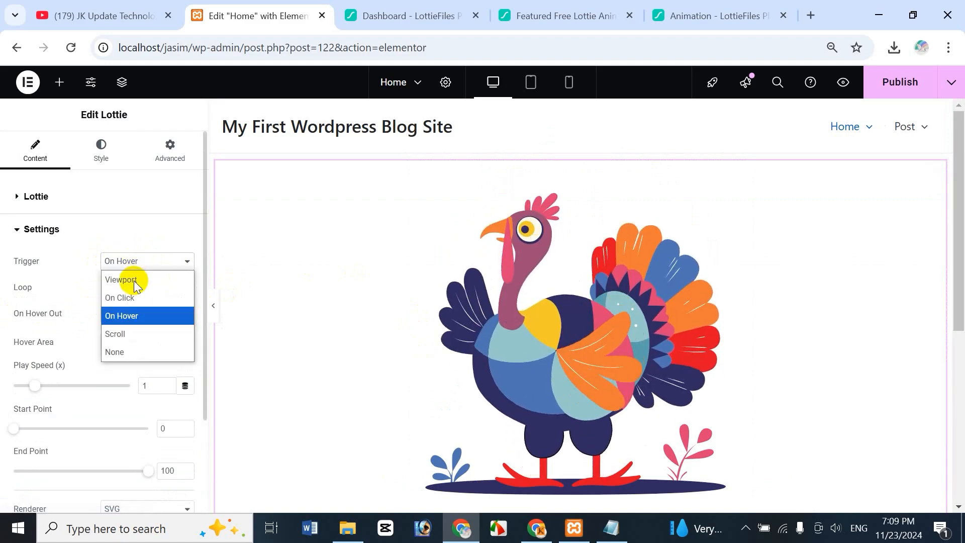
{"action": "left_click", "coordinate": [131, 333]}
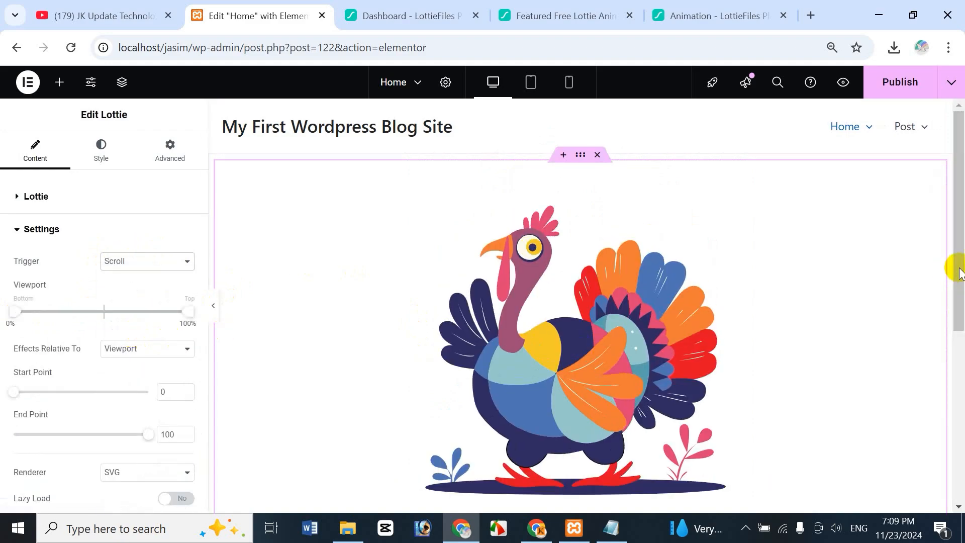
{"action": "scroll", "coordinate": [951, 333], "scroll_direction": "down", "scroll_amount": 3}
{"action": "scroll", "coordinate": [567, 384], "scroll_direction": "up", "scroll_amount": 3}
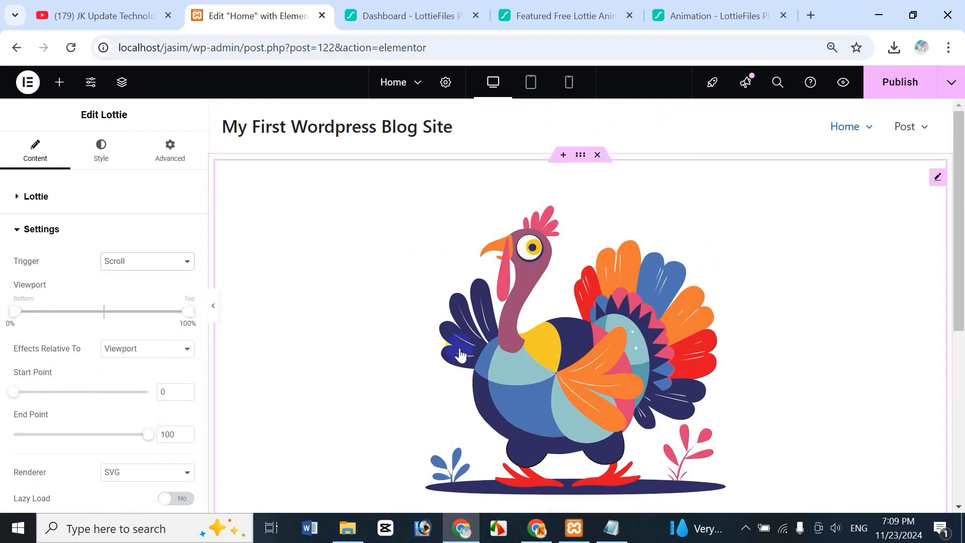
{"action": "left_click", "coordinate": [144, 261]}
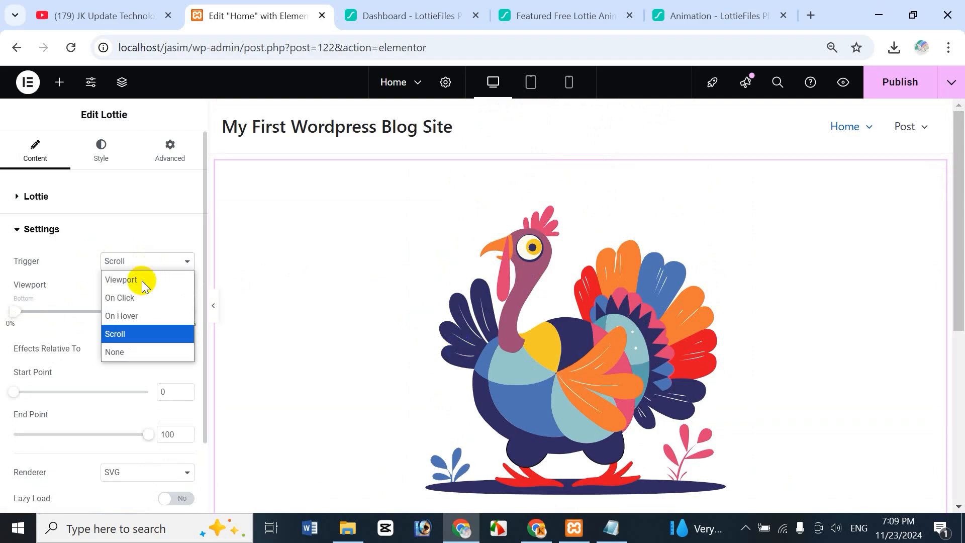
{"action": "left_click", "coordinate": [129, 351]}
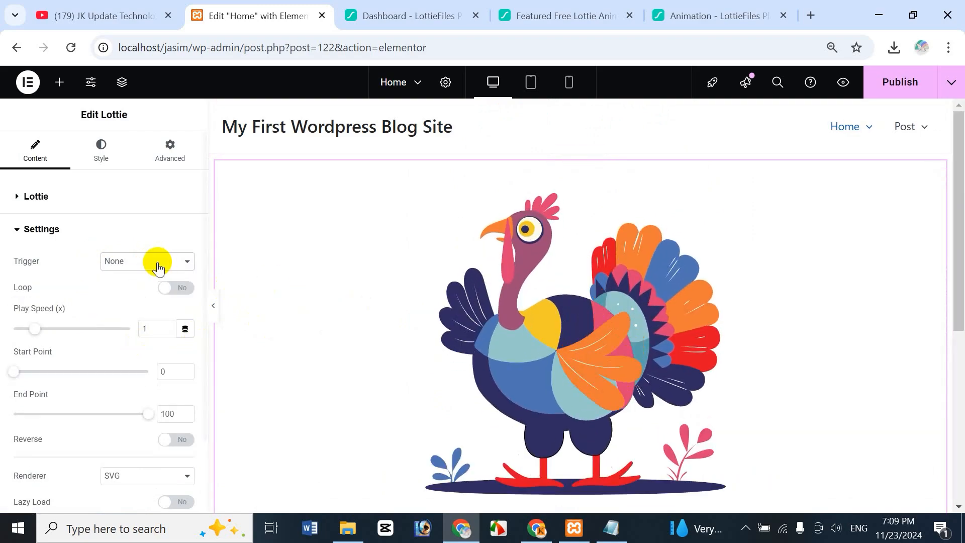
Step: Set the animation's trigger to On Hover, test it on the turkey, and turn on Loop
{"action": "left_click", "coordinate": [157, 267]}
{"action": "left_click", "coordinate": [110, 313]}
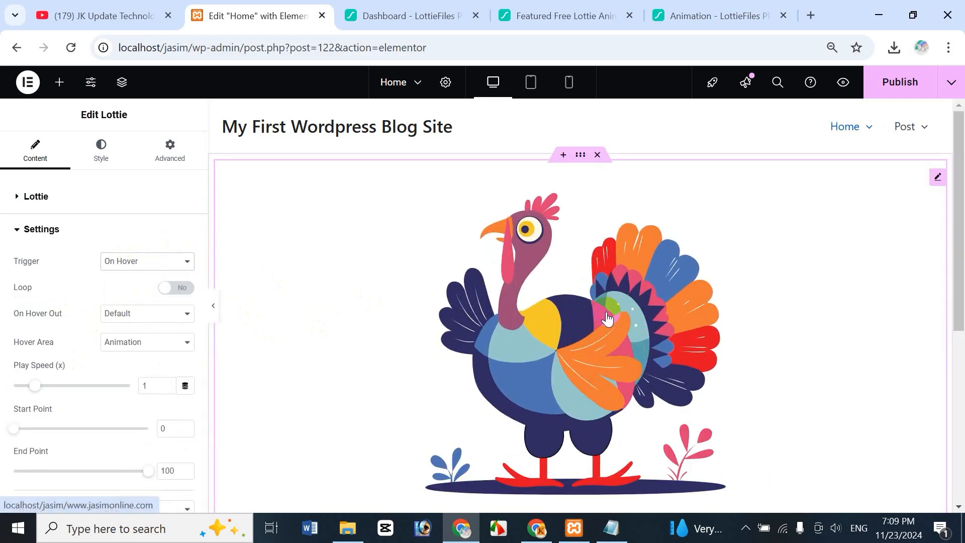
{"action": "left_click", "coordinate": [171, 291]}
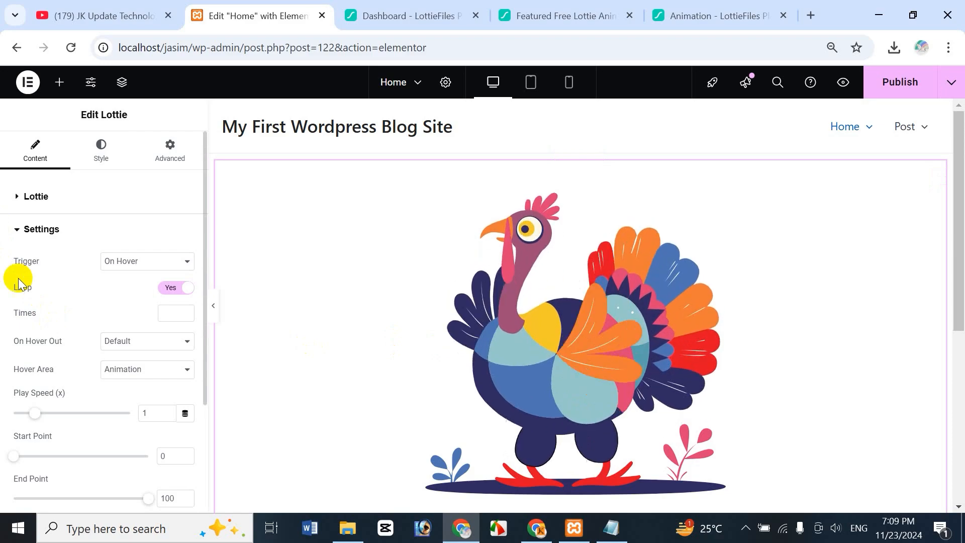
{"action": "left_click", "coordinate": [162, 290]}
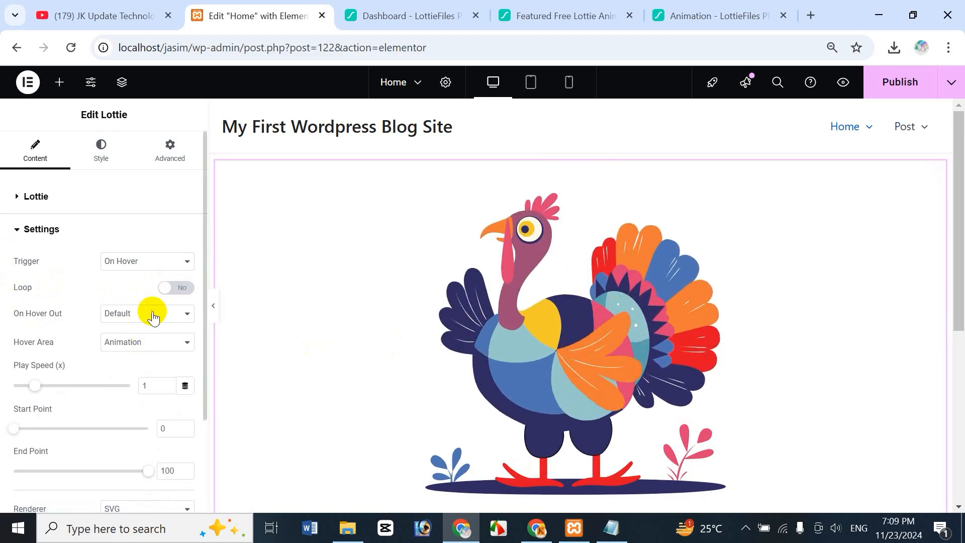
{"action": "left_click", "coordinate": [162, 290]}
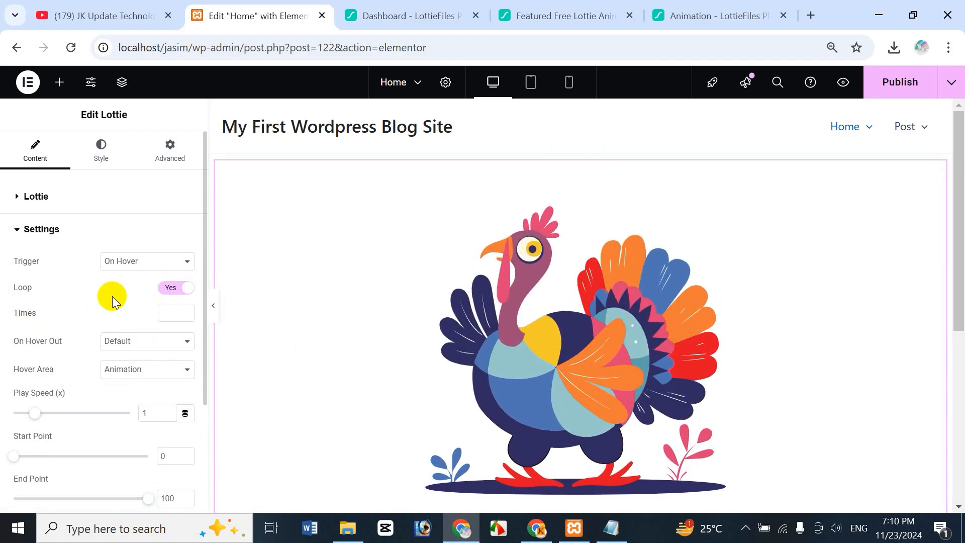
Step: Set the number of times the animation loops to 5
{"action": "left_click", "coordinate": [168, 312]}
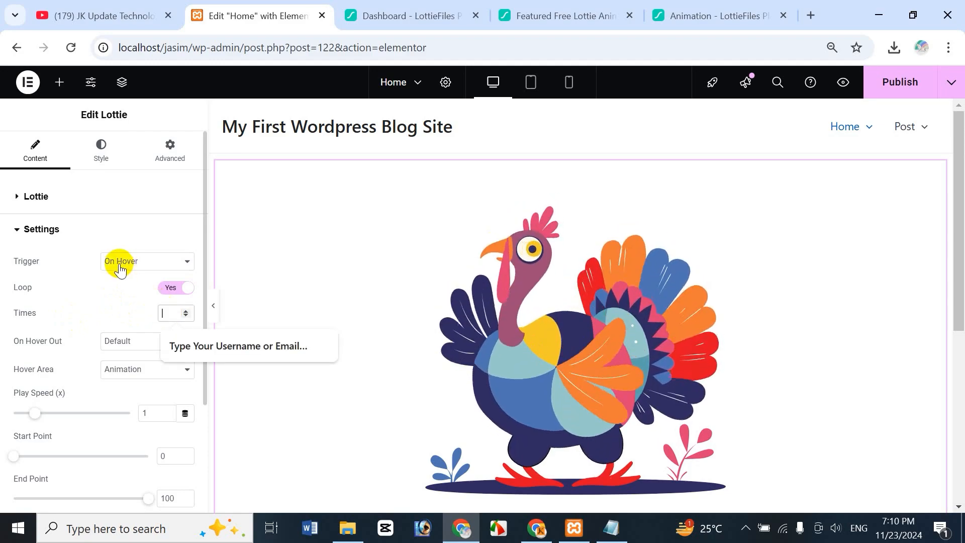
{"action": "type", "text": "5"}
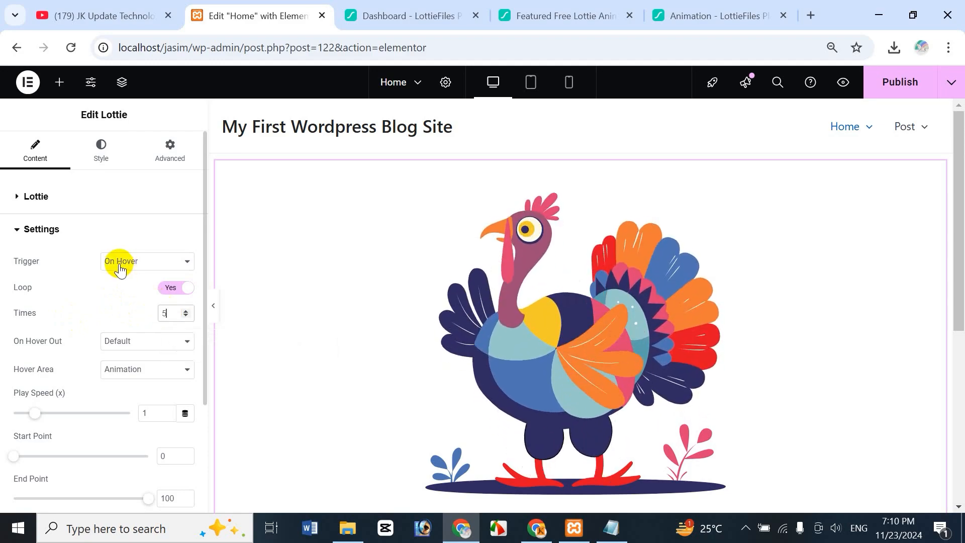
{"action": "left_click", "coordinate": [85, 294]}
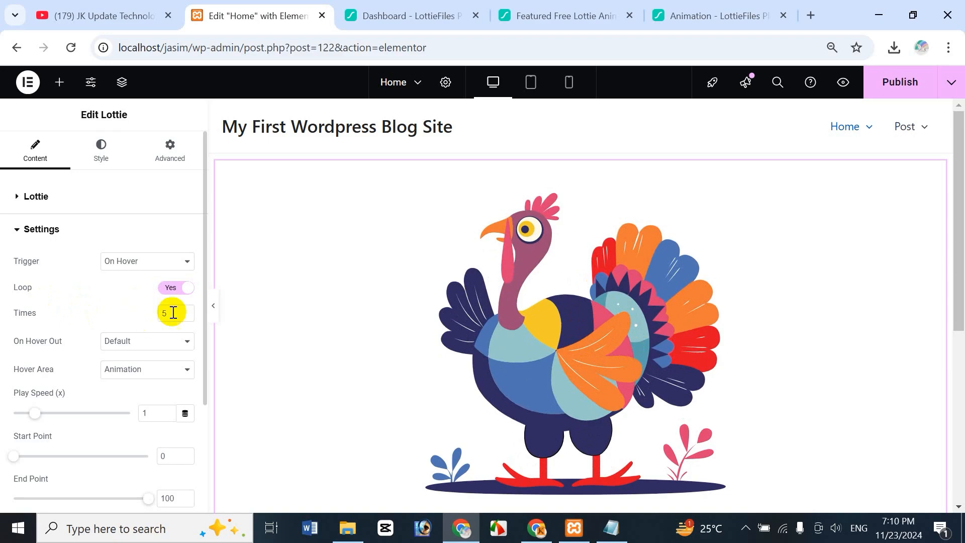
Step: Try the Reverse and Pause options for On Hover Out on the turkey animation and return it to Default
{"action": "left_click", "coordinate": [136, 344]}
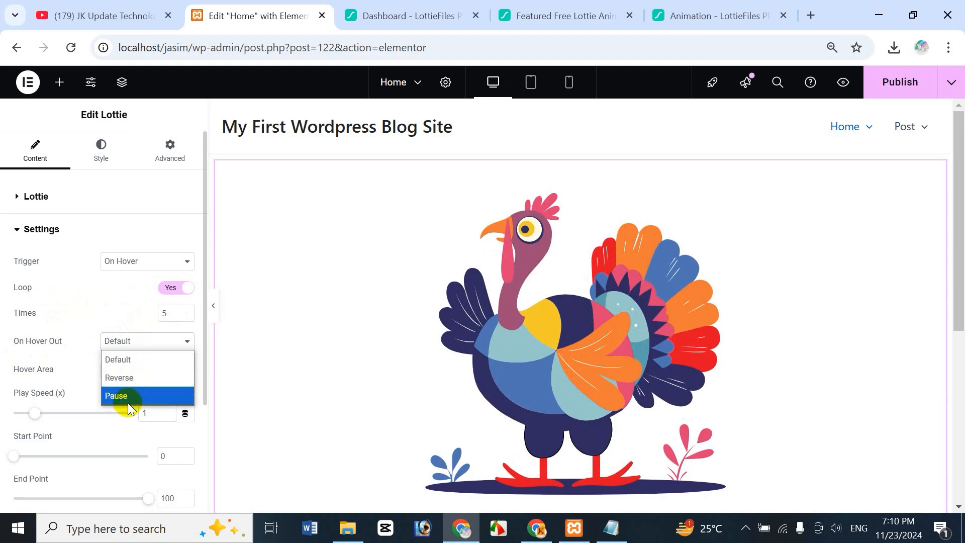
{"action": "left_click", "coordinate": [138, 378]}
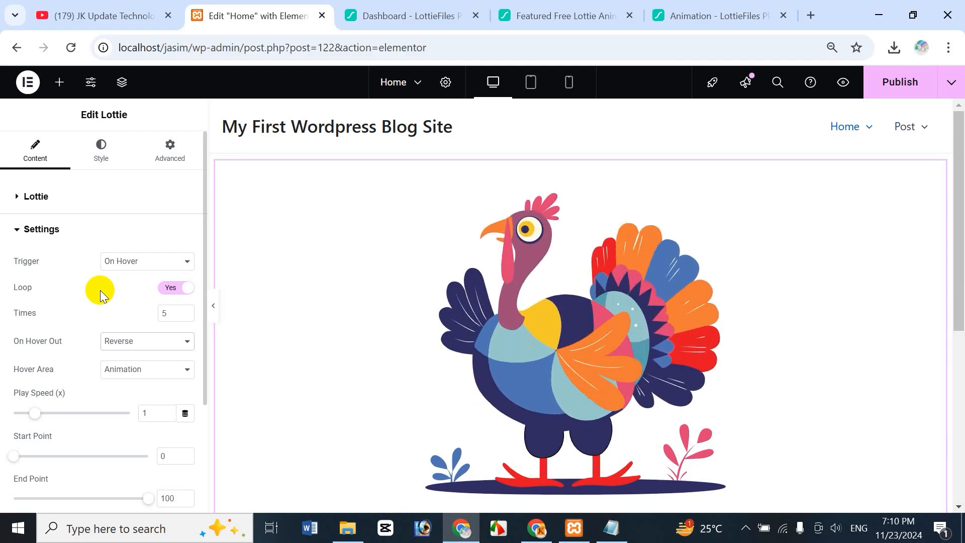
{"action": "left_click", "coordinate": [110, 337]}
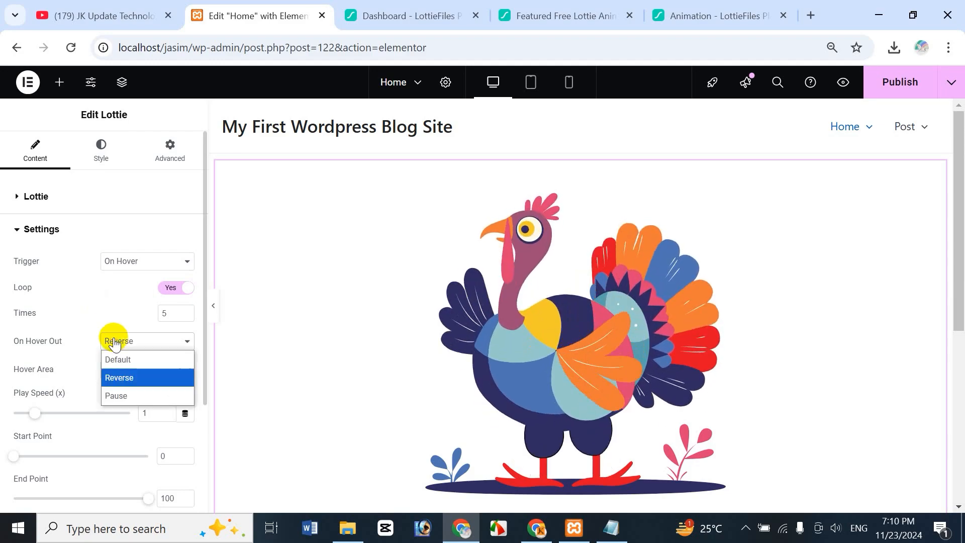
{"action": "left_click", "coordinate": [131, 395]}
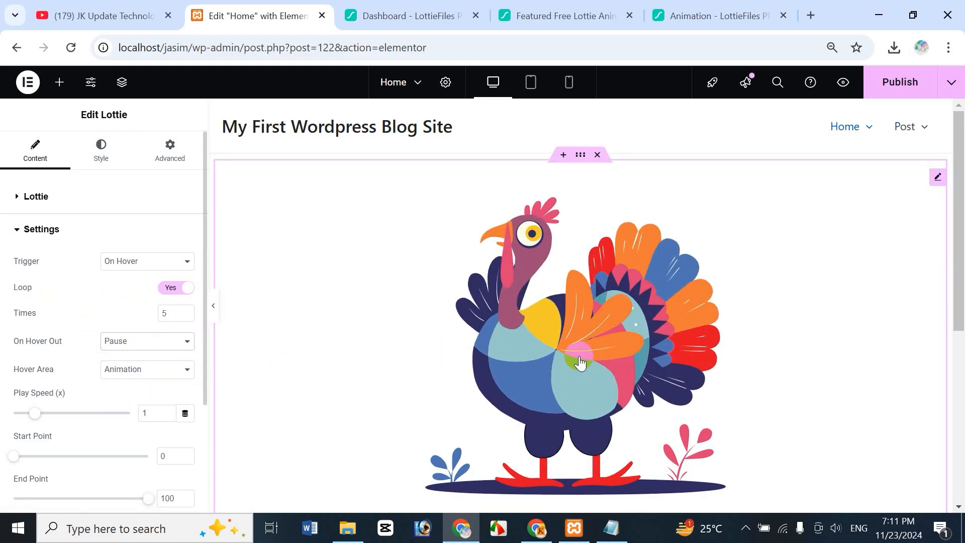
{"action": "left_click", "coordinate": [159, 346]}
{"action": "left_click", "coordinate": [142, 359]}
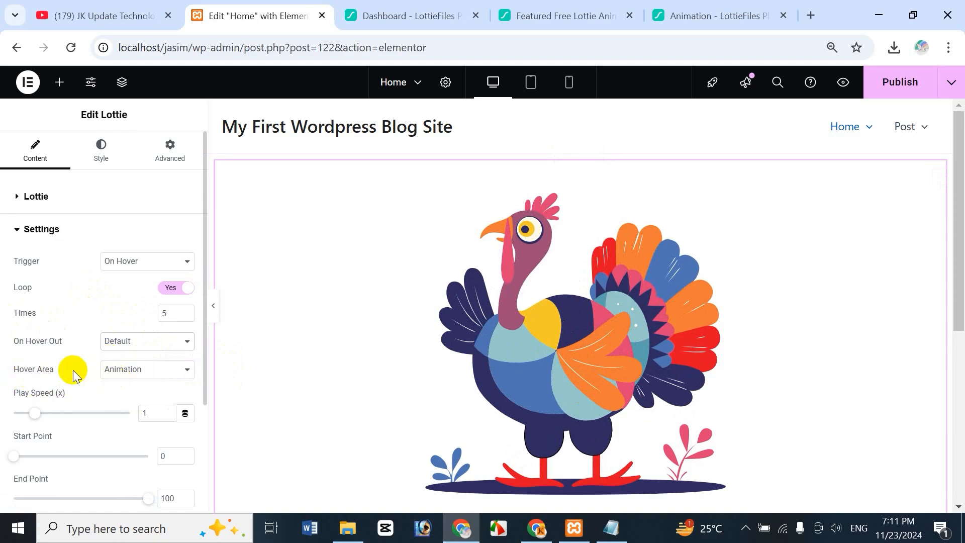
Step: Try the Column and Section options for the turkey animation's Hover Area and return it to Animation
{"action": "left_click", "coordinate": [138, 378]}
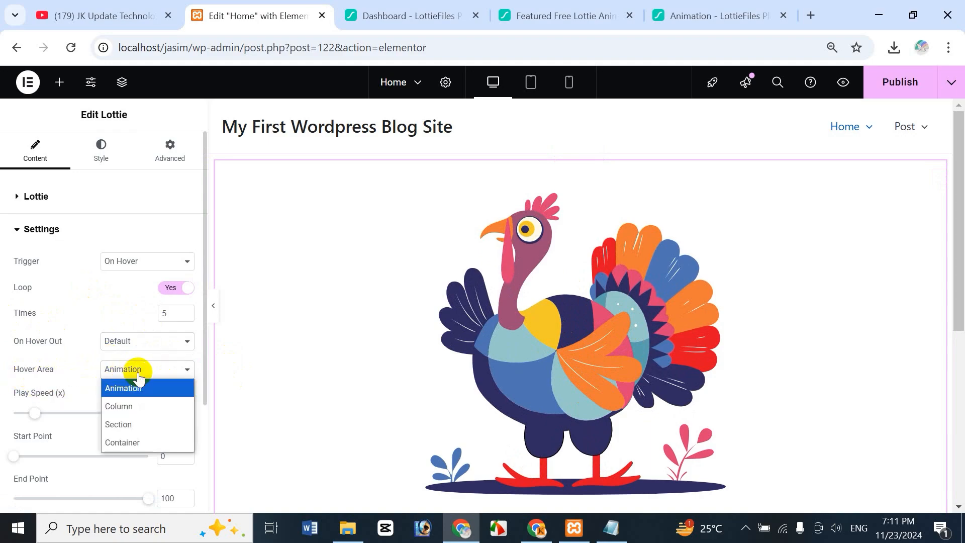
{"action": "left_click", "coordinate": [150, 407]}
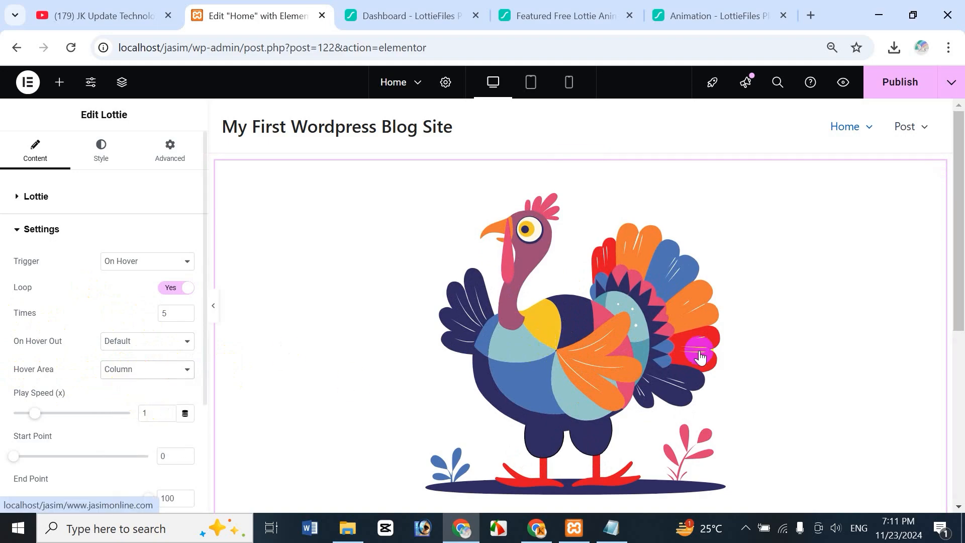
{"action": "left_click", "coordinate": [125, 374]}
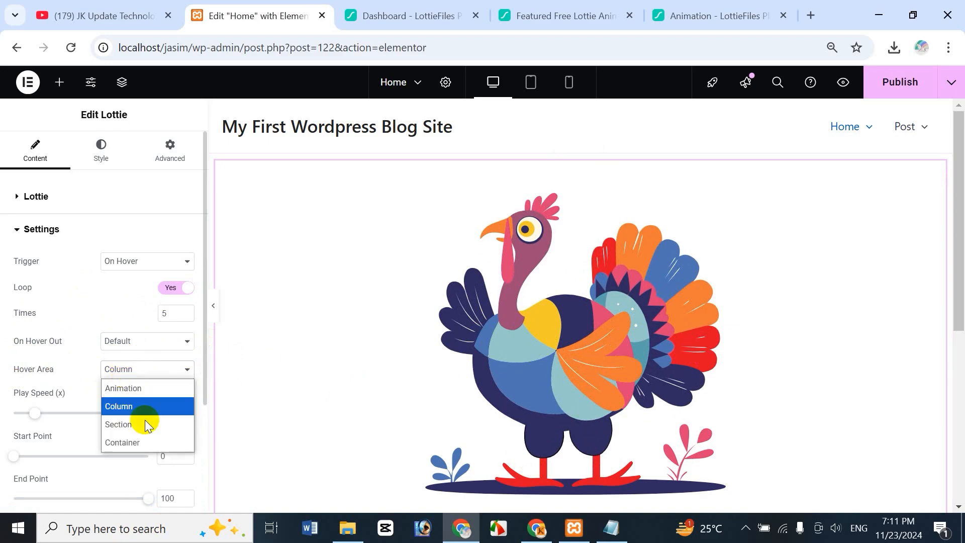
{"action": "left_click", "coordinate": [134, 424]}
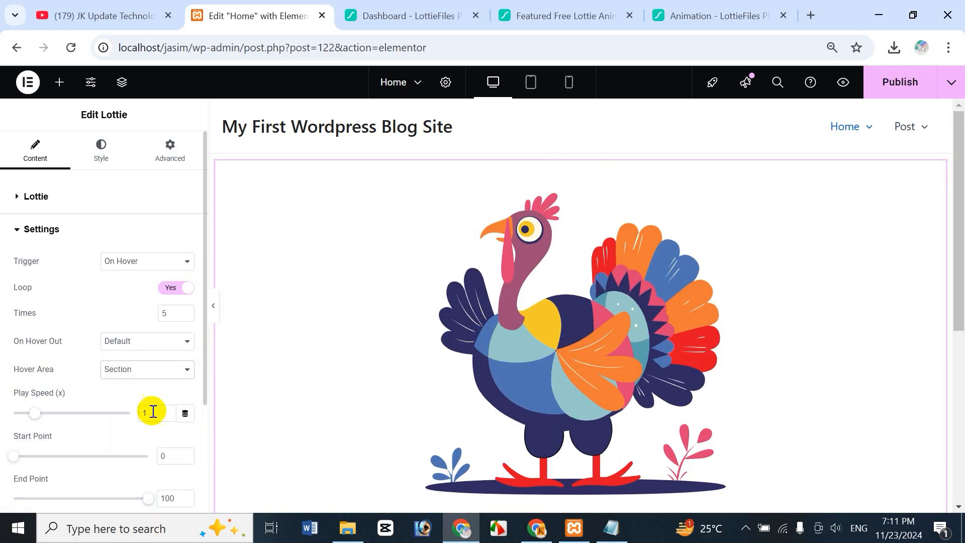
{"action": "left_click", "coordinate": [153, 376]}
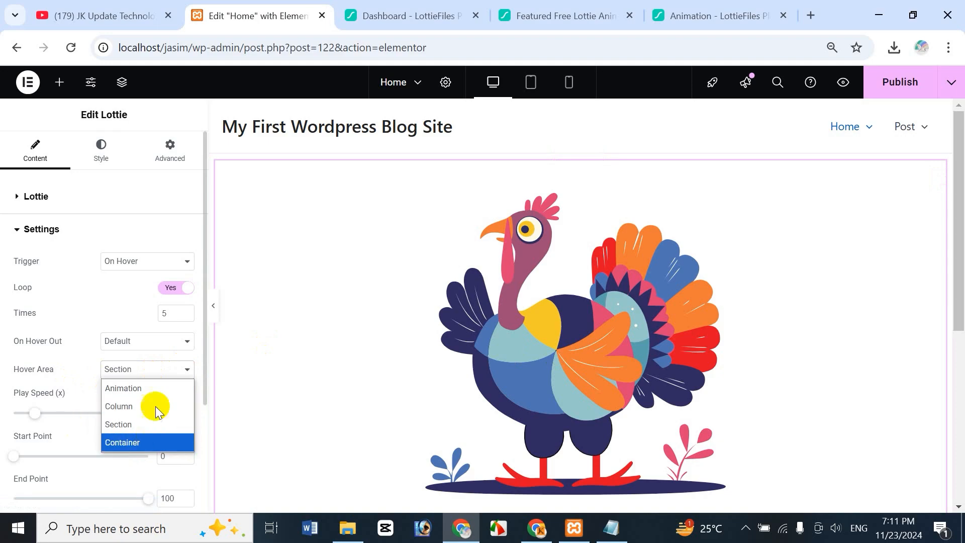
{"action": "left_click", "coordinate": [147, 390]}
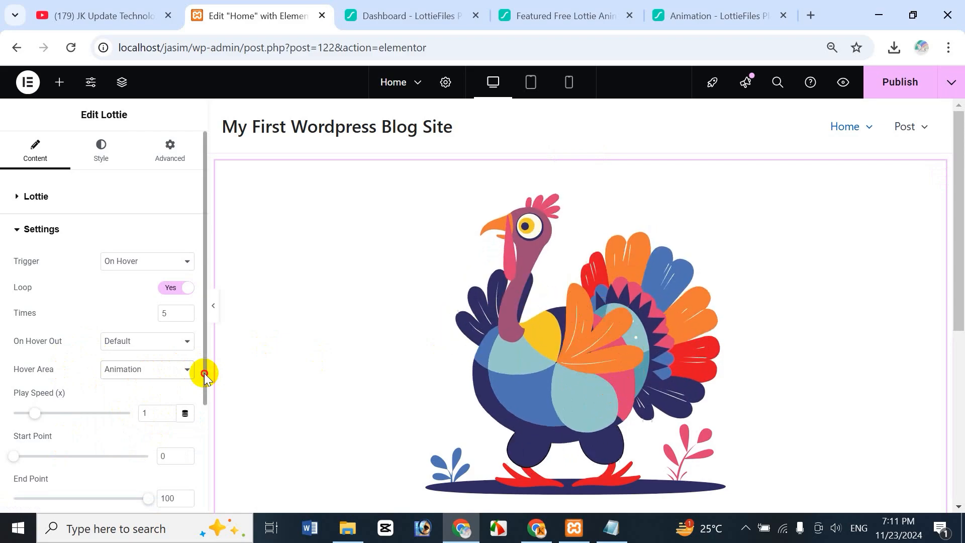
Step: Try a play speed of 3.8, clear the number of loop times, and set the play speed to 0.9
{"action": "left_click_drag", "start_coordinate": [204, 371], "coordinate": [201, 465]}
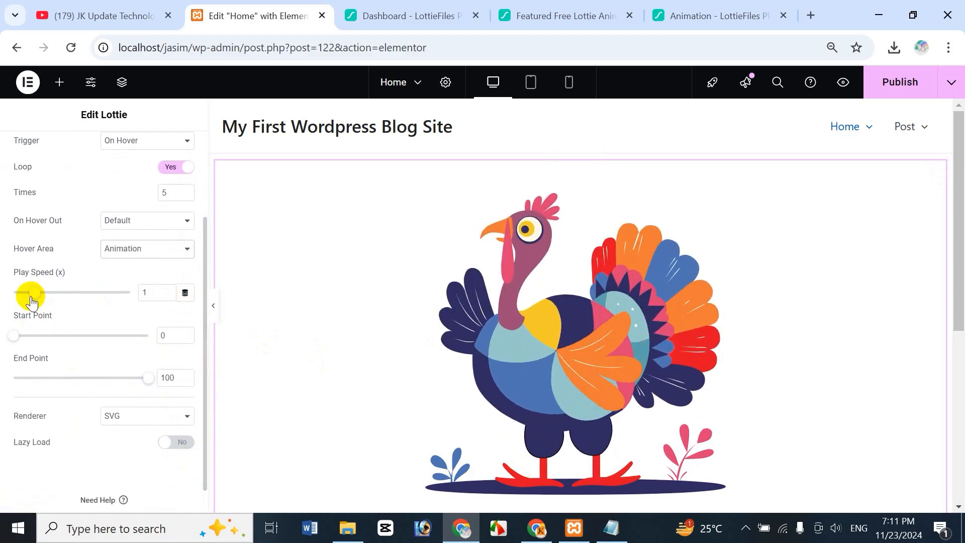
{"action": "left_click_drag", "start_coordinate": [39, 298], "coordinate": [97, 298]}
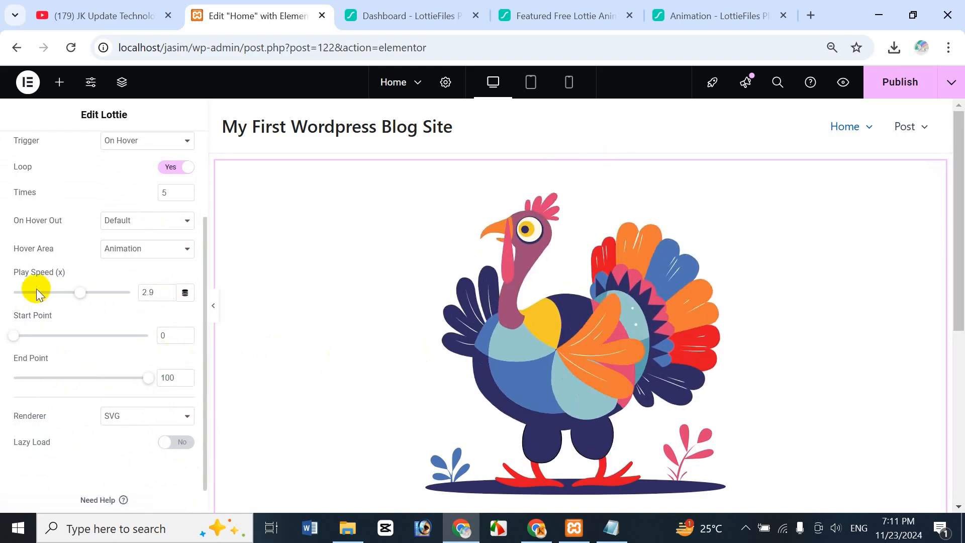
{"action": "double_click", "coordinate": [173, 197]}
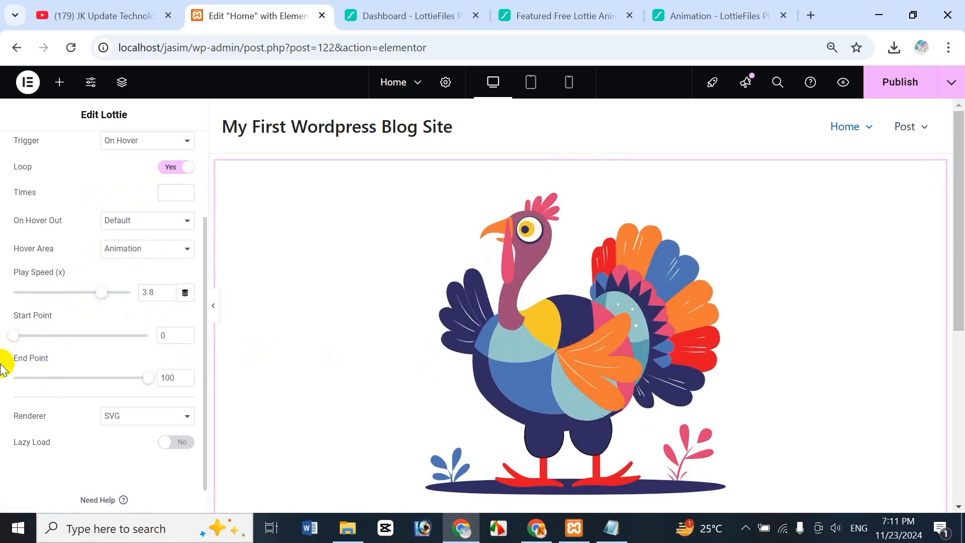
{"action": "left_click_drag", "start_coordinate": [100, 297], "coordinate": [31, 295]}
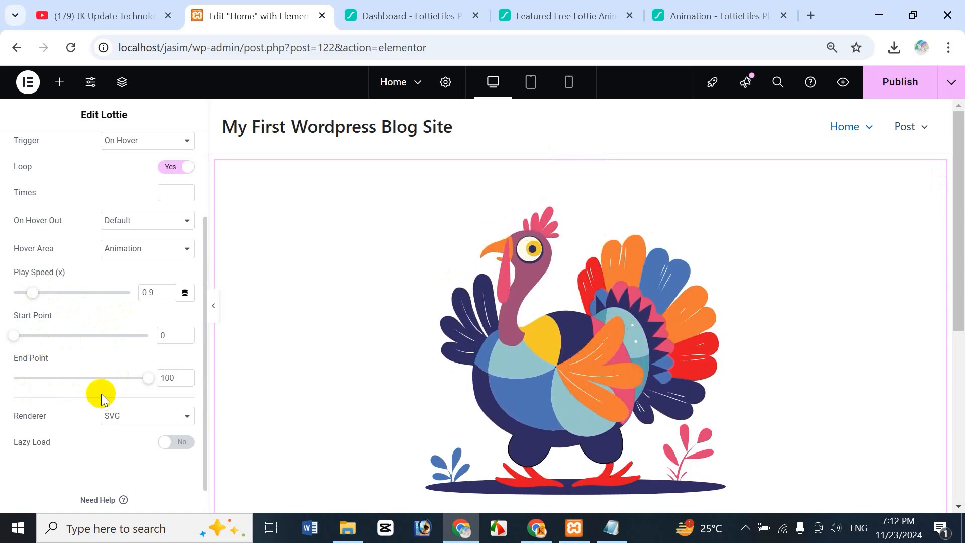
Step: Set the turkey animation's start point to 16 and its end point to 67
{"action": "left_click_drag", "start_coordinate": [15, 337], "coordinate": [59, 334]}
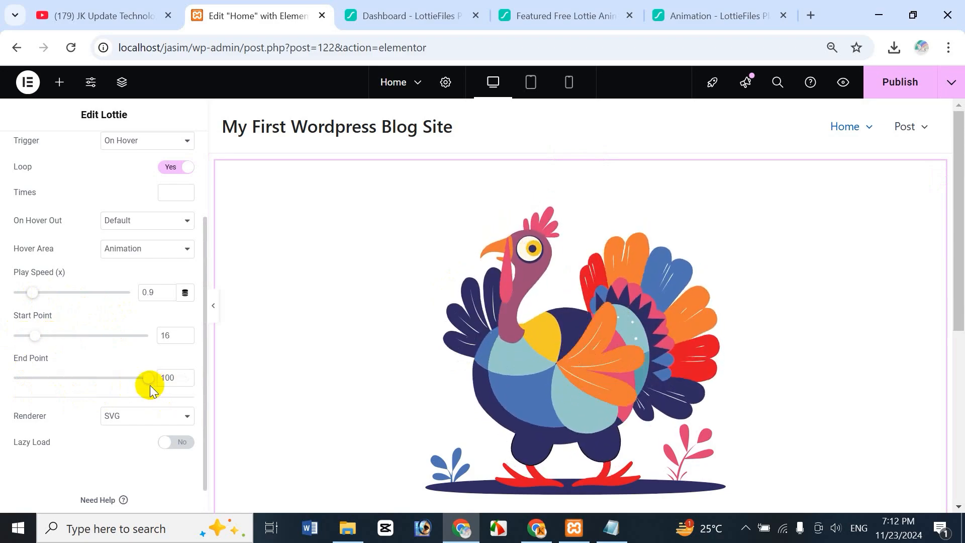
{"action": "left_click_drag", "start_coordinate": [150, 385], "coordinate": [102, 384]}
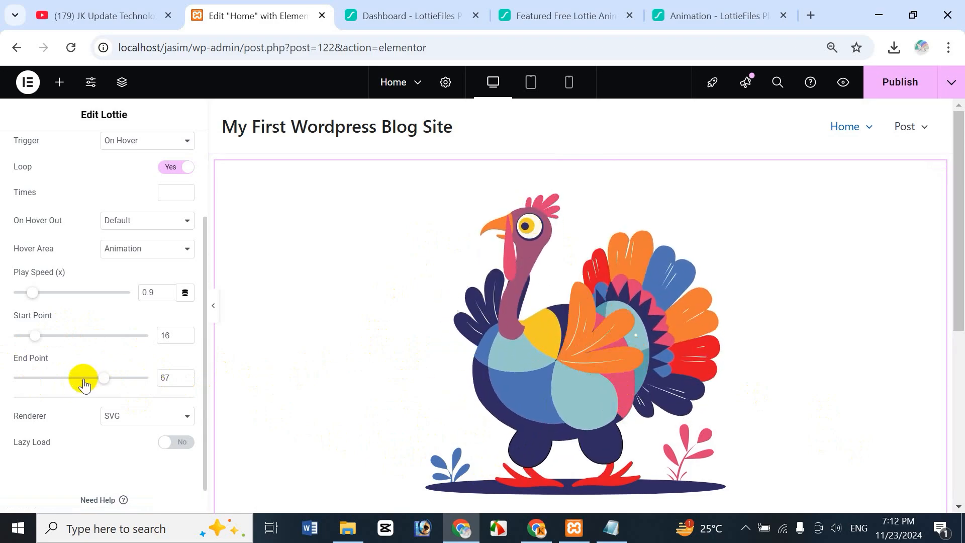
Step: Look through the Renderer options, keep SVG, and turn on Lazy Load for the animation
{"action": "left_click", "coordinate": [142, 417]}
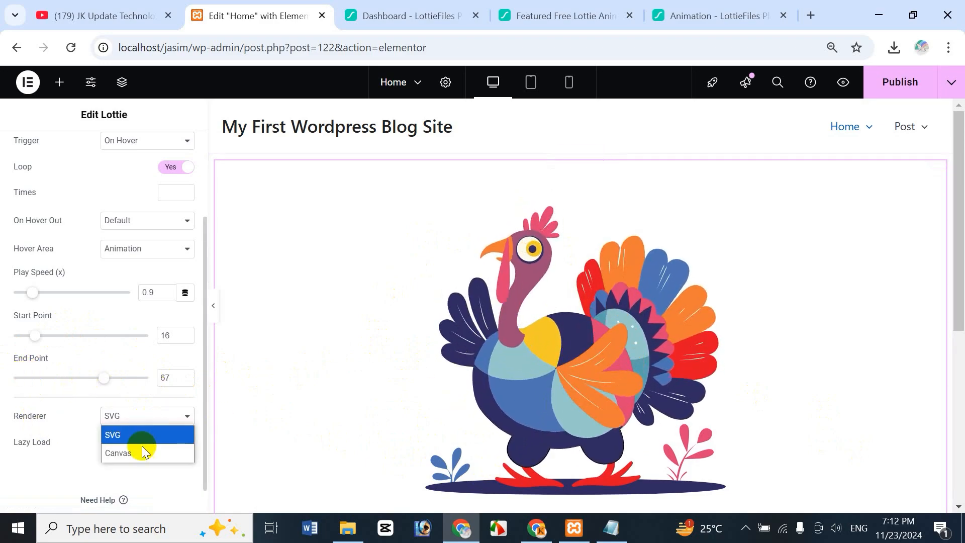
{"action": "left_click", "coordinate": [76, 417]}
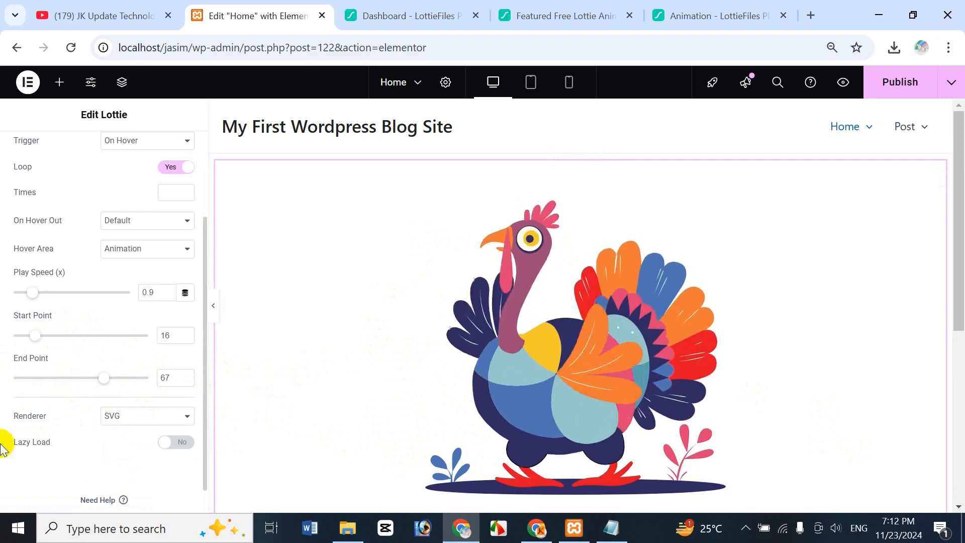
{"action": "left_click", "coordinate": [169, 444]}
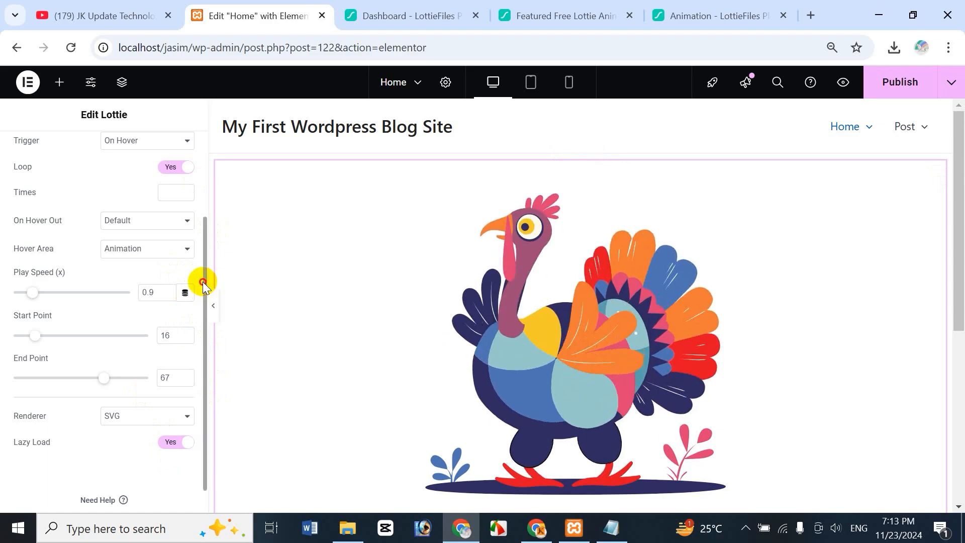
Step: Set the Lottie style width to 31% and the max width to 19%
{"action": "scroll", "coordinate": [201, 278], "scroll_direction": "up", "scroll_amount": 2}
{"action": "scroll", "coordinate": [22, 194], "scroll_direction": "up", "scroll_amount": 1}
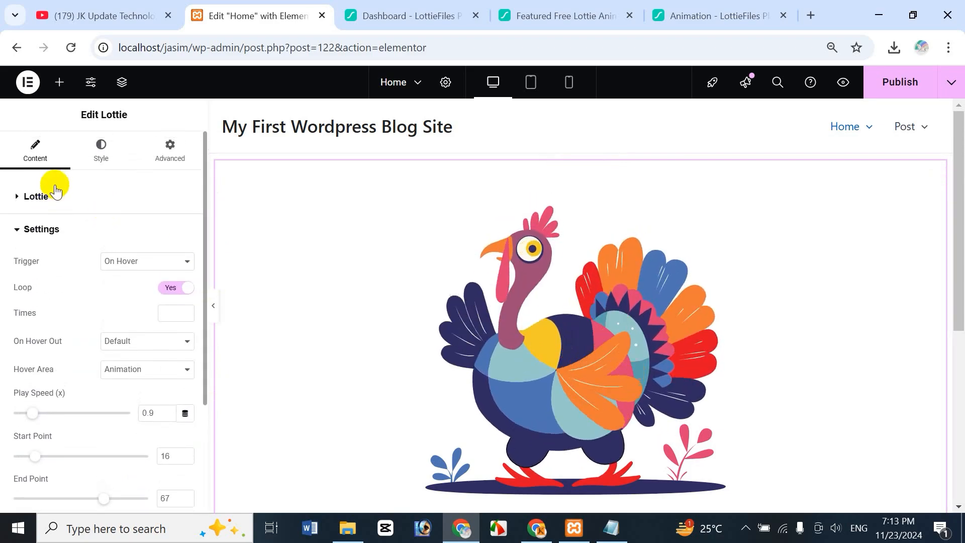
{"action": "scroll", "coordinate": [34, 428], "scroll_direction": "down", "scroll_amount": 3}
{"action": "scroll", "coordinate": [34, 445], "scroll_direction": "up", "scroll_amount": 4}
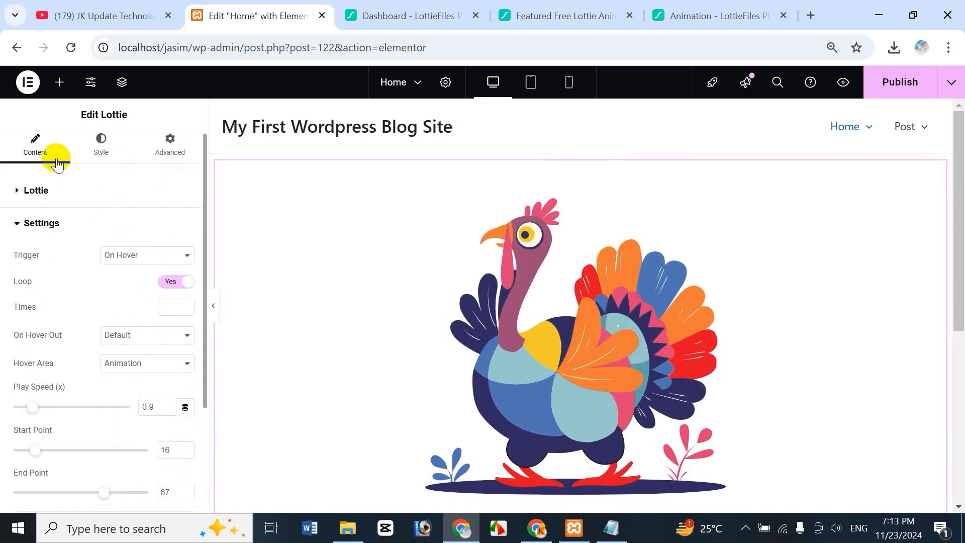
{"action": "left_click", "coordinate": [91, 155]}
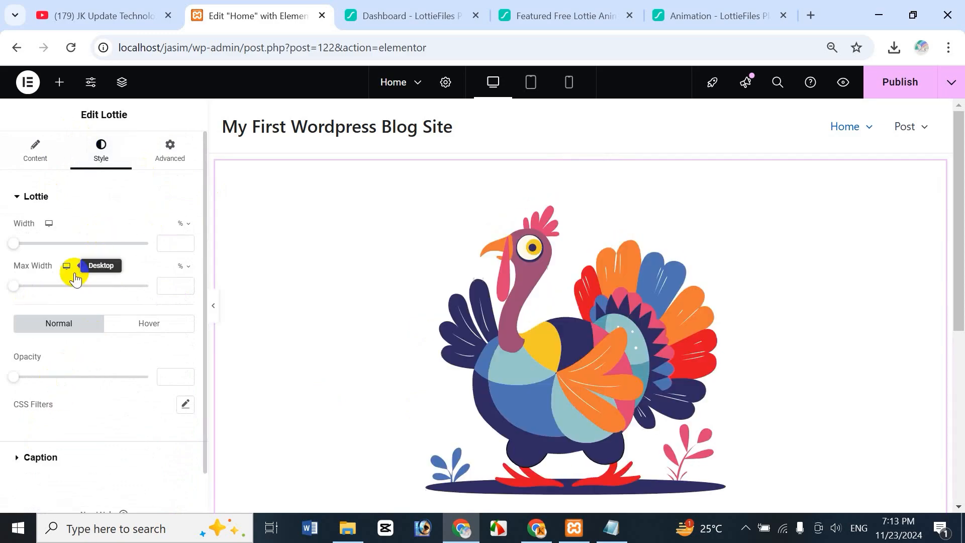
{"action": "left_click_drag", "start_coordinate": [15, 247], "coordinate": [56, 252]}
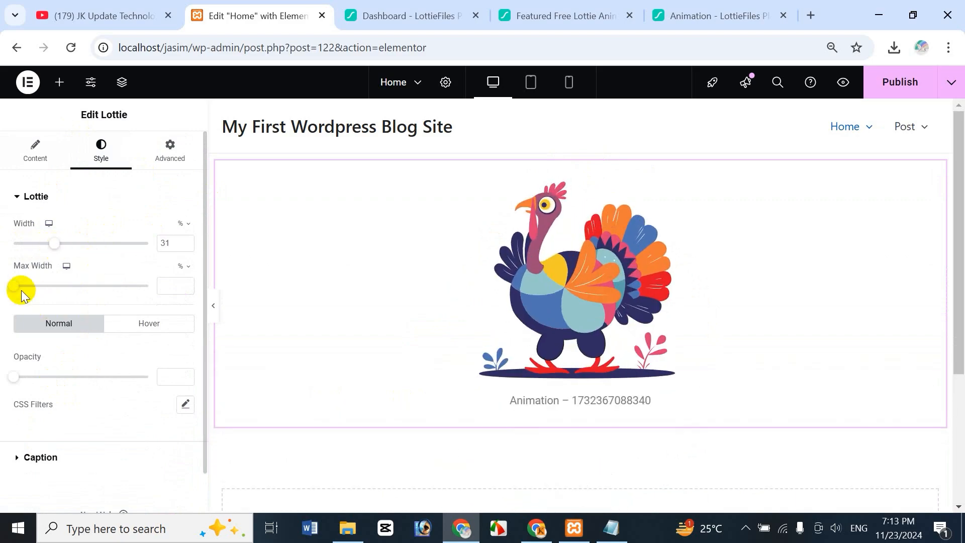
{"action": "mouse_move", "coordinate": [22, 285]}
{"action": "left_mouse_down"}
{"action": "mouse_move", "coordinate": [45, 283]}
{"action": "mouse_move", "coordinate": [37, 285]}
{"action": "left_mouse_up"}
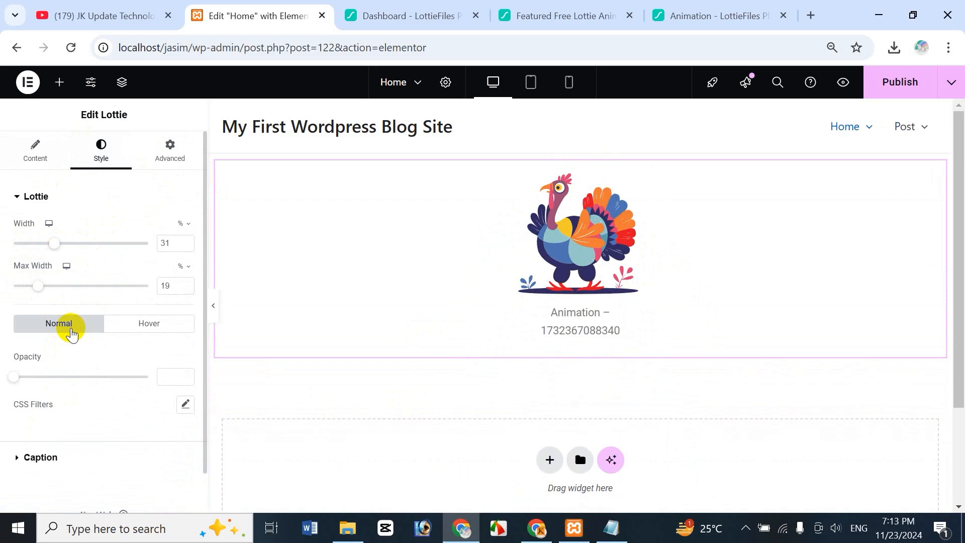
Step: Set the Lottie opacity to 0.72 for the normal state and 0.75 for the hover state
{"action": "left_click_drag", "start_coordinate": [17, 378], "coordinate": [32, 376]}
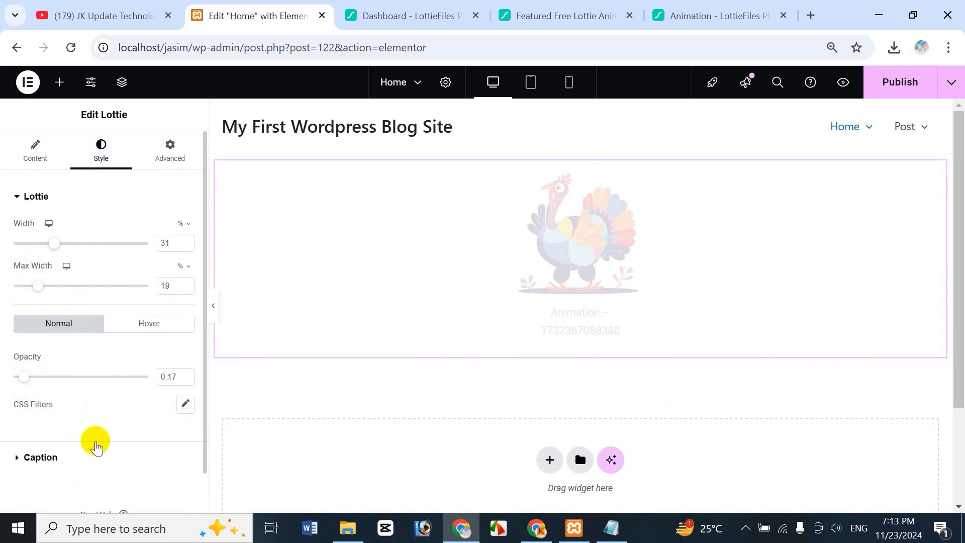
{"action": "left_click_drag", "start_coordinate": [27, 385], "coordinate": [111, 387]}
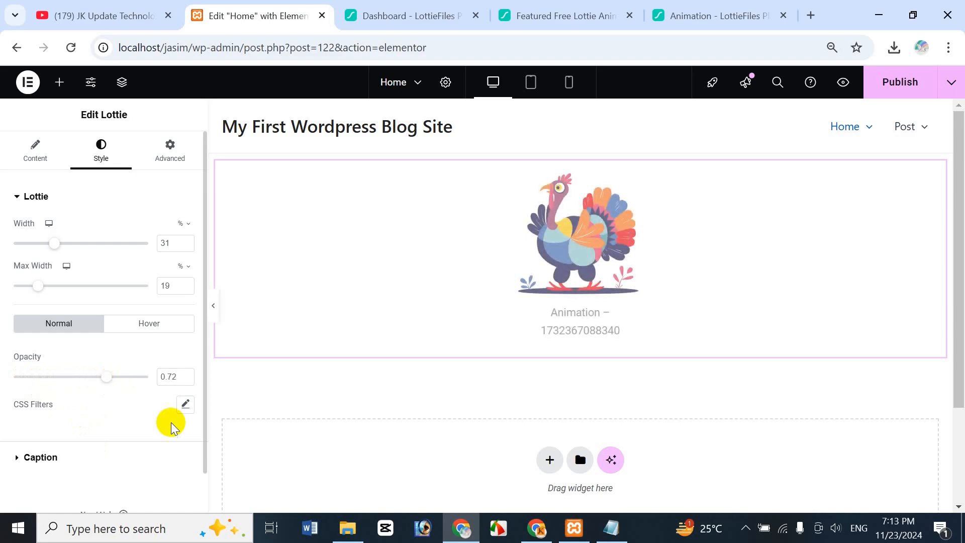
{"action": "left_click", "coordinate": [151, 328]}
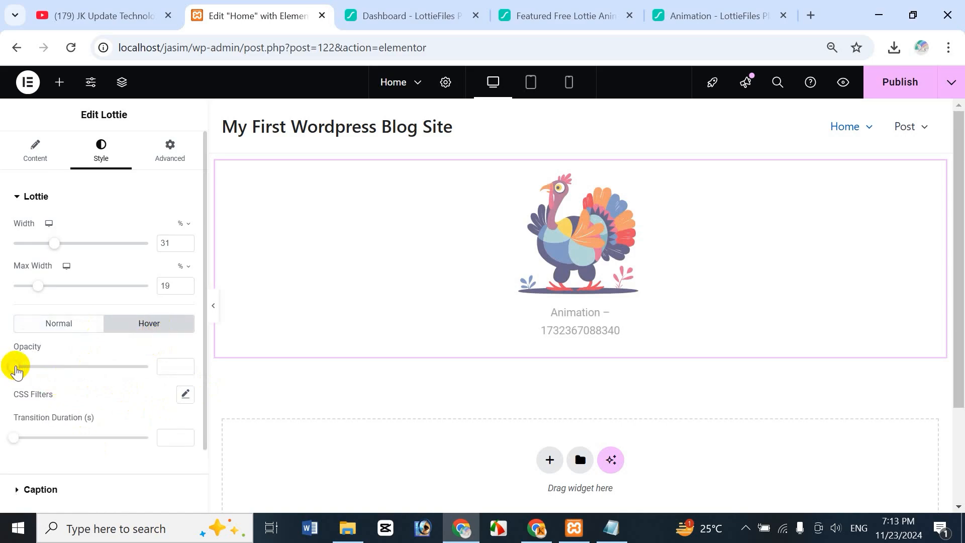
{"action": "left_click_drag", "start_coordinate": [17, 373], "coordinate": [61, 373]}
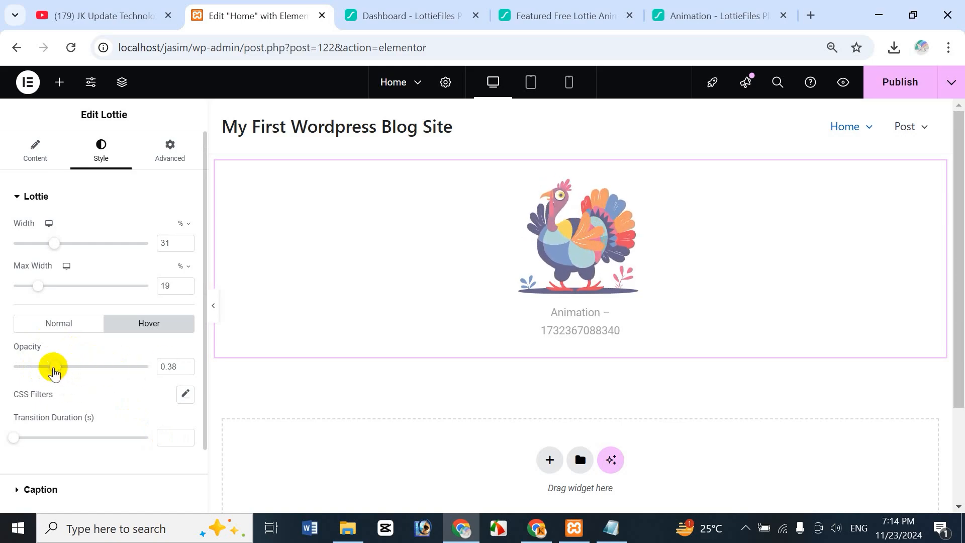
{"action": "left_click_drag", "start_coordinate": [54, 366], "coordinate": [7, 374]}
Step: Set the normal state's opacity to 0.27 and its CSS blur filter to 4.9
{"action": "left_click", "coordinate": [67, 323]}
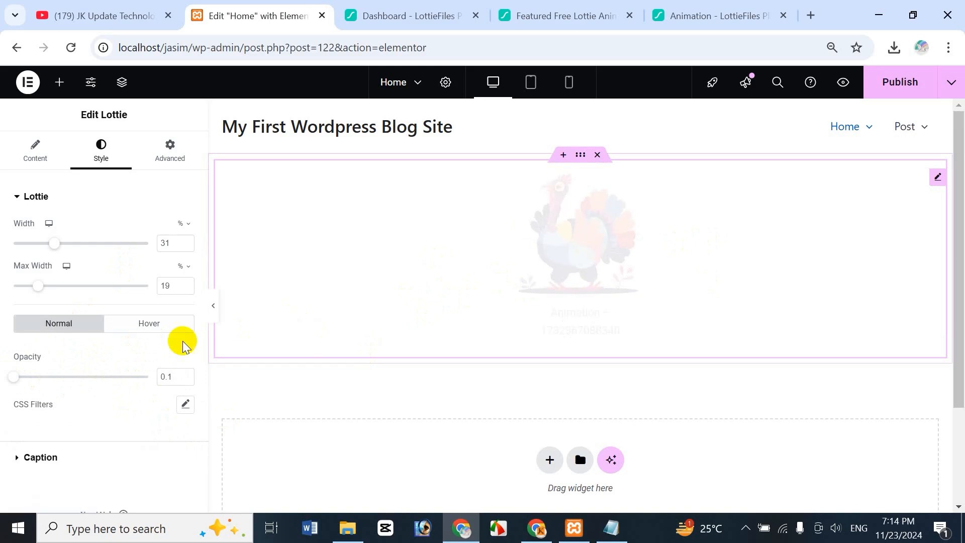
{"action": "left_click_drag", "start_coordinate": [17, 381], "coordinate": [40, 376]}
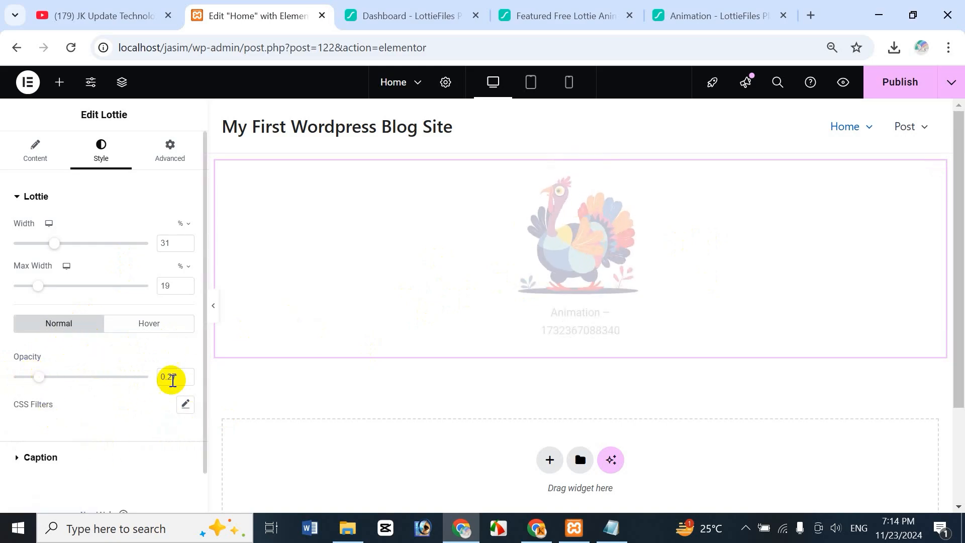
{"action": "left_click", "coordinate": [185, 405]}
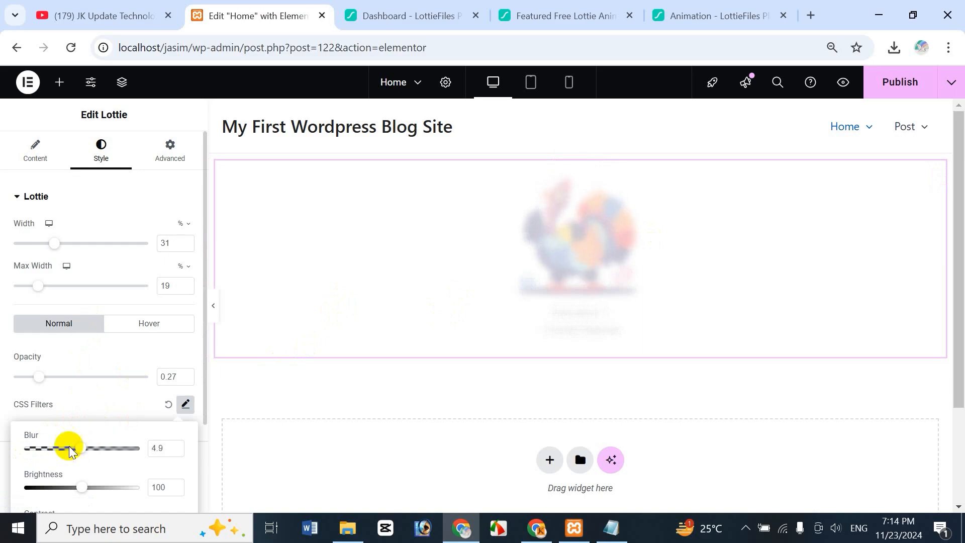
Step: Set the hover state's CSS blur filter to 8.3 and its transition duration to 0 seconds
{"action": "left_click", "coordinate": [149, 324]}
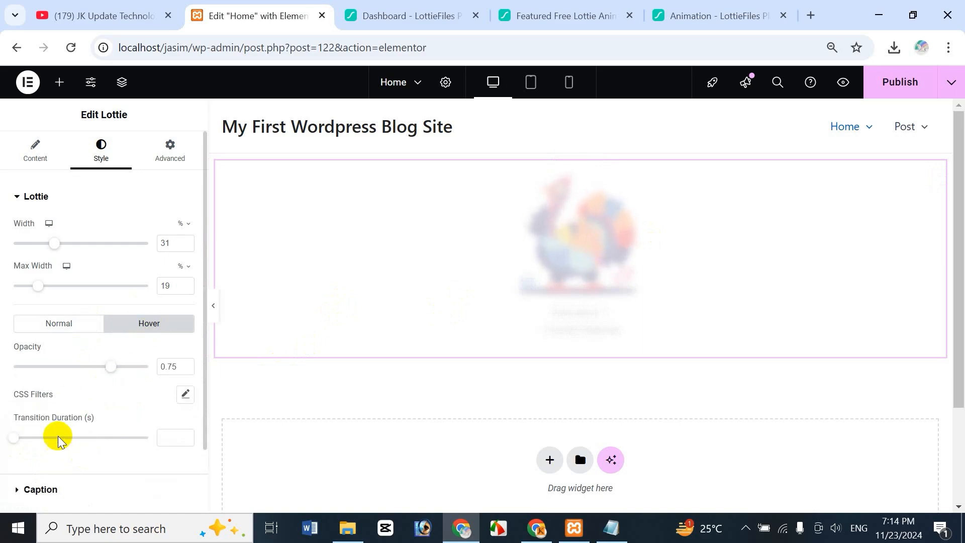
{"action": "left_click", "coordinate": [186, 395]}
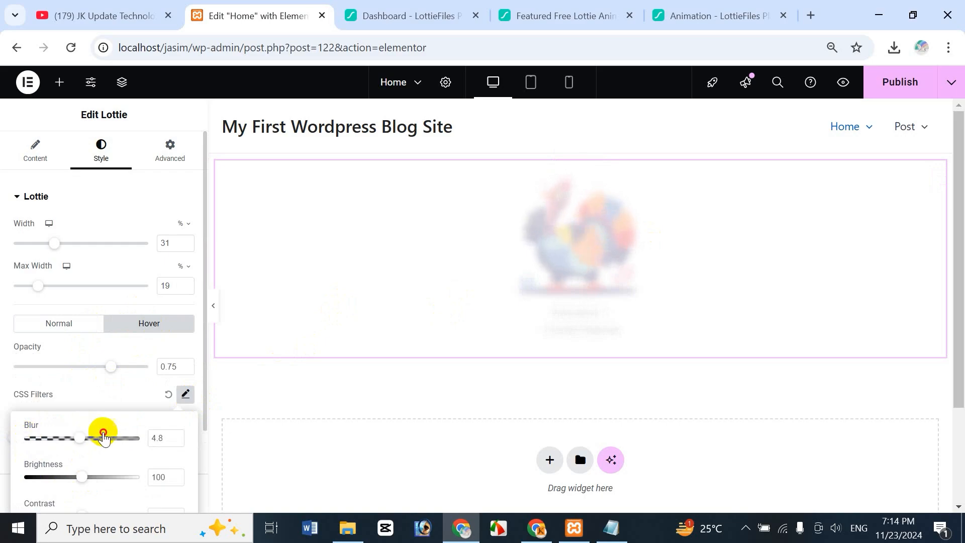
{"action": "left_click_drag", "start_coordinate": [104, 437], "coordinate": [119, 438]}
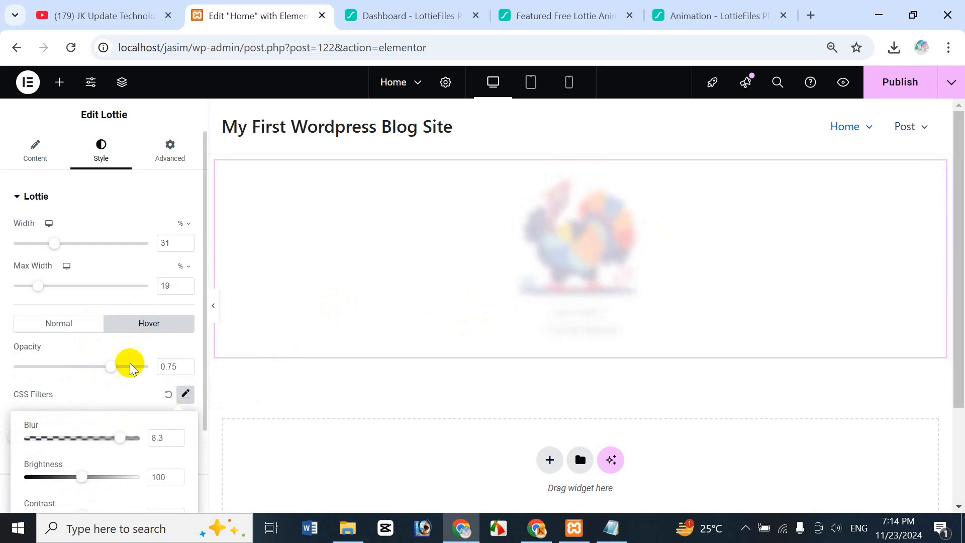
{"action": "left_click", "coordinate": [90, 349]}
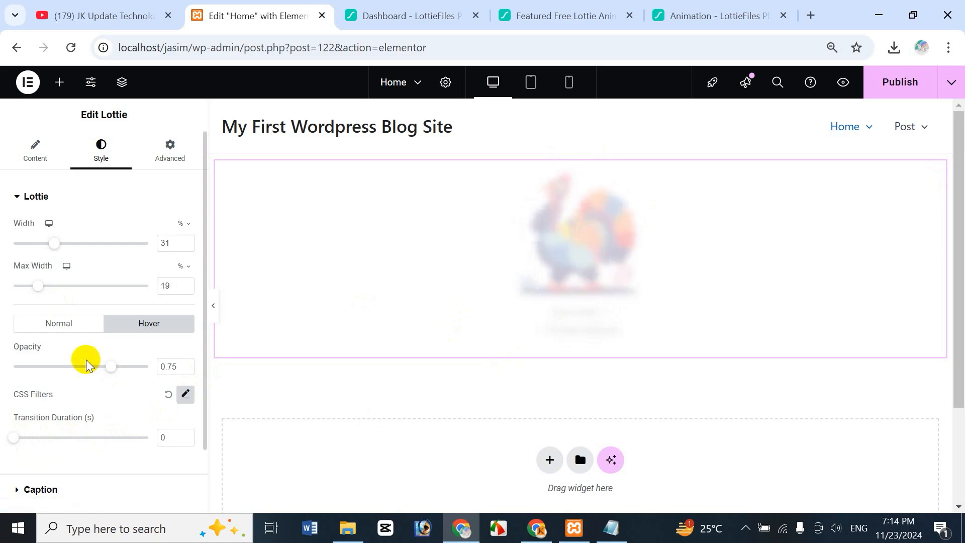
Step: Review the caption style options for alignment, text color, typography and spacing, and return to the Lottie style settings
{"action": "left_click", "coordinate": [15, 490]}
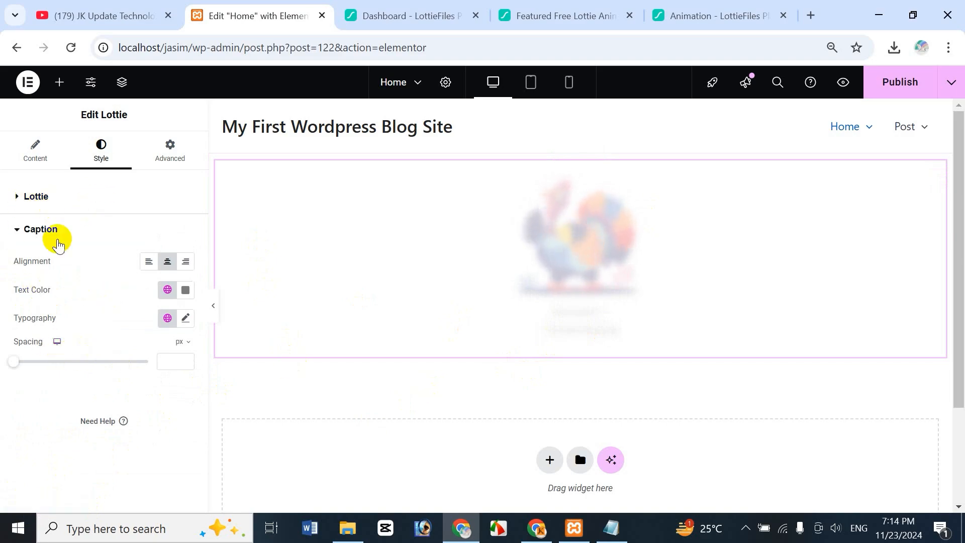
{"action": "left_click", "coordinate": [12, 209]}
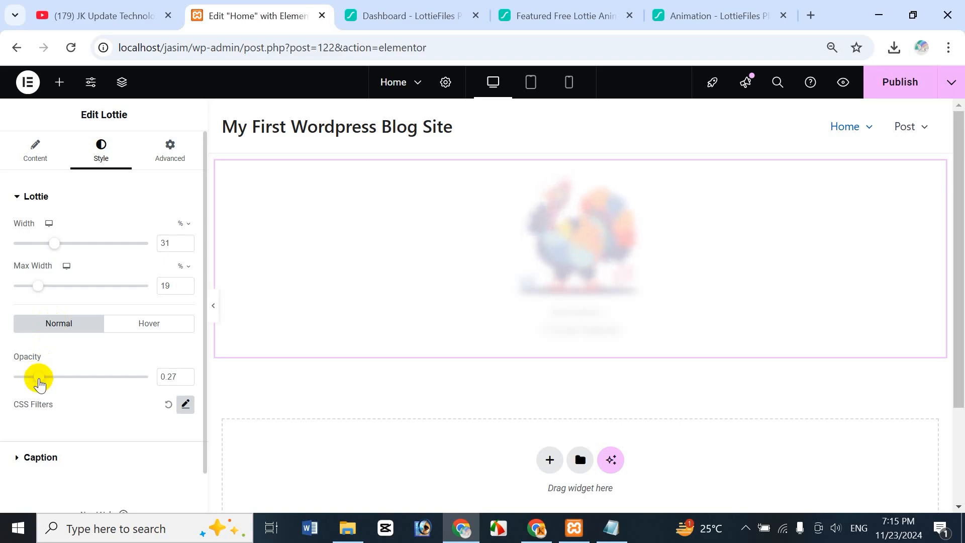
Step: Set the Lottie's normal state opacity to 1 and reduce its CSS blur filter to 0
{"action": "left_click_drag", "start_coordinate": [40, 385], "coordinate": [155, 370]}
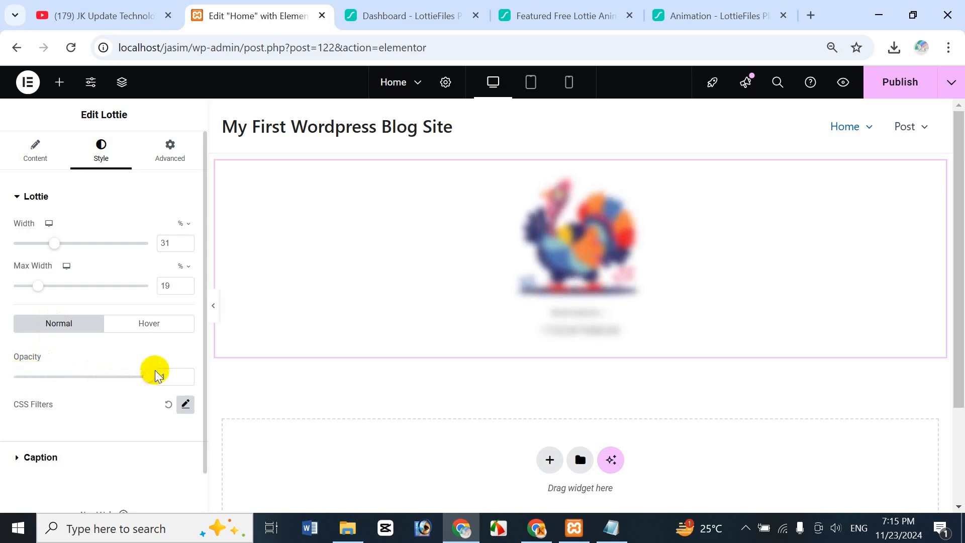
{"action": "left_click", "coordinate": [159, 322]}
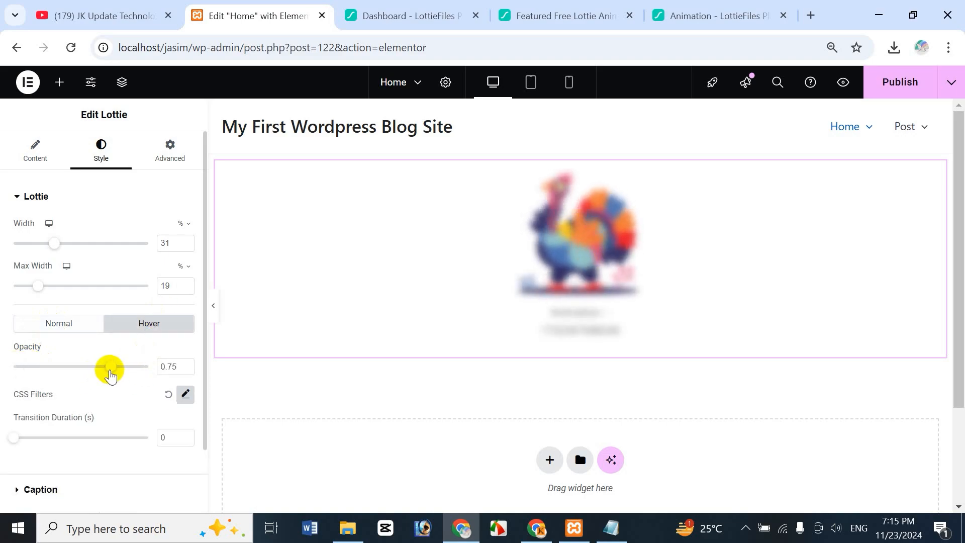
{"action": "left_click", "coordinate": [73, 325]}
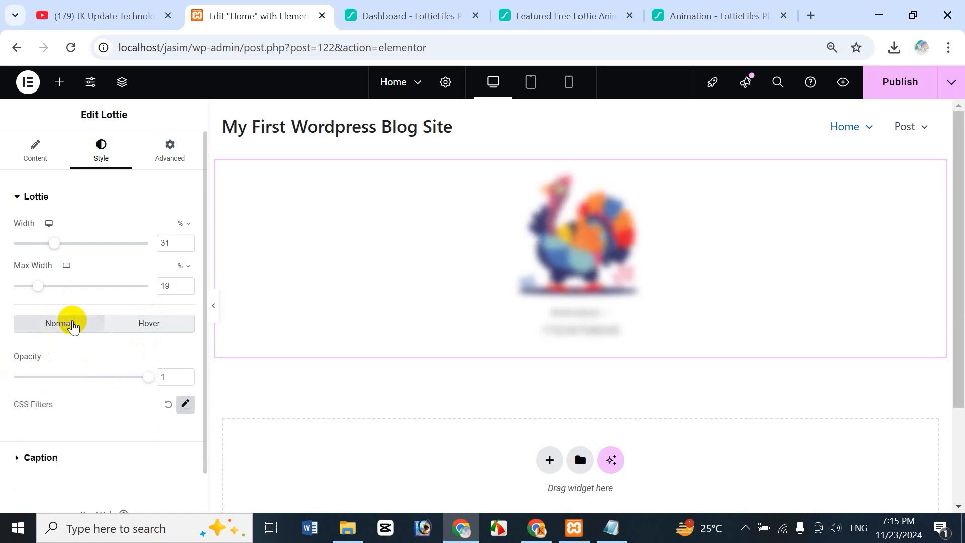
{"action": "left_click", "coordinate": [184, 408]}
{"action": "left_click_drag", "start_coordinate": [15, 444], "coordinate": [9, 442]}
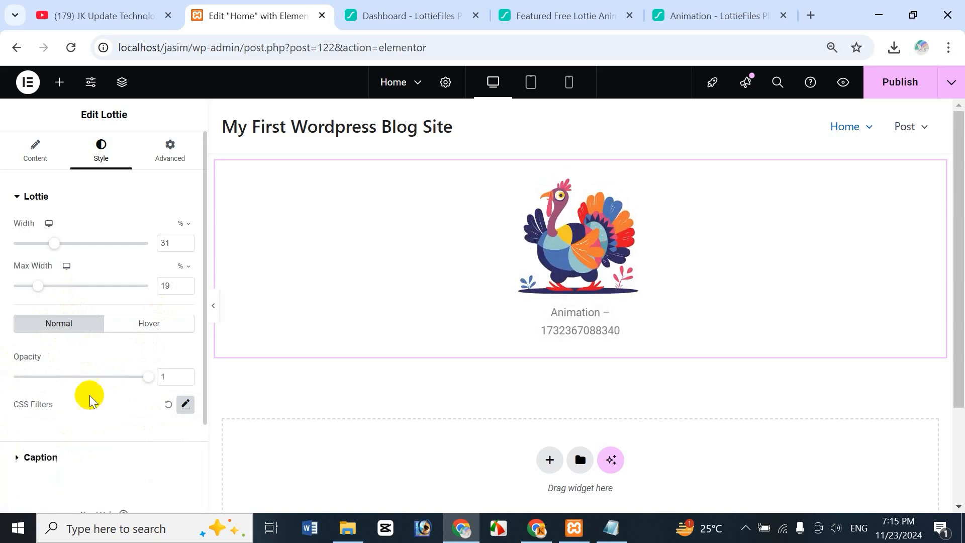
Step: Set the Lottie caption's text color to dark red #A02626
{"action": "left_click", "coordinate": [13, 457]}
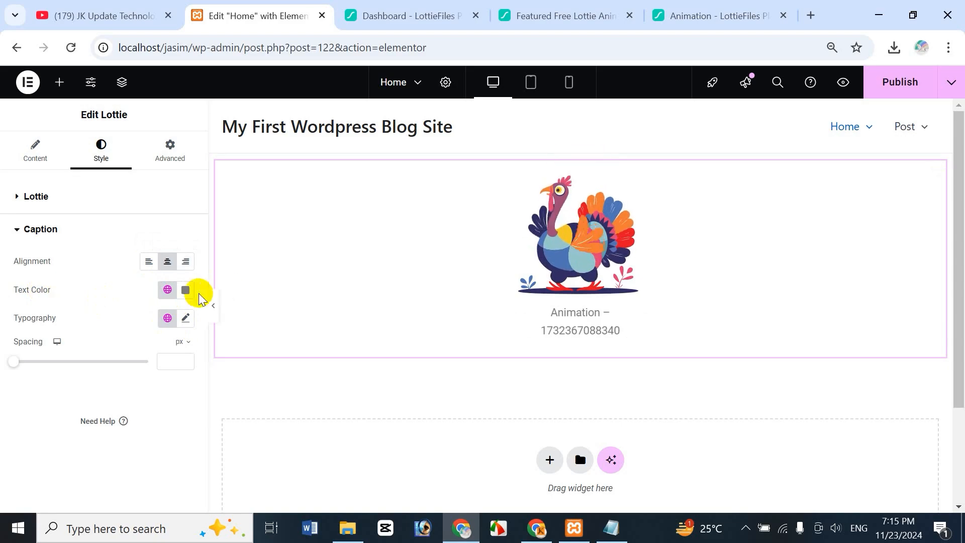
{"action": "left_click", "coordinate": [186, 290]}
{"action": "left_click", "coordinate": [225, 381]}
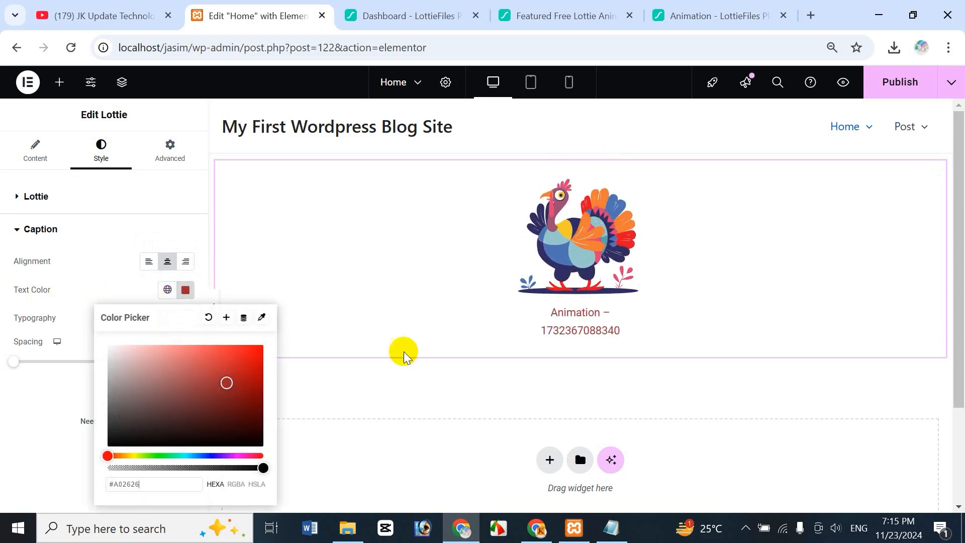
{"action": "left_click", "coordinate": [95, 273]}
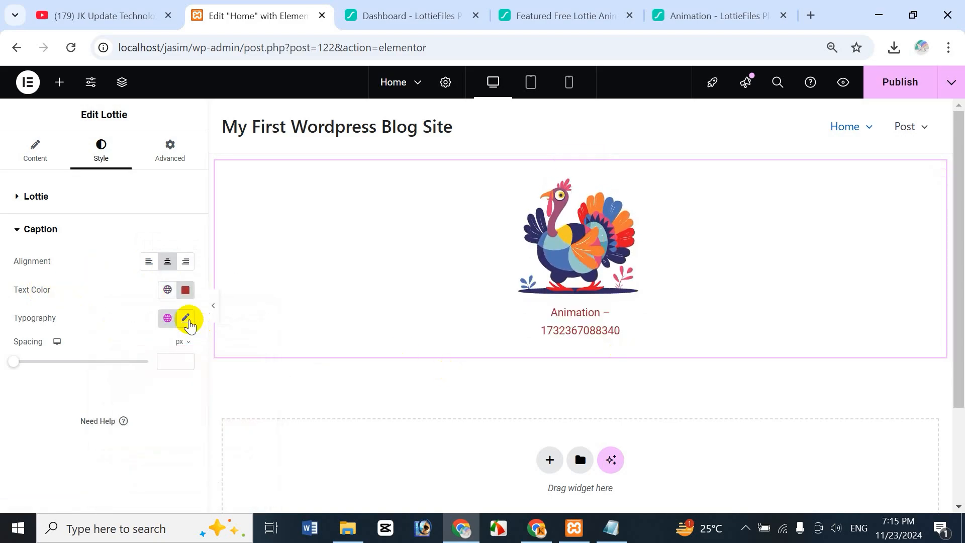
Step: Set the caption's typography size to 27 px and its spacing to 19 px
{"action": "left_click", "coordinate": [186, 319]}
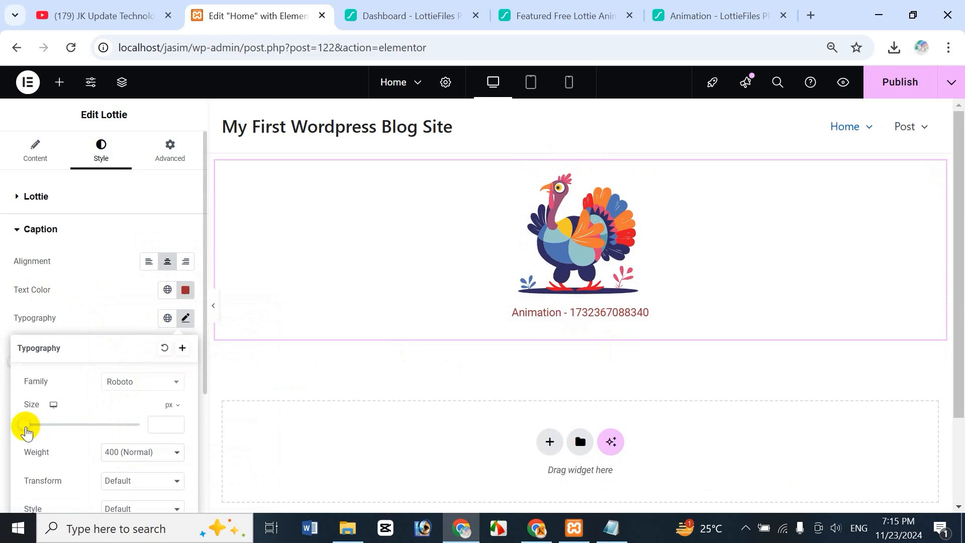
{"action": "mouse_move", "coordinate": [26, 431]}
{"action": "left_mouse_down"}
{"action": "mouse_move", "coordinate": [59, 426]}
{"action": "mouse_move", "coordinate": [41, 438]}
{"action": "left_mouse_up"}
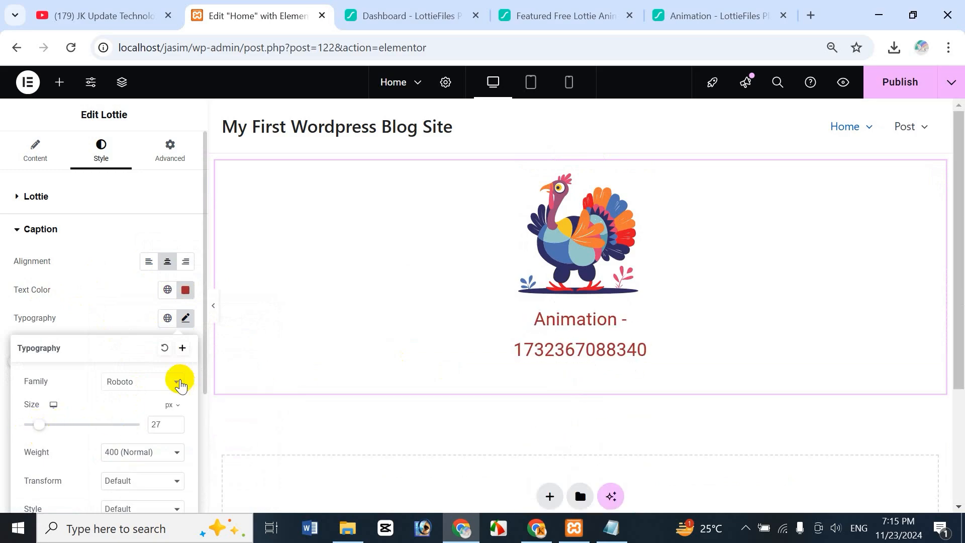
{"action": "left_click", "coordinate": [99, 322]}
{"action": "left_click_drag", "start_coordinate": [21, 362], "coordinate": [45, 384]}
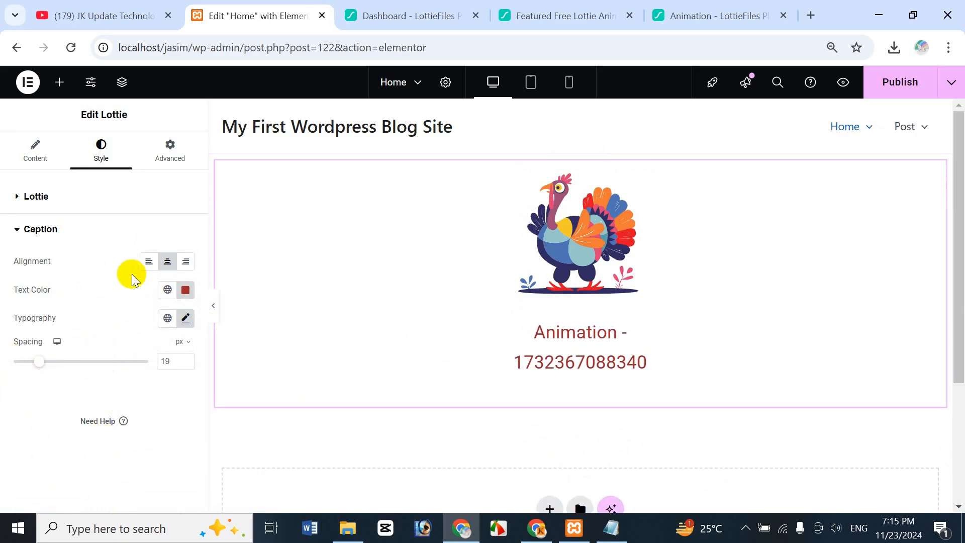
Step: Return to the Lottie content settings, publish the Home page and open its live version
{"action": "left_click", "coordinate": [40, 164]}
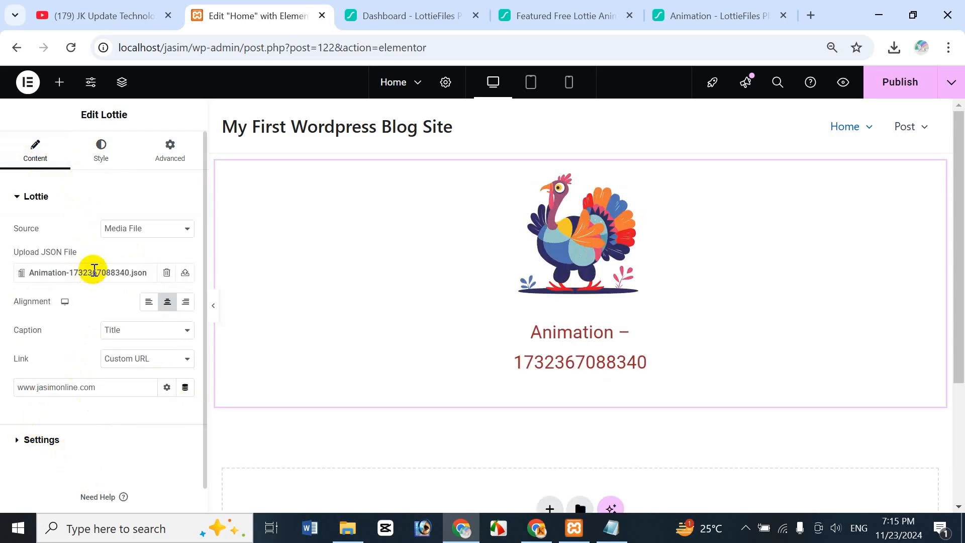
{"action": "left_click", "coordinate": [116, 149]}
{"action": "left_click", "coordinate": [50, 150]}
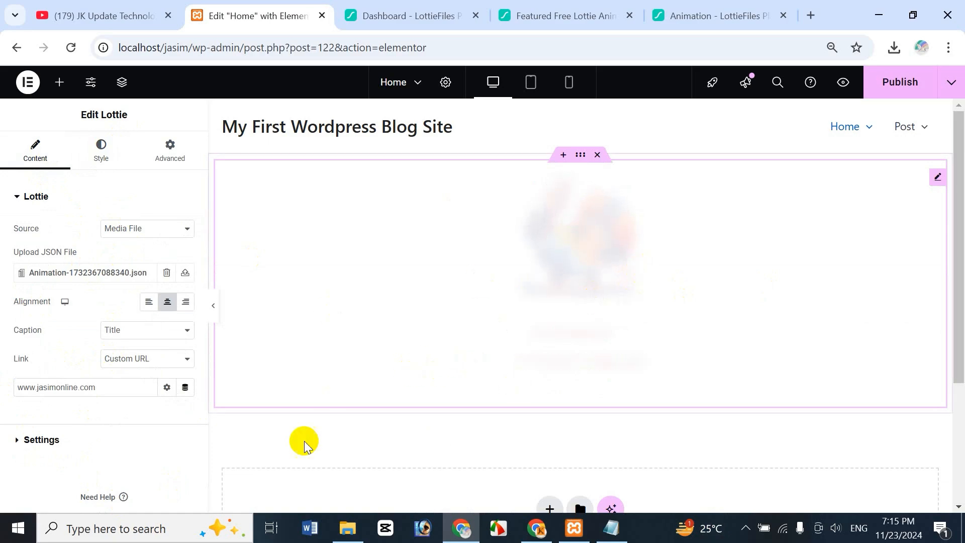
{"action": "left_click", "coordinate": [913, 89]}
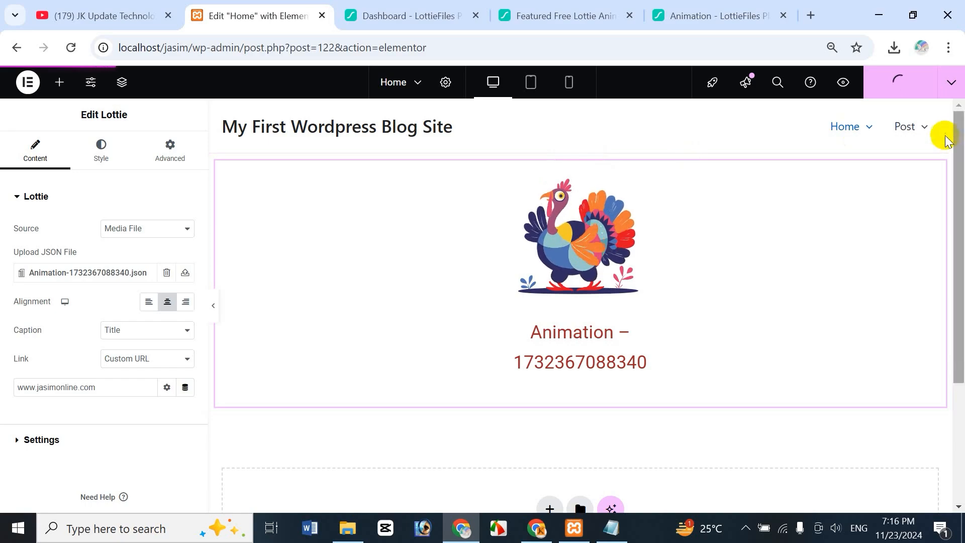
{"action": "left_click", "coordinate": [952, 86]}
{"action": "left_click", "coordinate": [912, 185]}
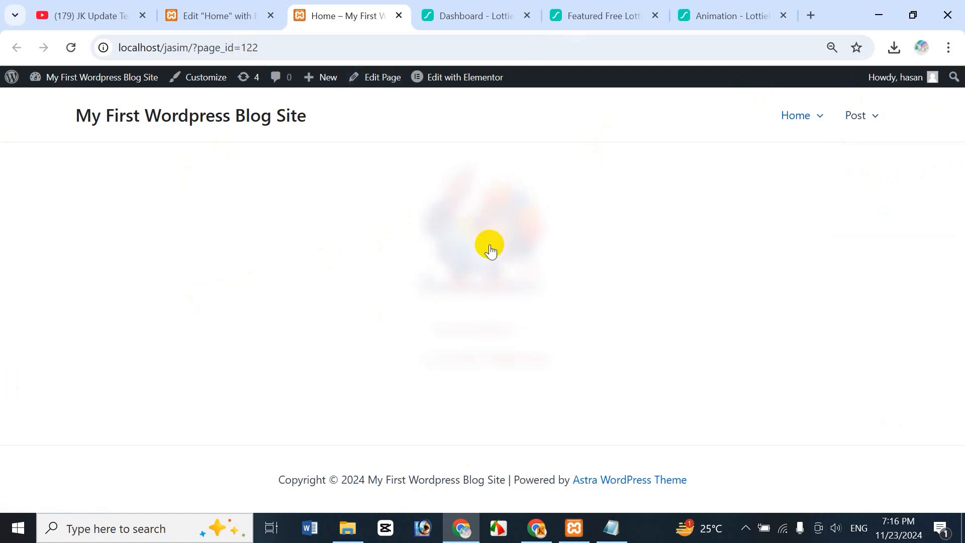
Step: Test the turkey animation's link on the live page, close the linked site and return to the Elementor editor
{"action": "left_click", "coordinate": [475, 218]}
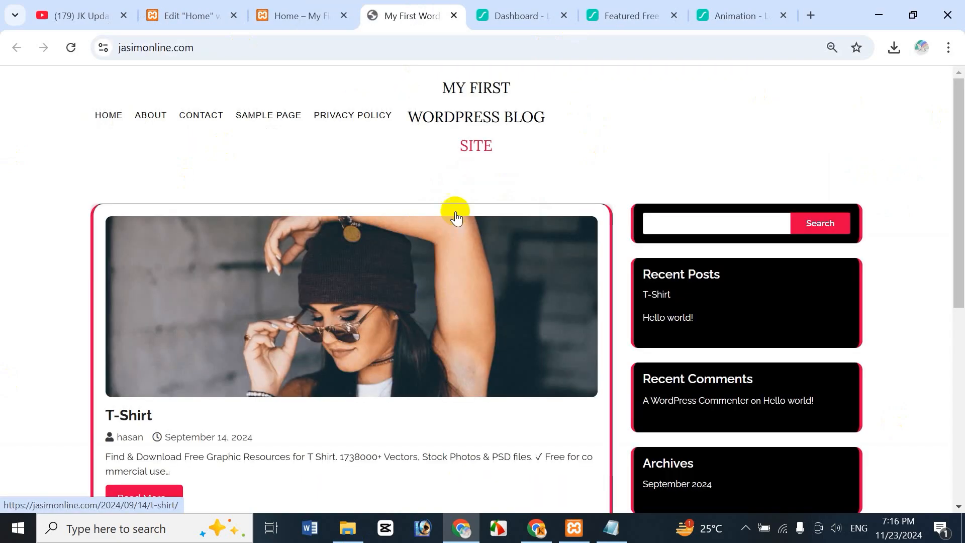
{"action": "left_click", "coordinate": [454, 16]}
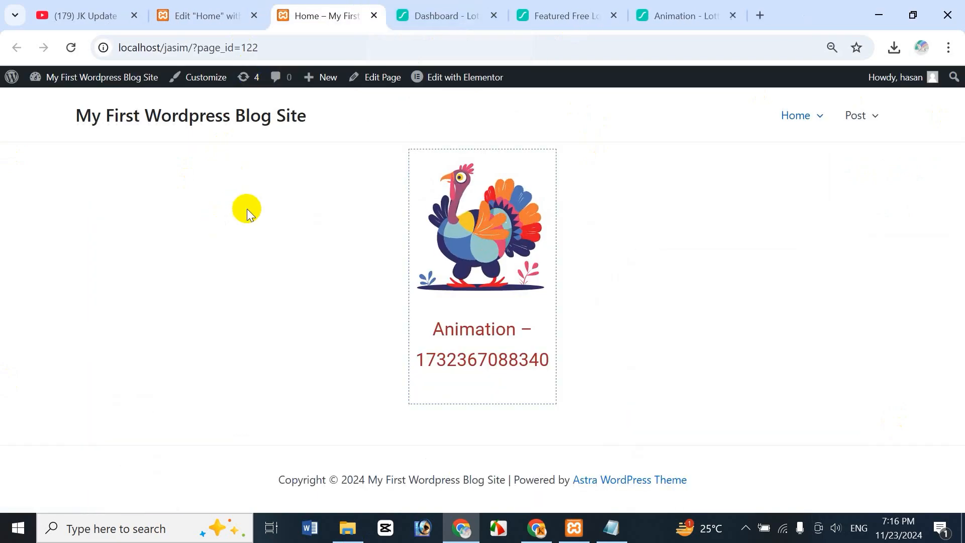
{"action": "left_click", "coordinate": [226, 16]}
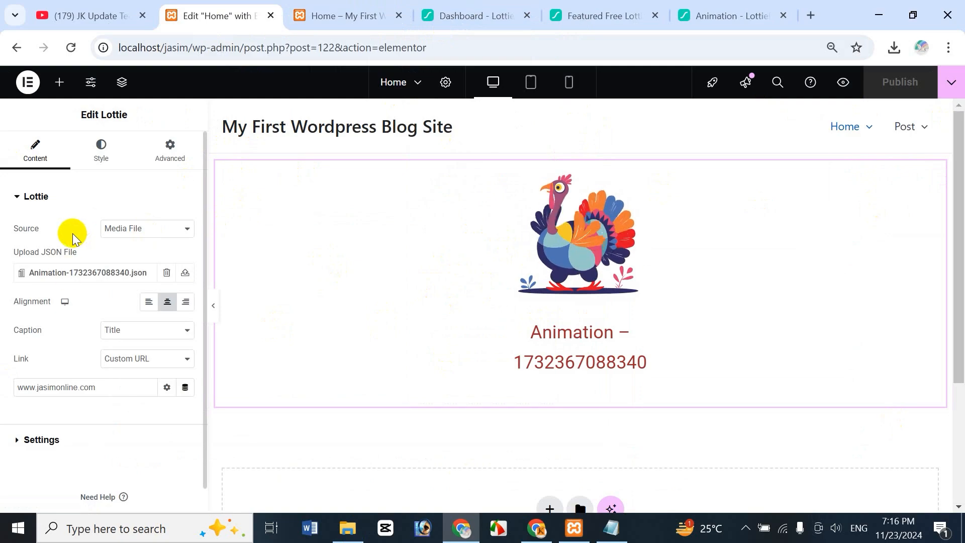
Step: Switch to LottieFiles, close the turkey animation and open the Free Running character Animation from the featured animations
{"action": "left_click", "coordinate": [729, 15]}
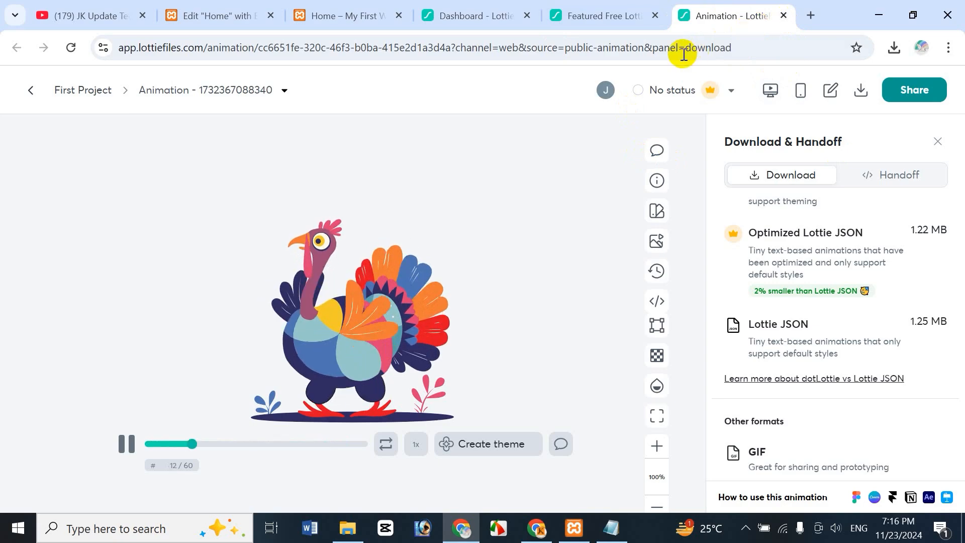
{"action": "key", "text": "ctrl+w"}
{"action": "left_click", "coordinate": [831, 103]}
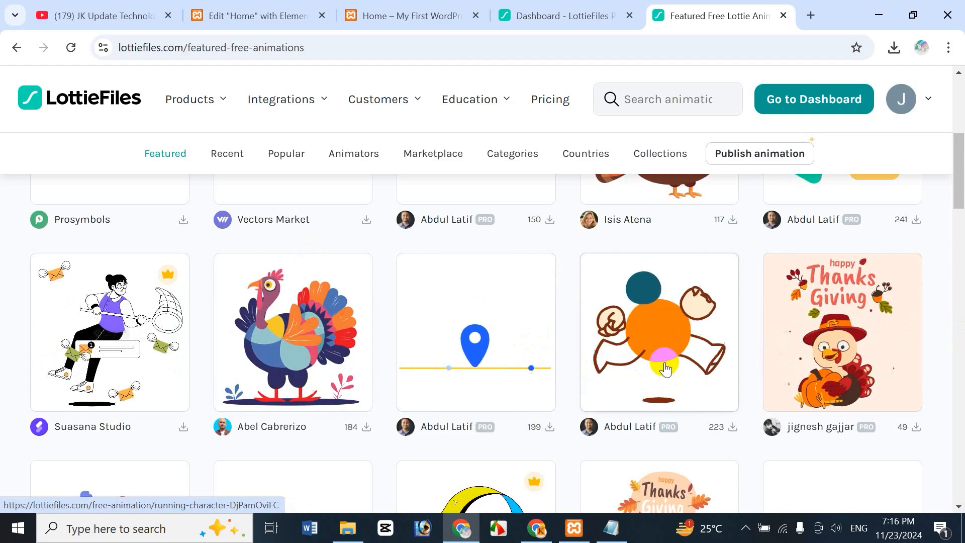
{"action": "left_click", "coordinate": [657, 320]}
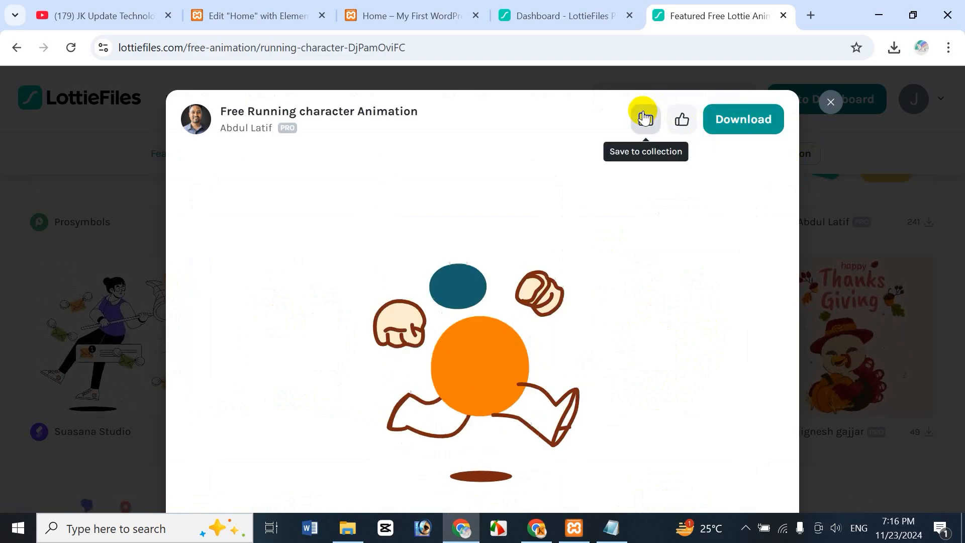
Step: Download the running character animation in Lottie JSON format
{"action": "left_click", "coordinate": [757, 121]}
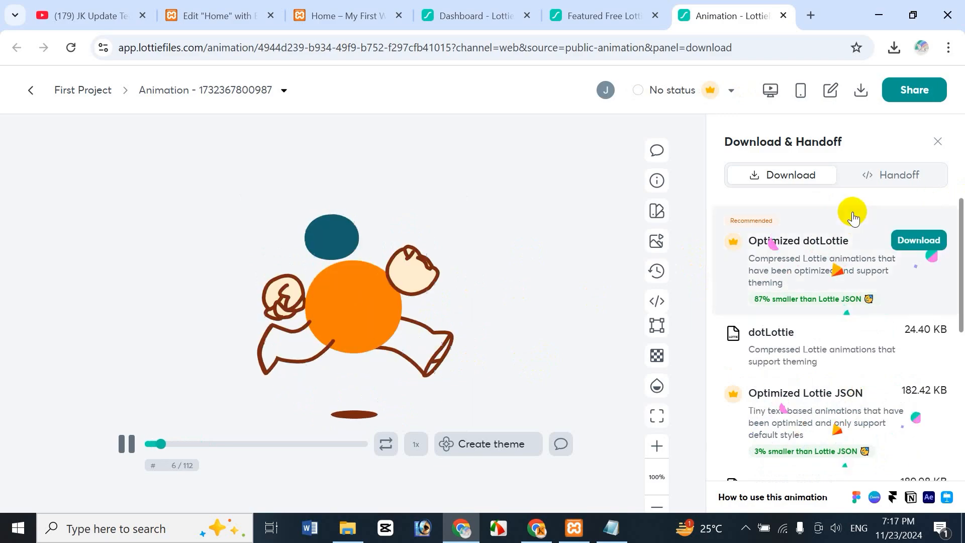
{"action": "scroll", "coordinate": [961, 269], "scroll_direction": "down", "scroll_amount": 3}
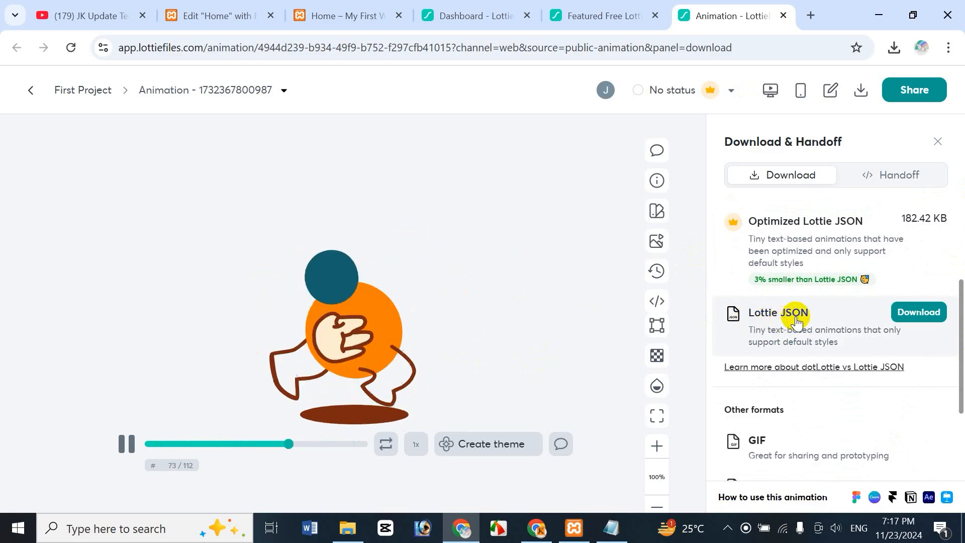
{"action": "left_click", "coordinate": [914, 312]}
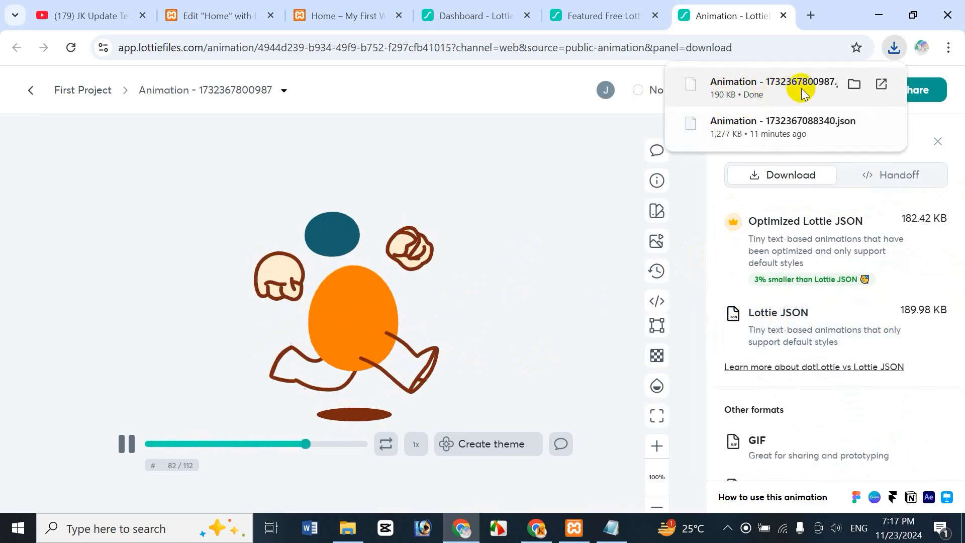
Step: Switch back to the Elementor editor, add a Flexbox container below the turkey animation and place a Lottie widget in it
{"action": "left_click", "coordinate": [187, 23]}
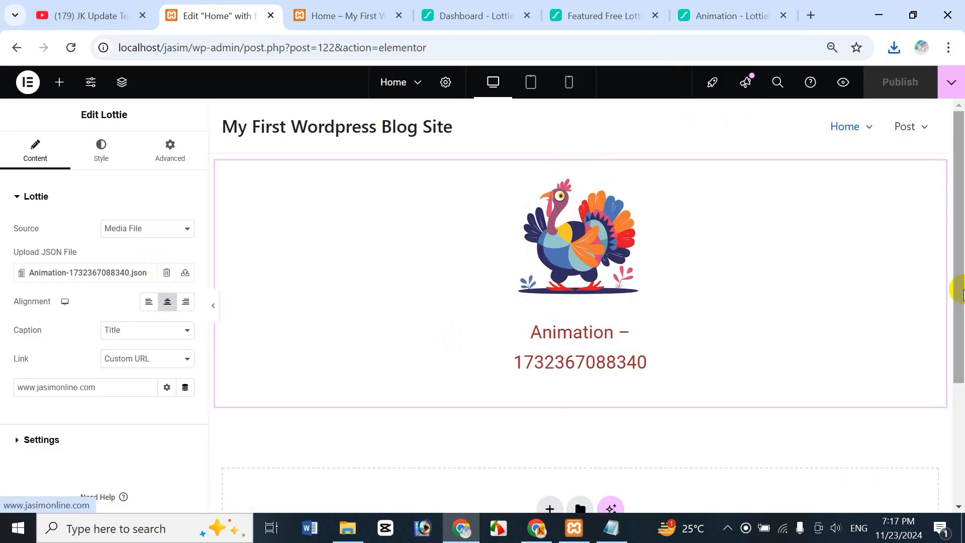
{"action": "scroll", "coordinate": [593, 367], "scroll_direction": "down", "scroll_amount": 3}
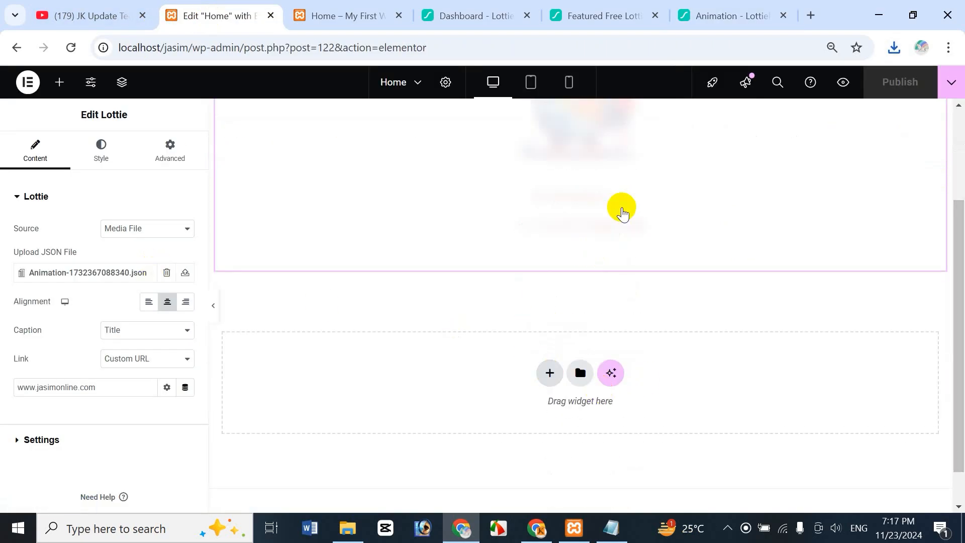
{"action": "left_click", "coordinate": [551, 376]}
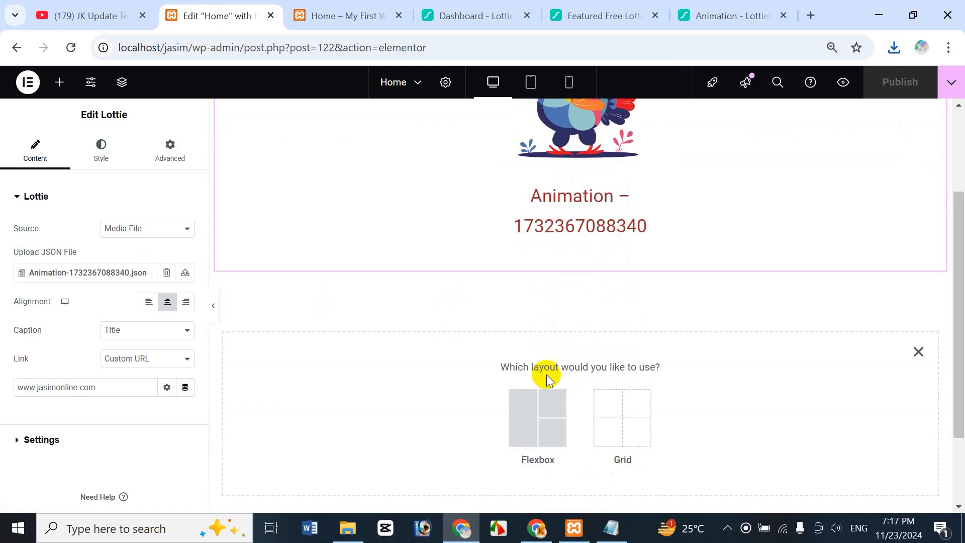
{"action": "left_click", "coordinate": [527, 432]}
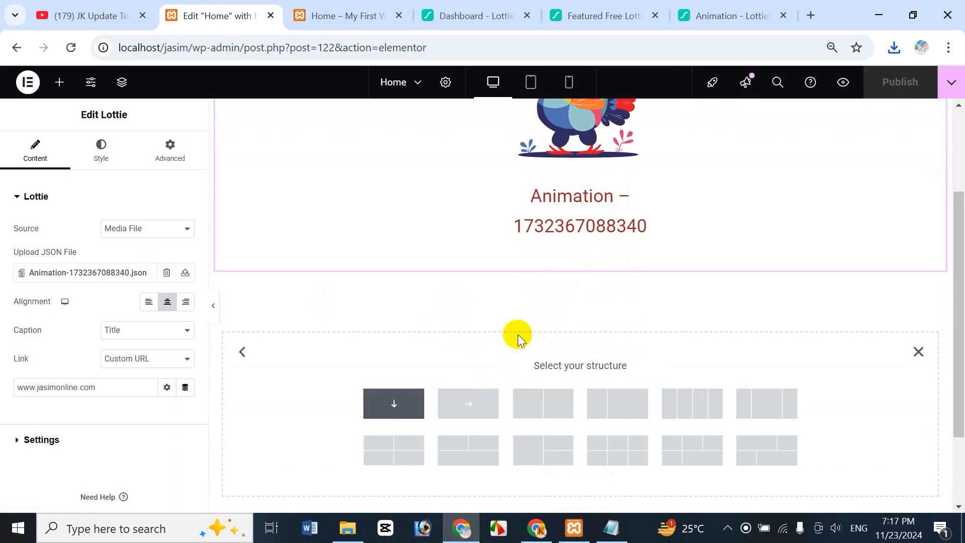
{"action": "left_click", "coordinate": [578, 324]}
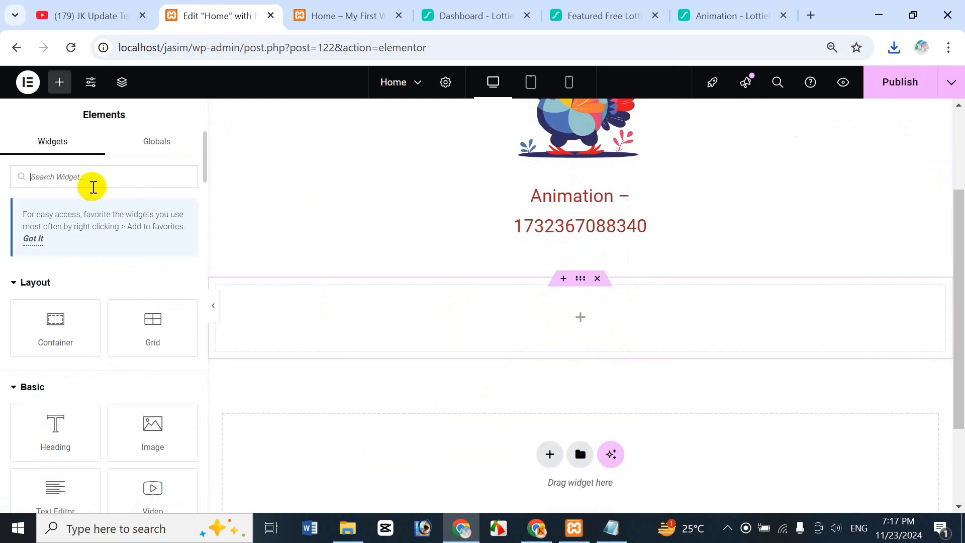
{"action": "type", "text": "lott"}
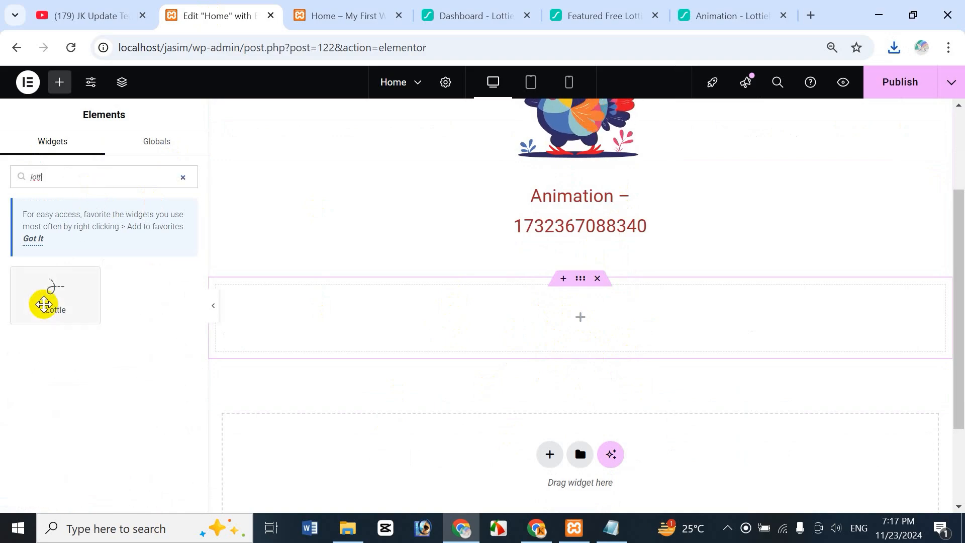
{"action": "left_click_drag", "start_coordinate": [37, 302], "coordinate": [547, 347]}
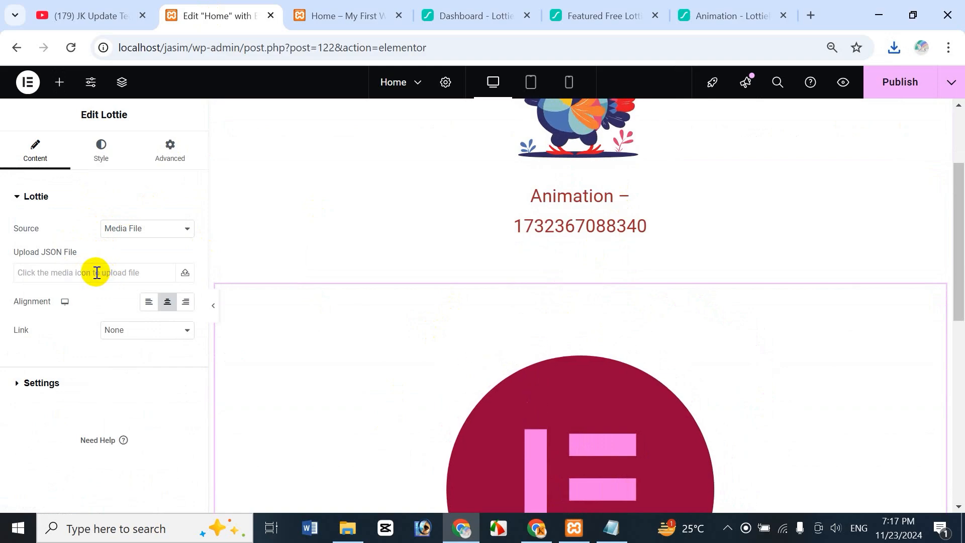
Step: Upload Animation - 1732367800987.json from the Downloads folder and insert it as the new Lottie widget's media file
{"action": "left_click", "coordinate": [68, 272]}
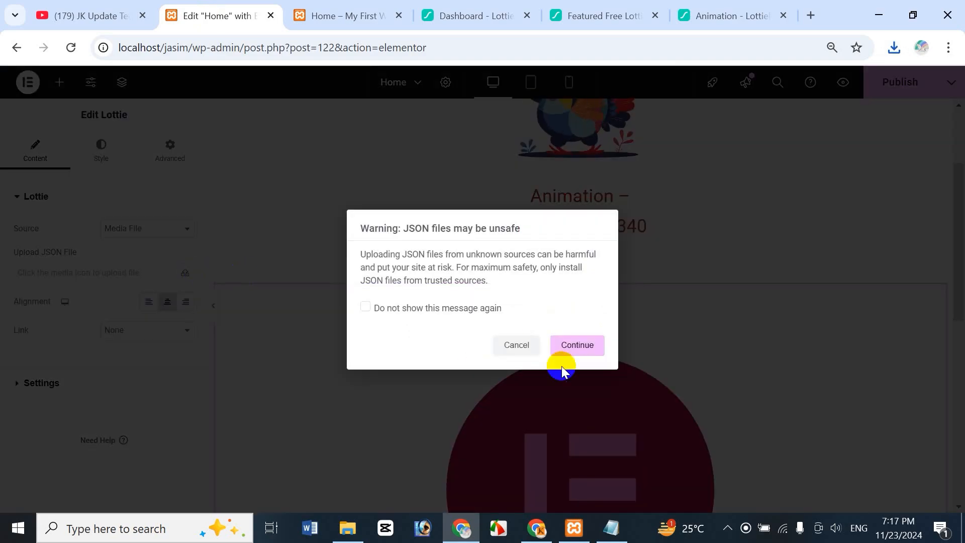
{"action": "left_click", "coordinate": [224, 271]}
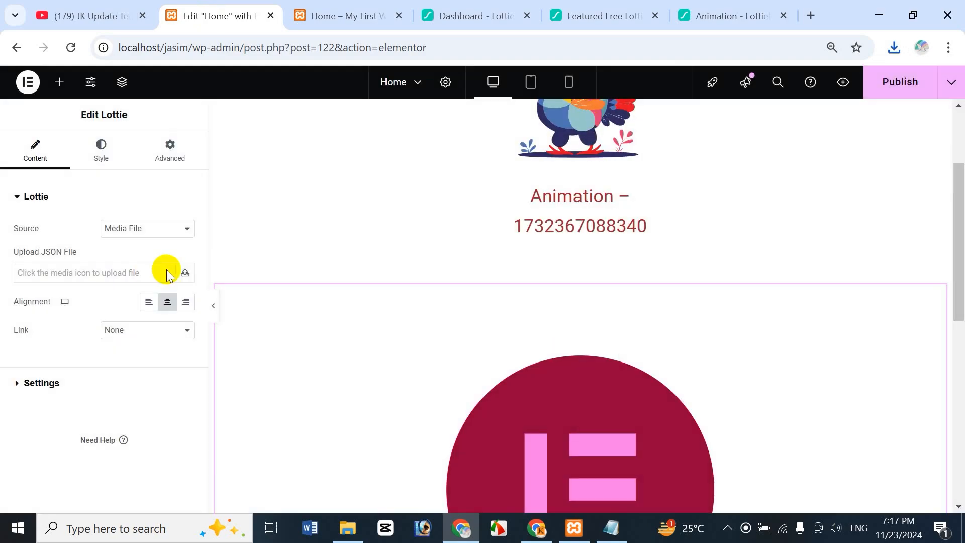
{"action": "left_click", "coordinate": [186, 273]}
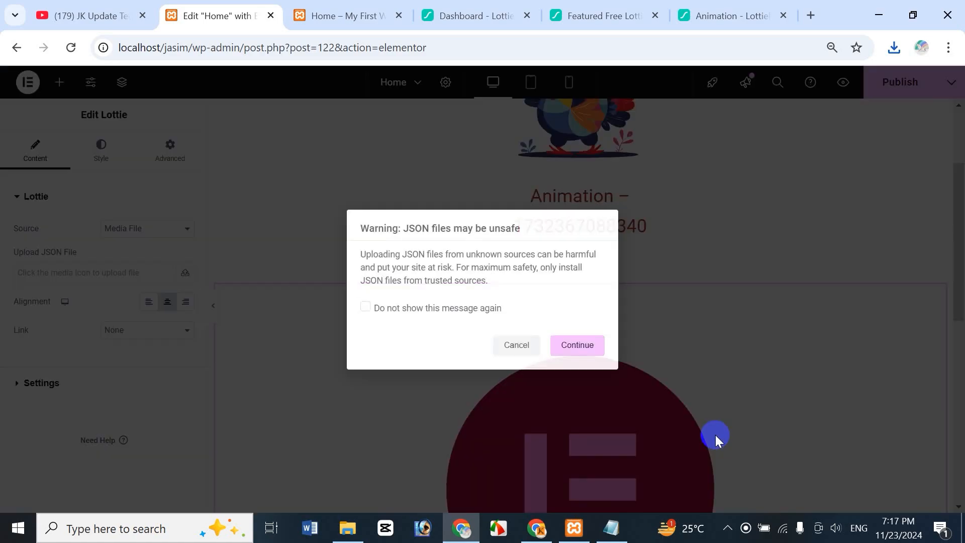
{"action": "left_click", "coordinate": [579, 346]}
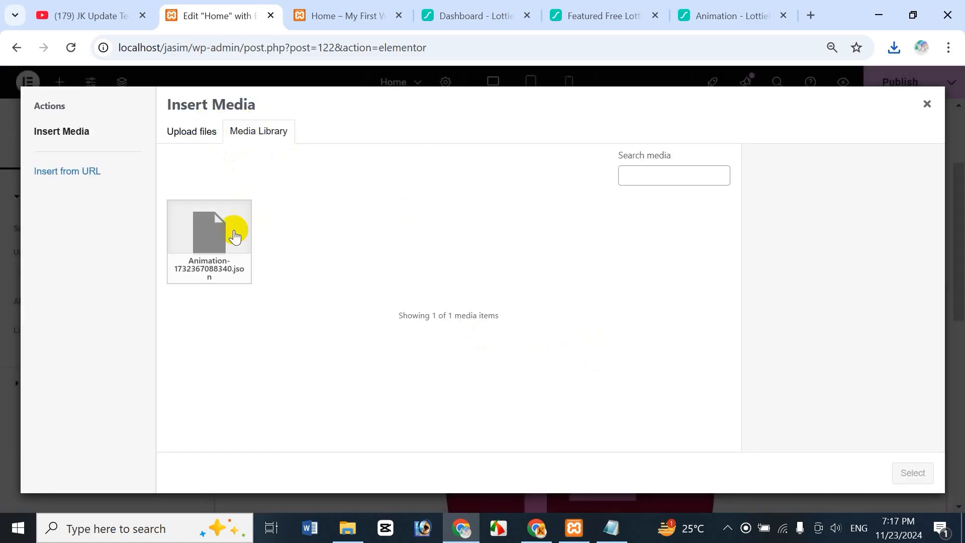
{"action": "left_click", "coordinate": [207, 134]}
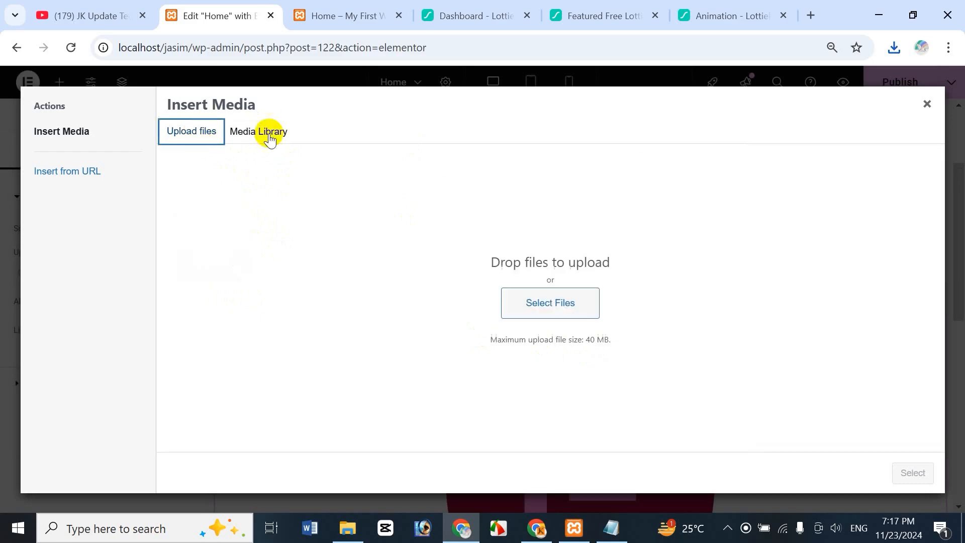
{"action": "left_click", "coordinate": [560, 317]}
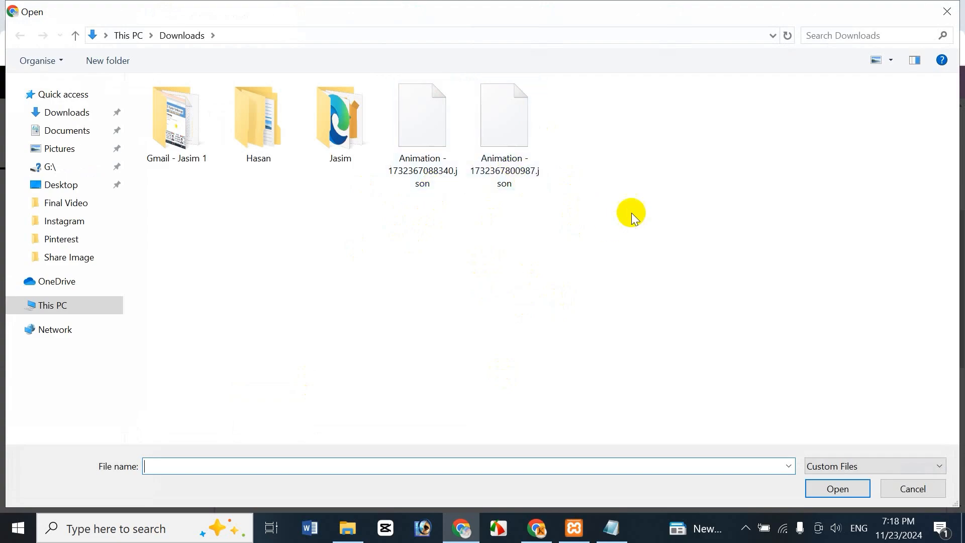
{"action": "left_click", "coordinate": [530, 162]}
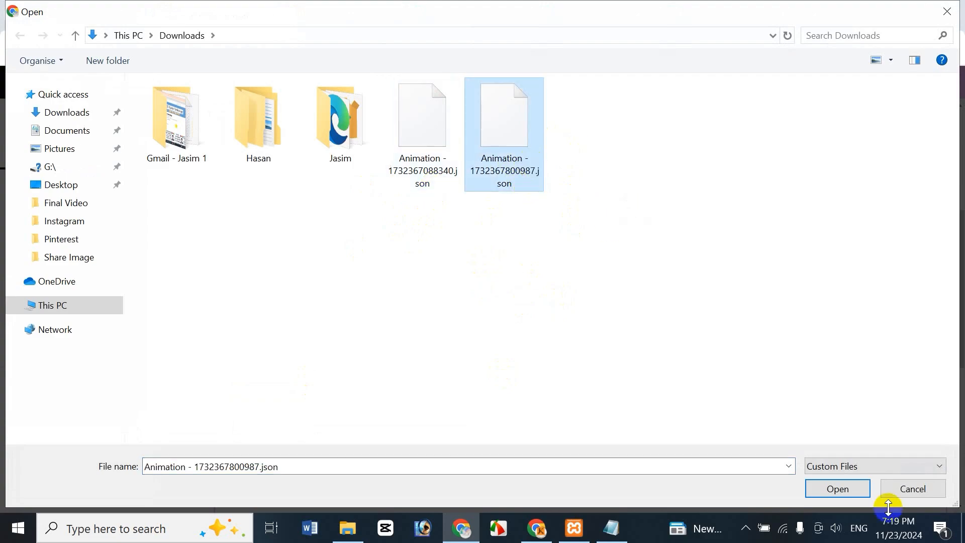
{"action": "left_click", "coordinate": [853, 494]}
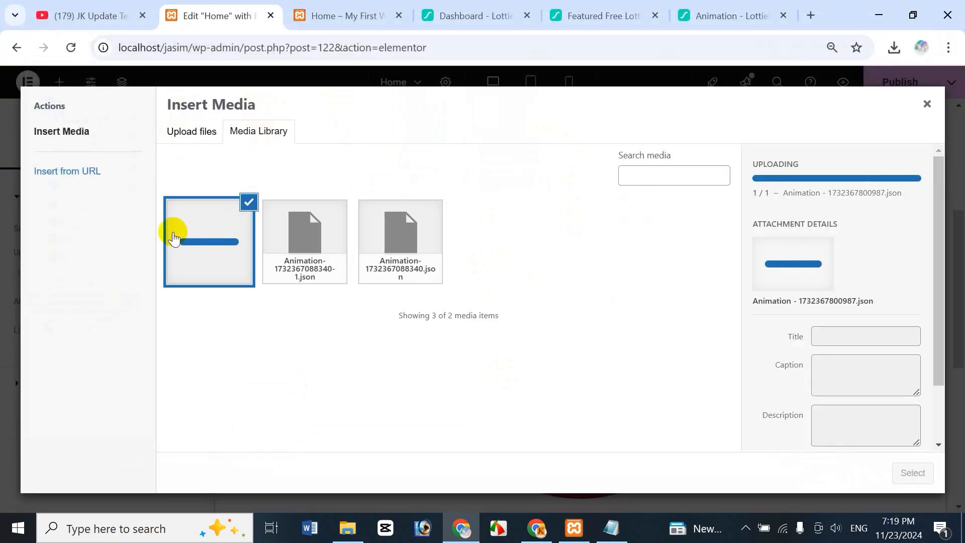
{"action": "left_click", "coordinate": [924, 473]}
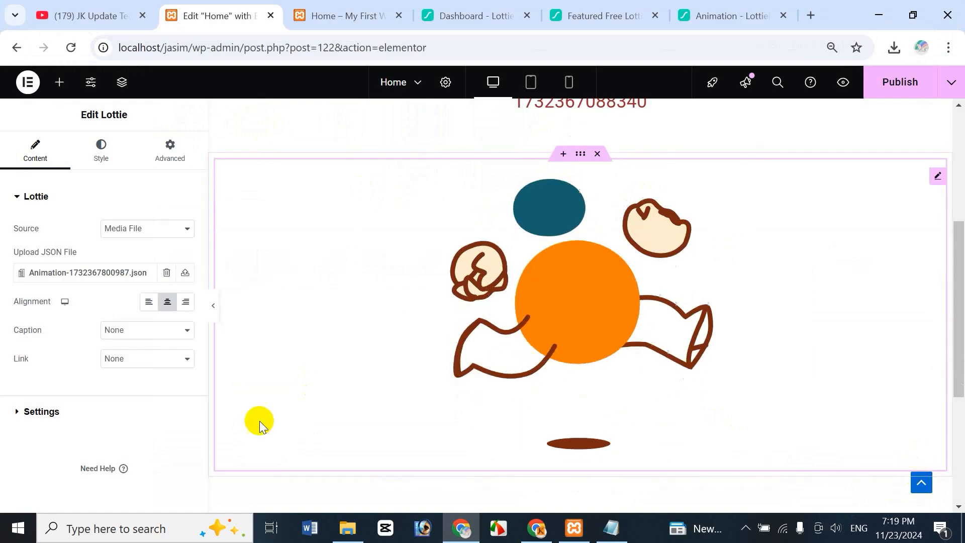
Step: Compare the running character animation in LottieFiles with the one placed in the Elementor editor
{"action": "left_click", "coordinate": [728, 17]}
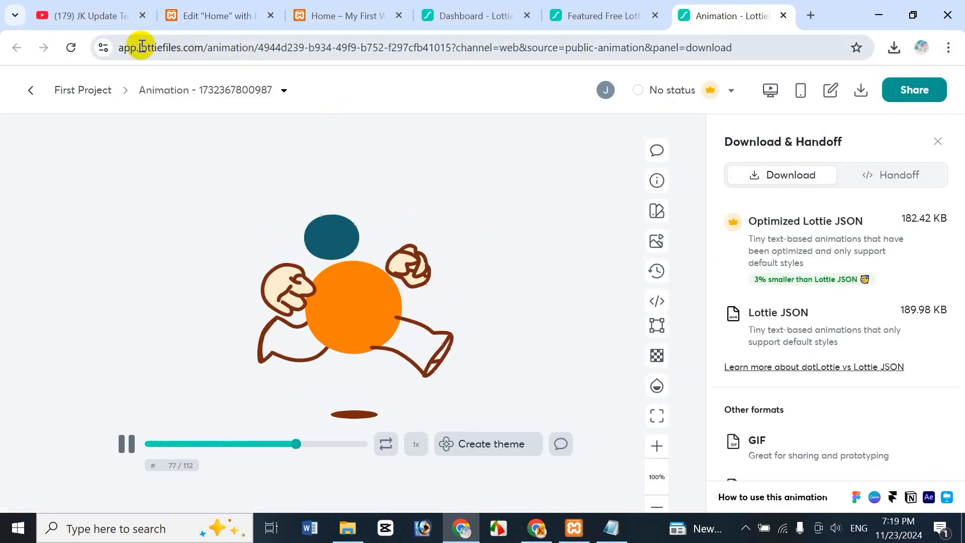
{"action": "left_click", "coordinate": [173, 16]}
{"action": "left_click", "coordinate": [561, 320]}
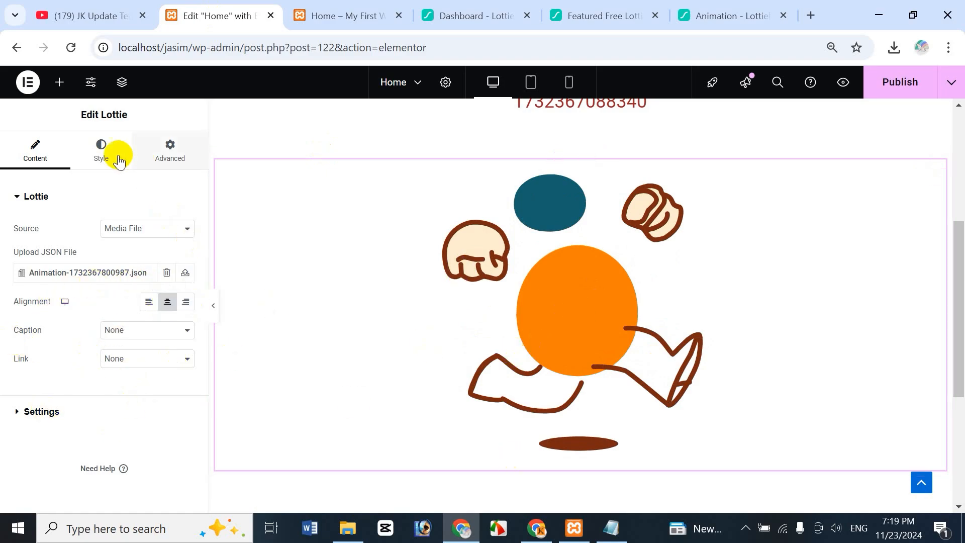
{"action": "left_click", "coordinate": [575, 352]}
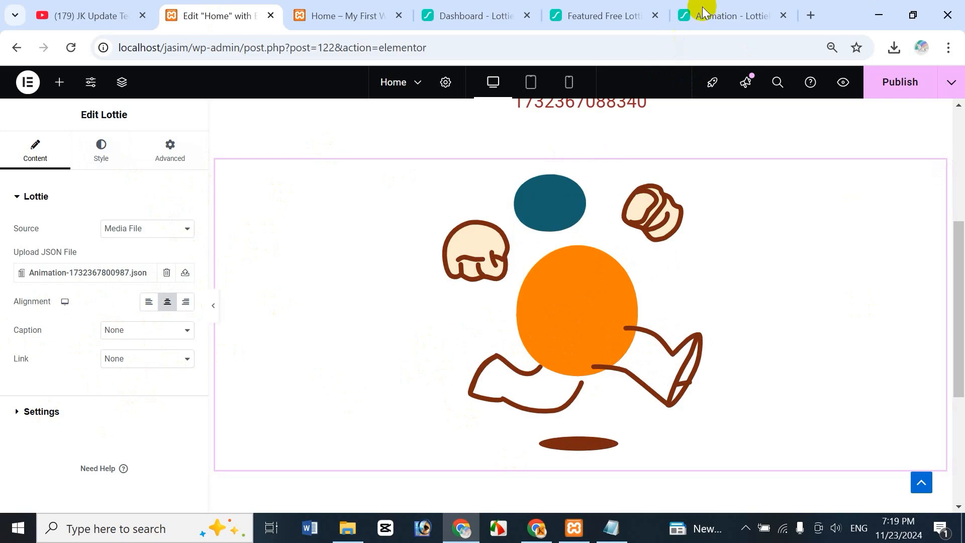
Step: Switch to LottieFiles, close the running character animation and open the download page of the featured Free Happy Thanksgiving Animation
{"action": "left_click", "coordinate": [724, 18]}
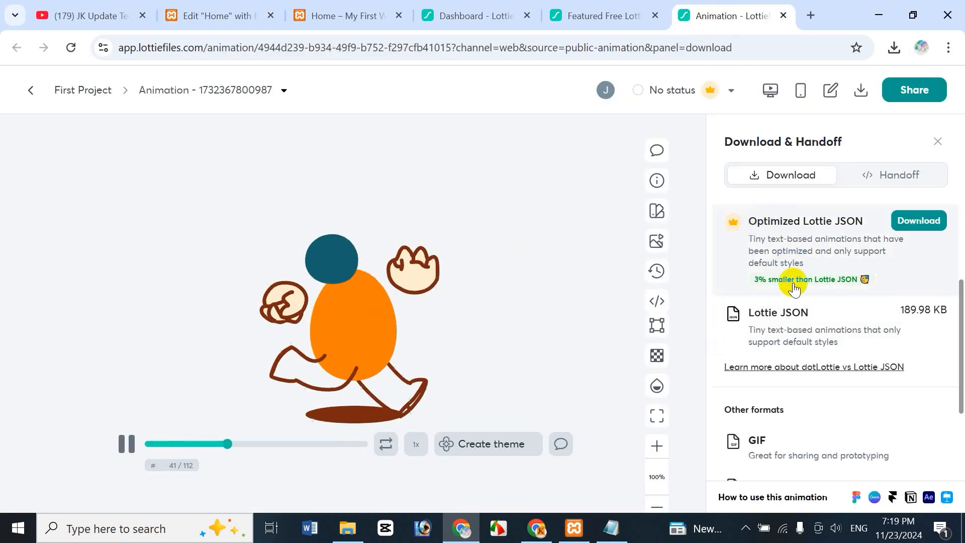
{"action": "left_click", "coordinate": [784, 16]}
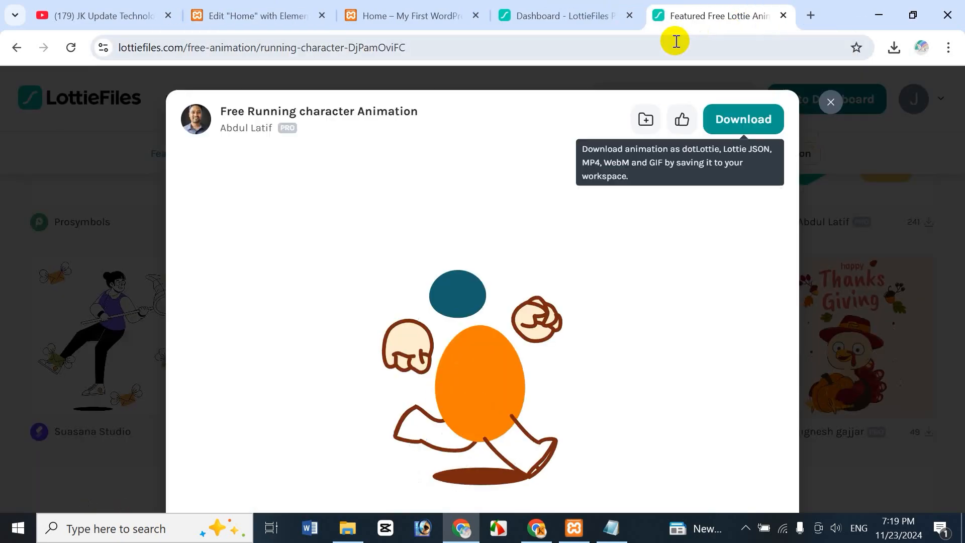
{"action": "left_click", "coordinate": [830, 103]}
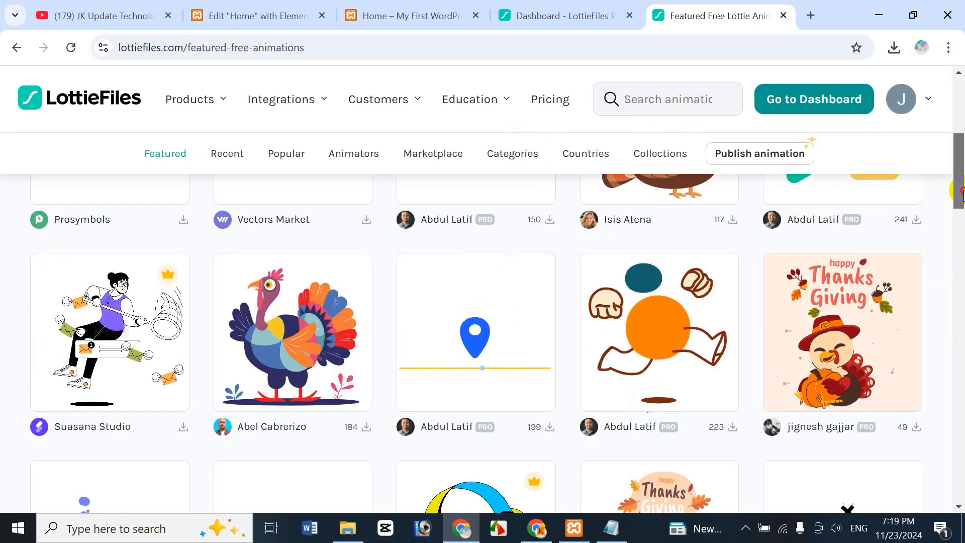
{"action": "left_click_drag", "start_coordinate": [957, 187], "coordinate": [962, 232]}
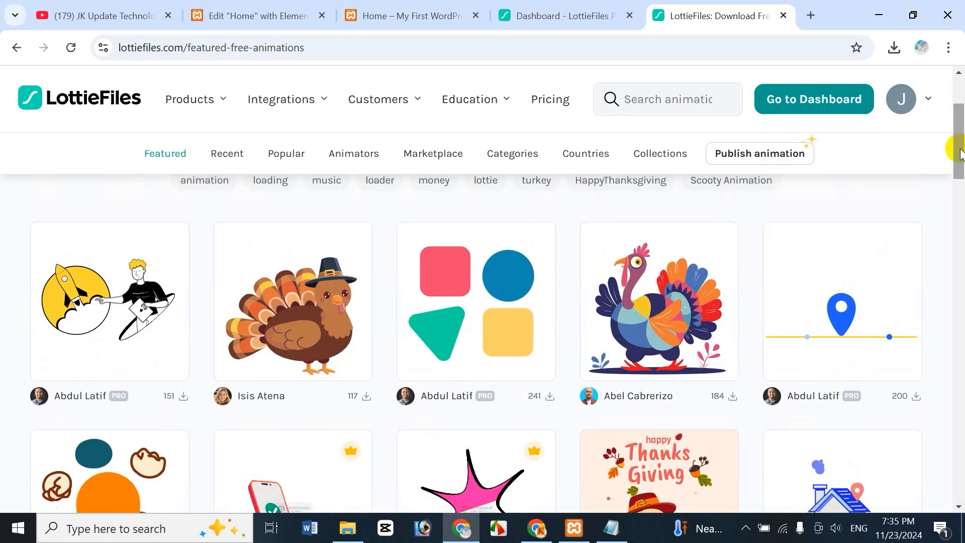
{"action": "left_click_drag", "start_coordinate": [962, 147], "coordinate": [961, 219]}
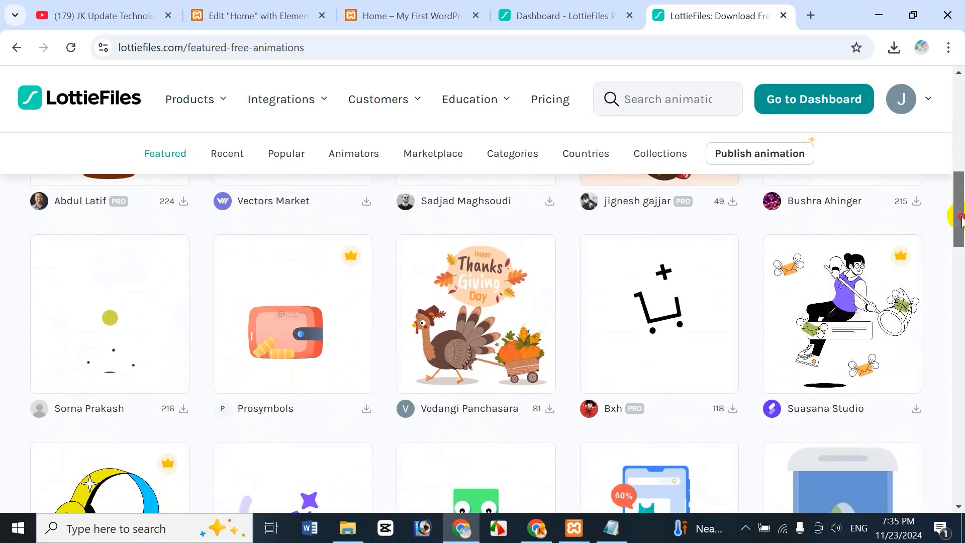
{"action": "left_click", "coordinate": [478, 302]}
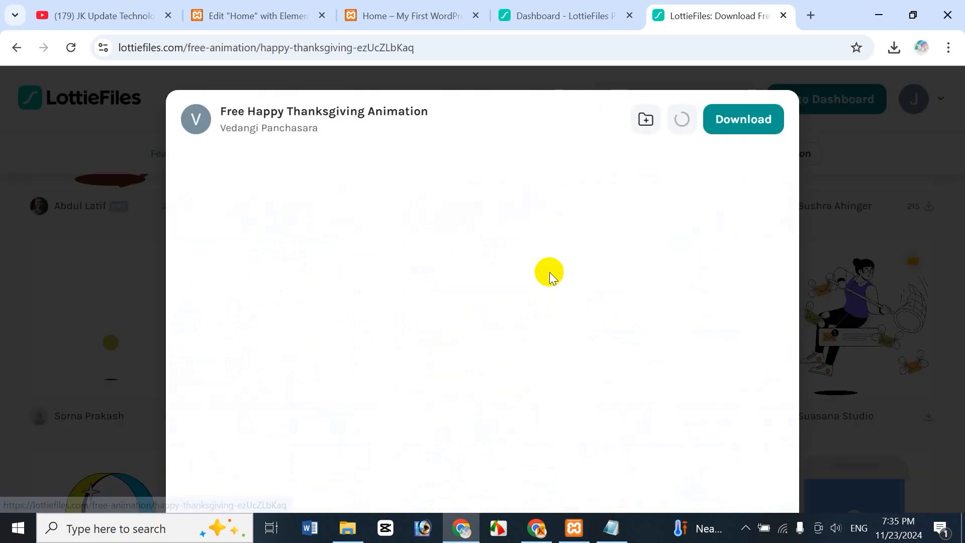
{"action": "left_click", "coordinate": [744, 123]}
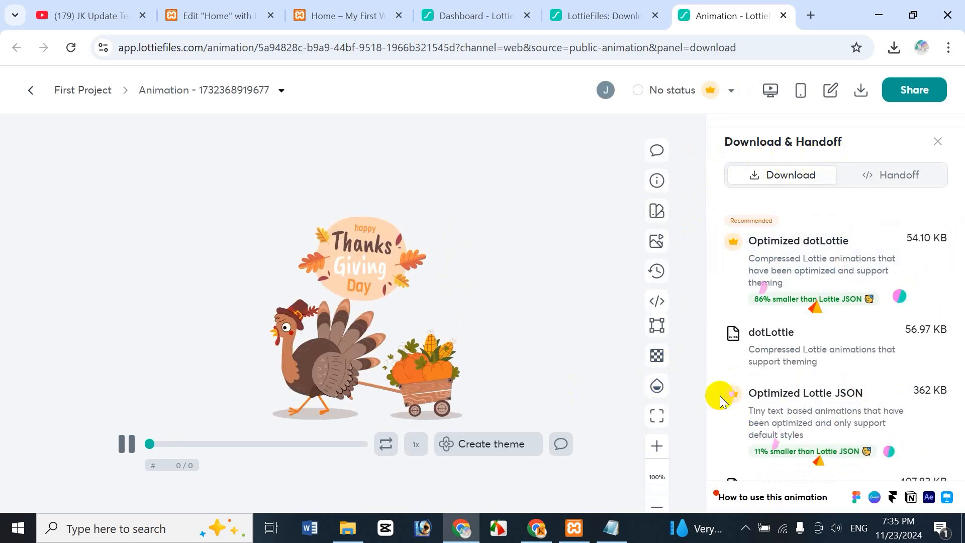
Step: Open the Thanksgiving animation's handoff options and copy its dotLottie asset link
{"action": "left_click", "coordinate": [215, 17]}
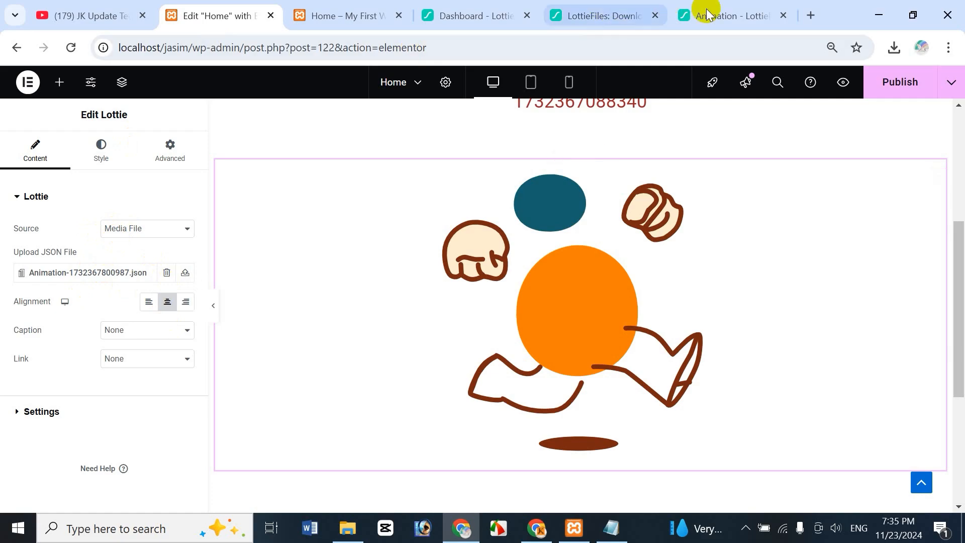
{"action": "left_click", "coordinate": [724, 15]}
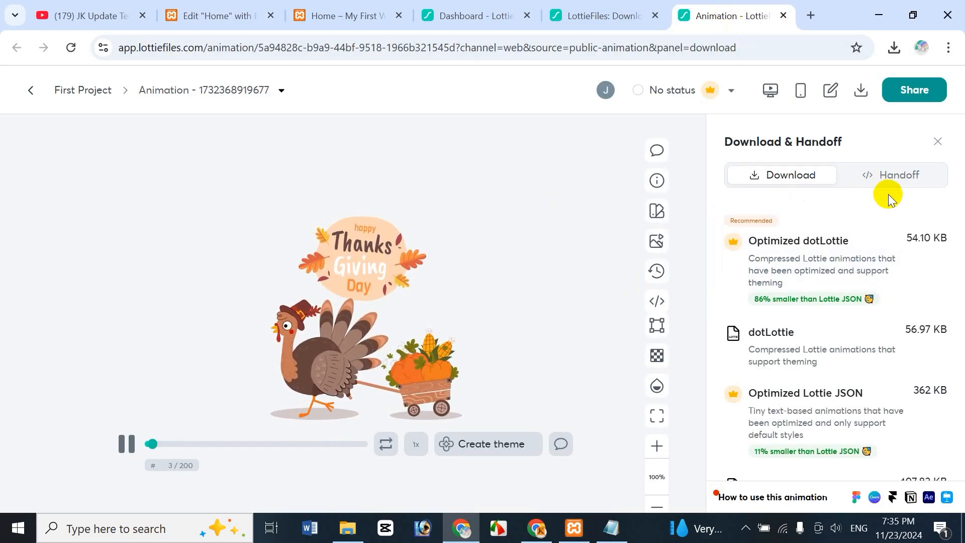
{"action": "mouse_move", "coordinate": [900, 199]}
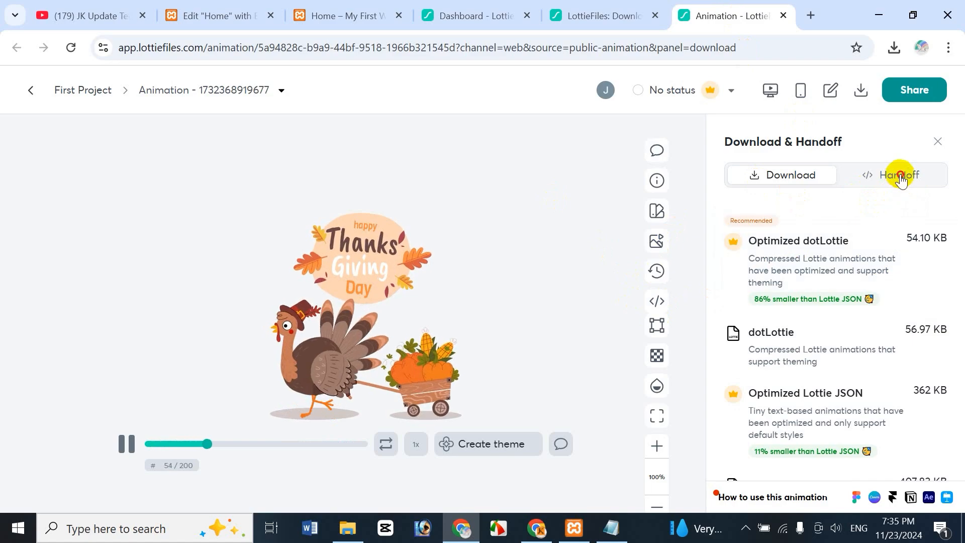
{"action": "left_click", "coordinate": [901, 176]}
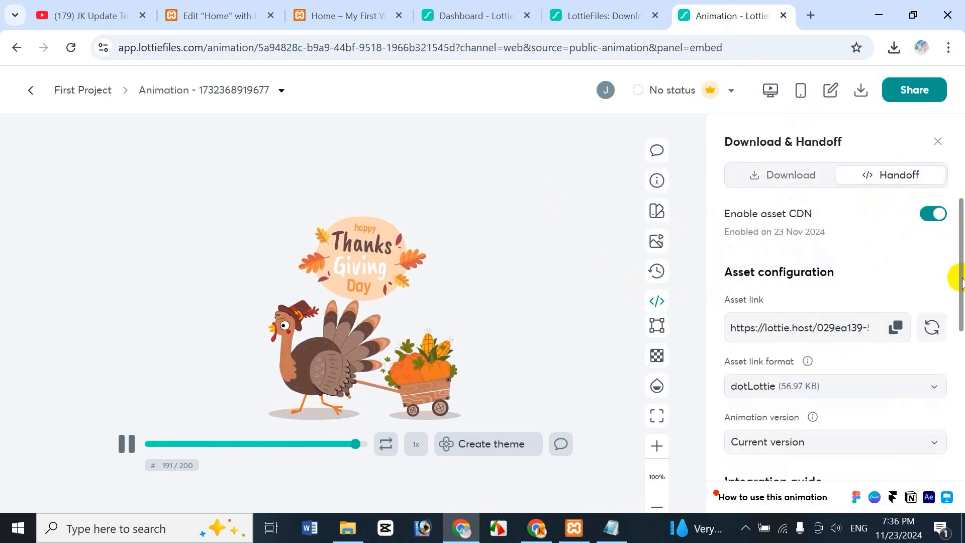
{"action": "left_click_drag", "start_coordinate": [962, 282], "coordinate": [955, 306]}
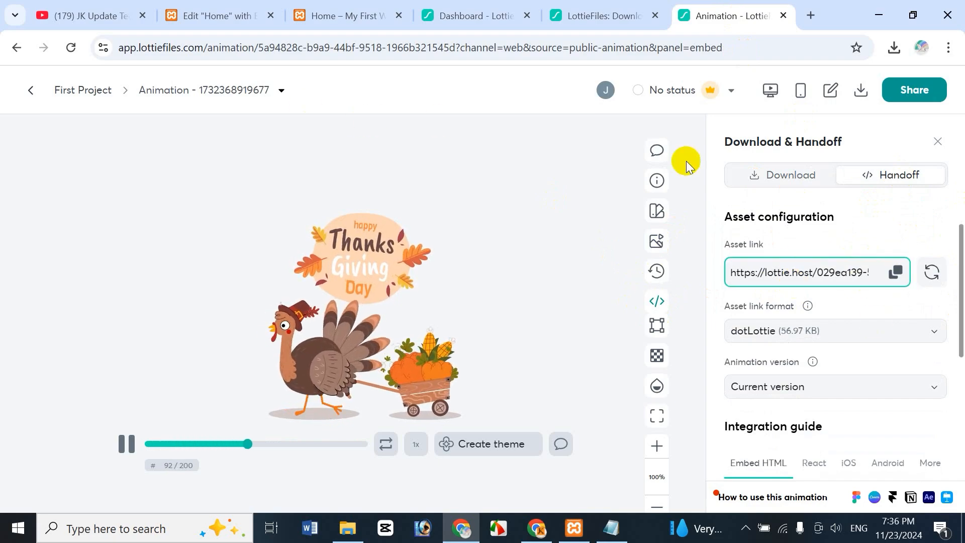
{"action": "left_click", "coordinate": [221, 23]}
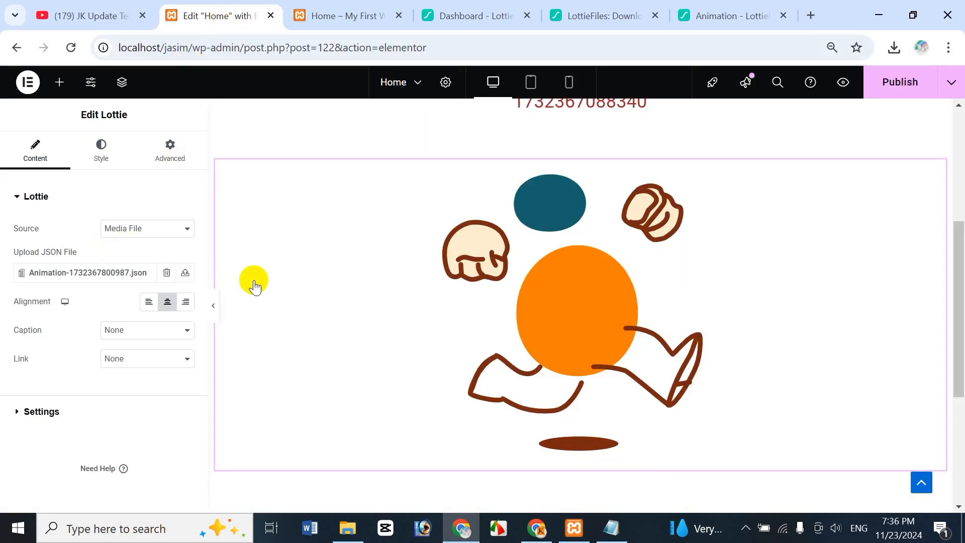
{"action": "left_click", "coordinate": [703, 15]}
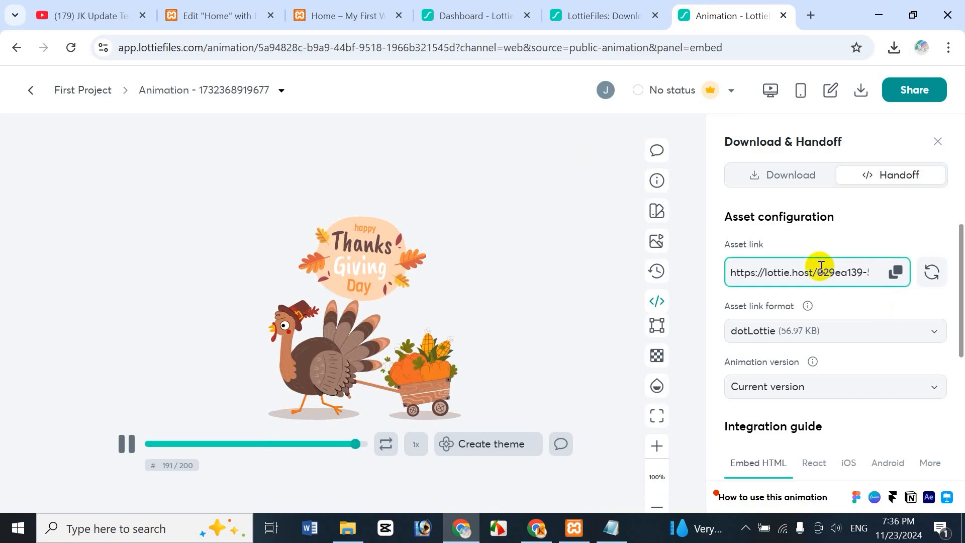
{"action": "left_click", "coordinate": [895, 272]}
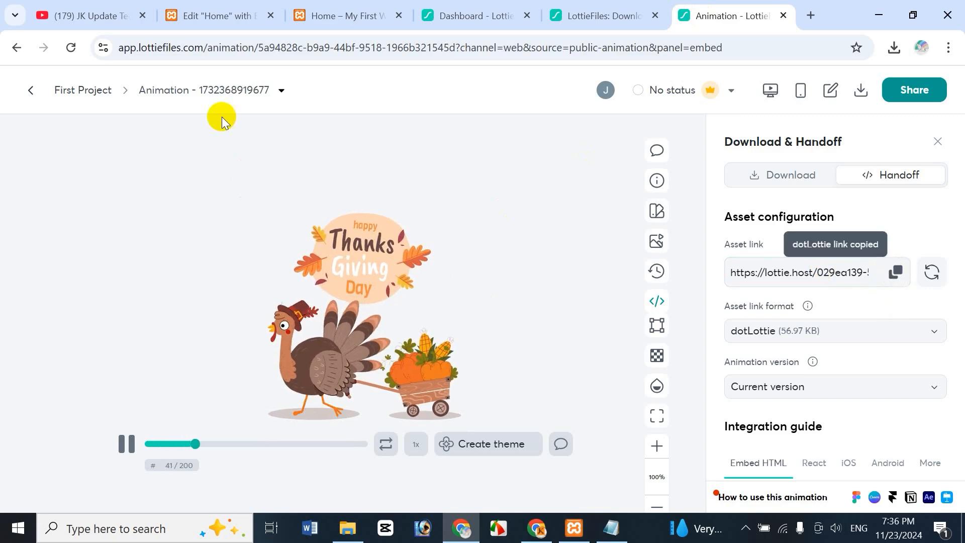
Step: Switch back to the Elementor editor, delete the running character's container and add a single-column Flexbox container in its place
{"action": "left_click", "coordinate": [231, 16]}
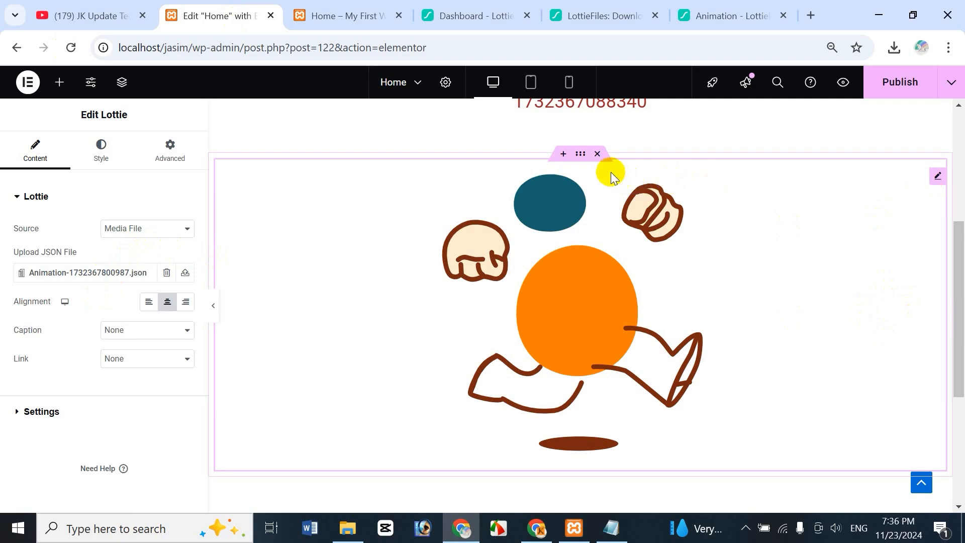
{"action": "key", "text": "Delete"}
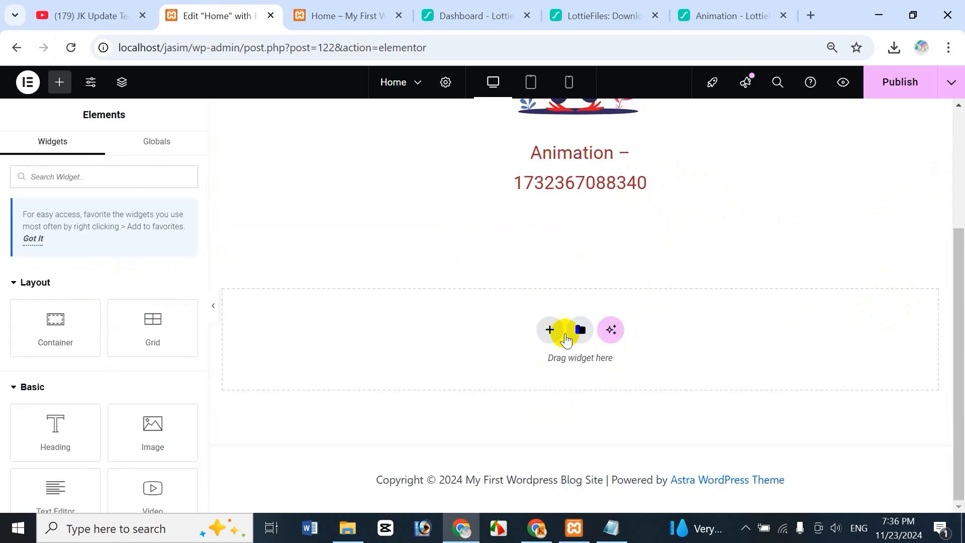
{"action": "left_click", "coordinate": [547, 327]}
{"action": "left_click", "coordinate": [536, 322]}
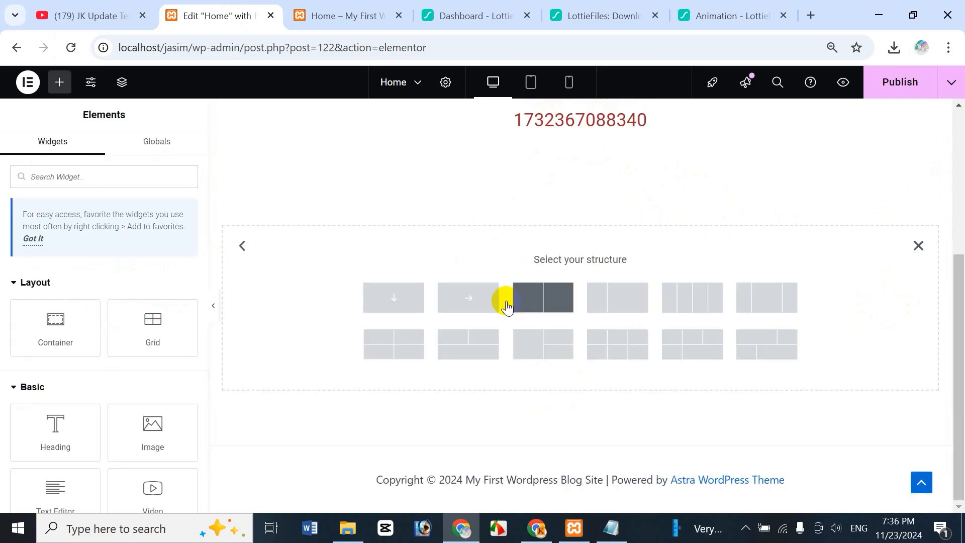
{"action": "left_click", "coordinate": [394, 296]}
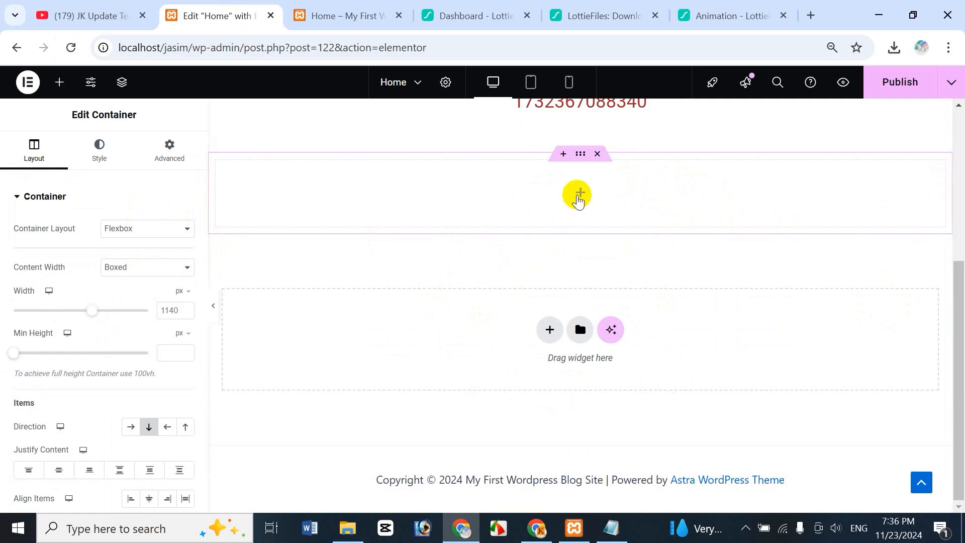
Step: Place a Lottie widget in the new container and set its source to External URL
{"action": "left_click", "coordinate": [579, 191]}
{"action": "type", "text": "lott"}
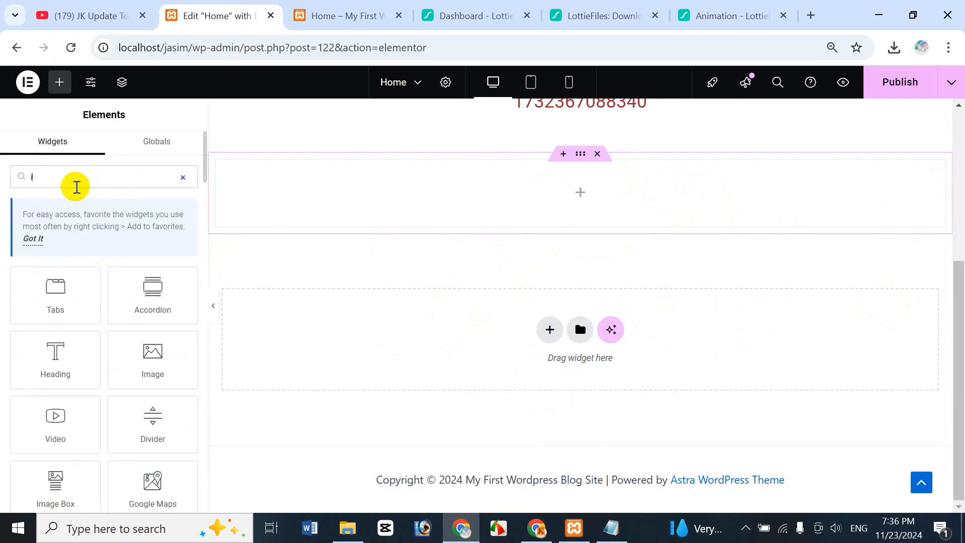
{"action": "left_click_drag", "start_coordinate": [58, 297], "coordinate": [550, 201]}
{"action": "left_click", "coordinate": [147, 228]}
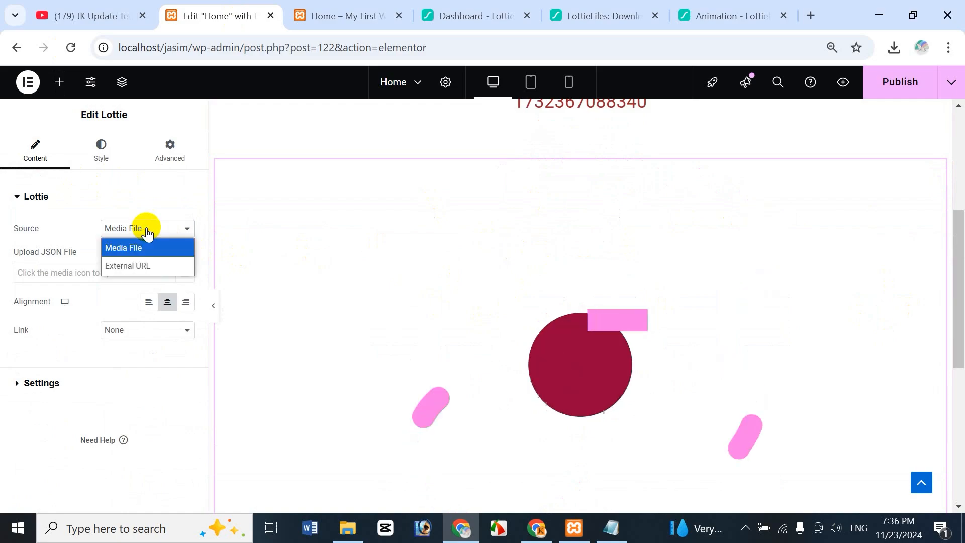
{"action": "left_click", "coordinate": [144, 266]}
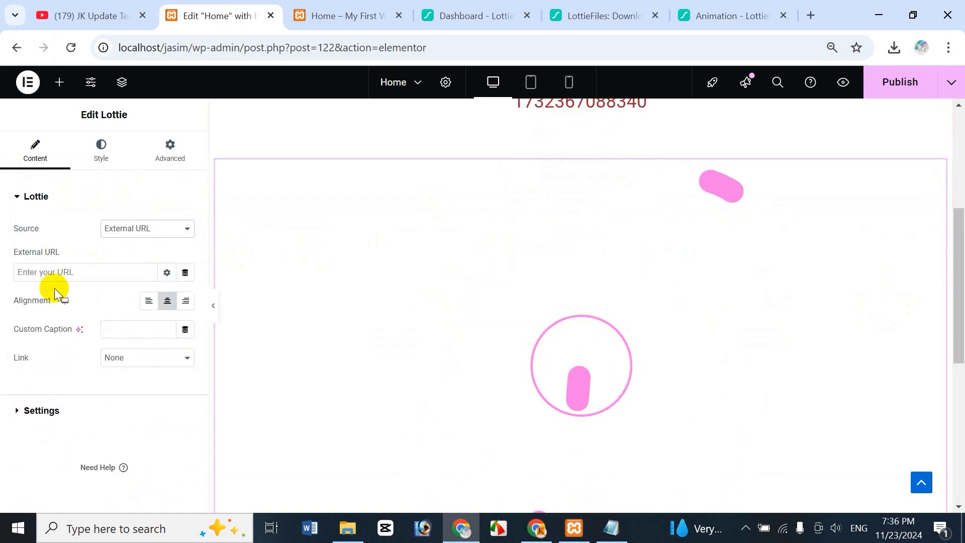
Step: Enter the copied dotLottie asset link as the Lottie widget's external URL in the Elementor editor
{"action": "left_click", "coordinate": [709, 22]}
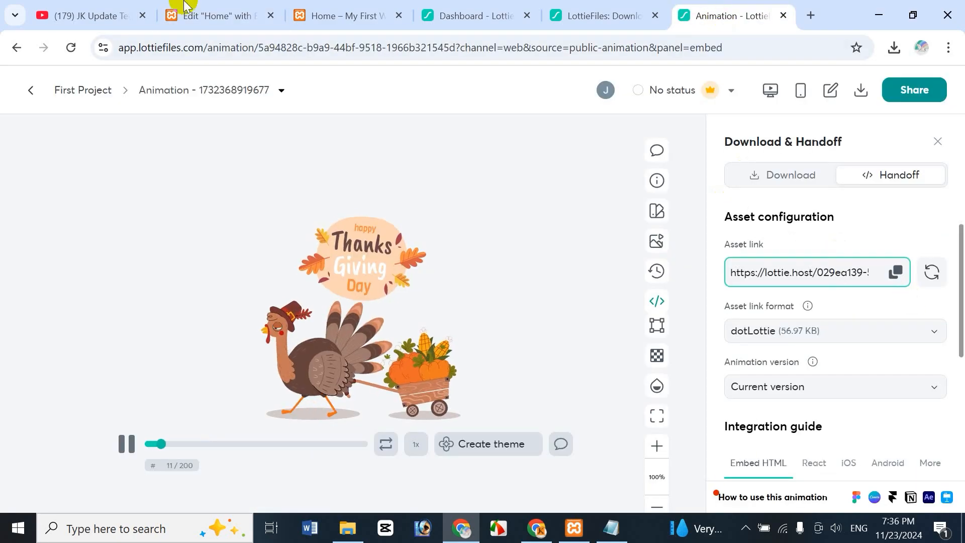
{"action": "left_click", "coordinate": [211, 15]}
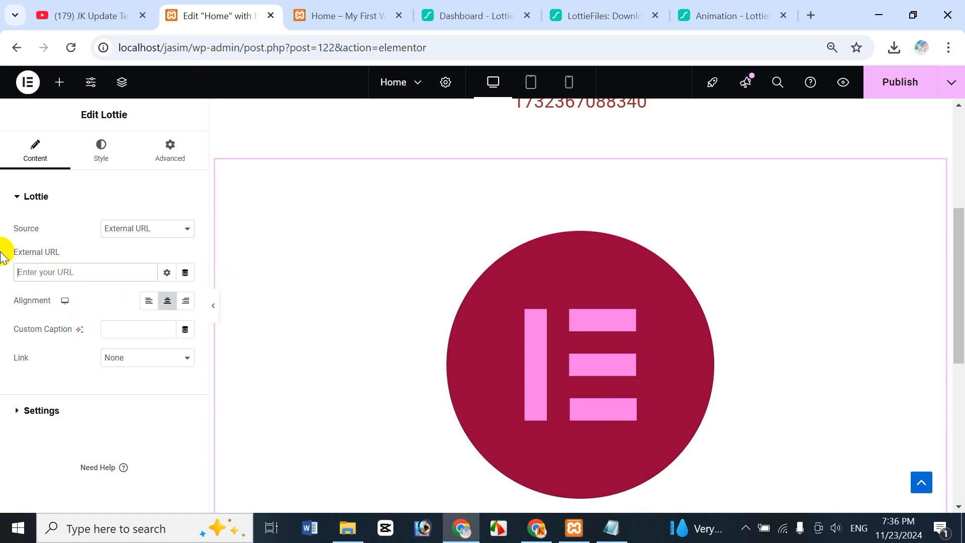
{"action": "key", "text": "ctrl+v"}
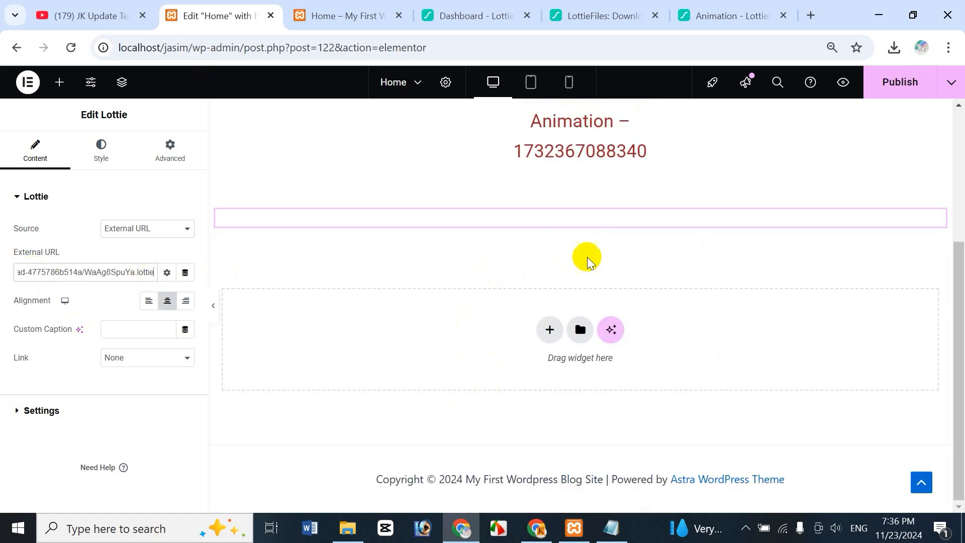
Step: Switch to LottieFiles, set the Thanksgiving animation's asset link format to Lottie JSON and copy the asset link
{"action": "left_click", "coordinate": [737, 15]}
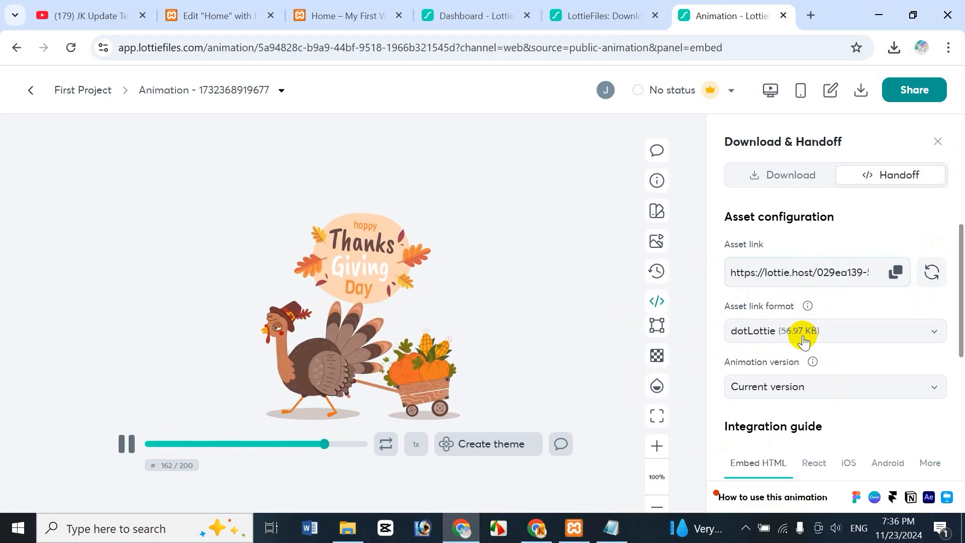
{"action": "left_click", "coordinate": [880, 331]}
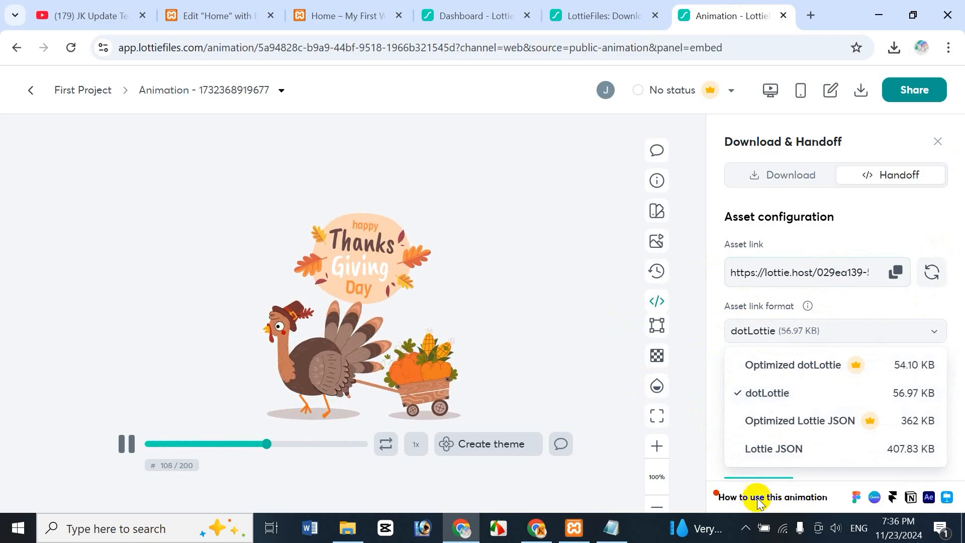
{"action": "left_click", "coordinate": [774, 458]}
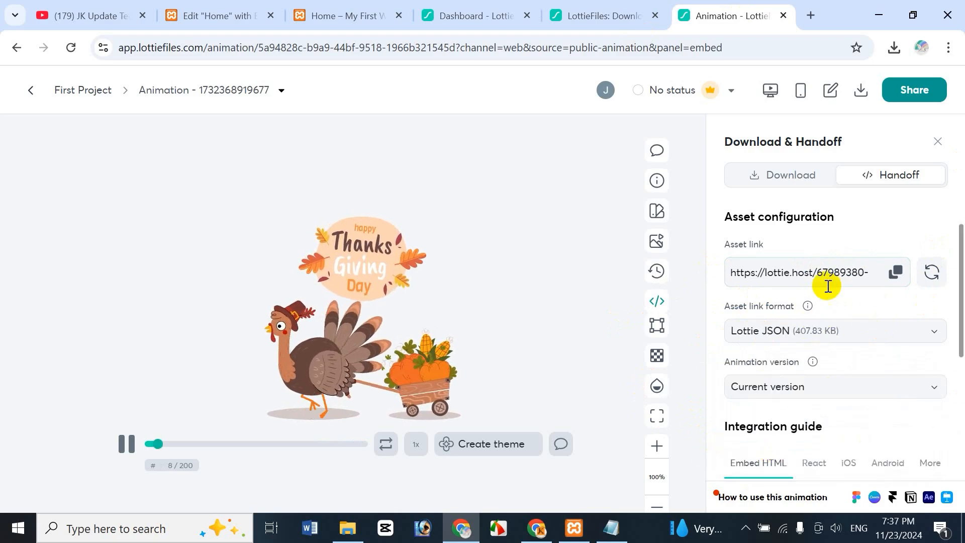
{"action": "left_click", "coordinate": [895, 273]}
{"action": "left_click", "coordinate": [894, 276]}
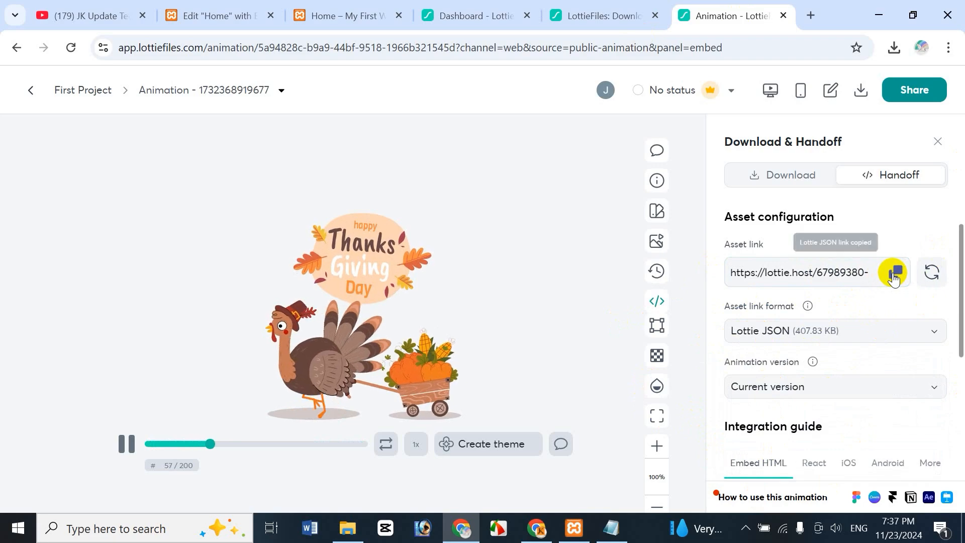
Step: Switch back to the Elementor editor and replace the Lottie widget's external URL with the copied Lottie JSON link
{"action": "left_click", "coordinate": [216, 18]}
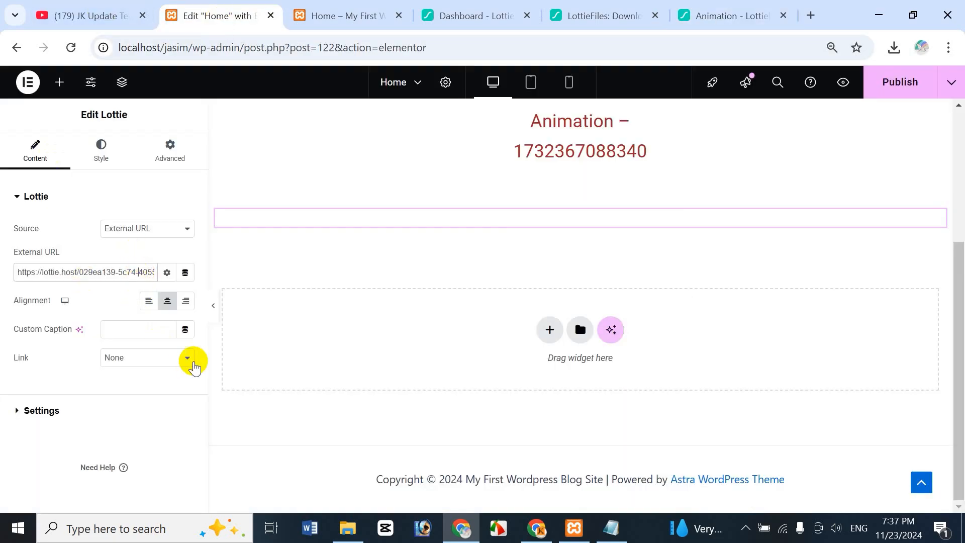
{"action": "key", "text": "BackSpace"}
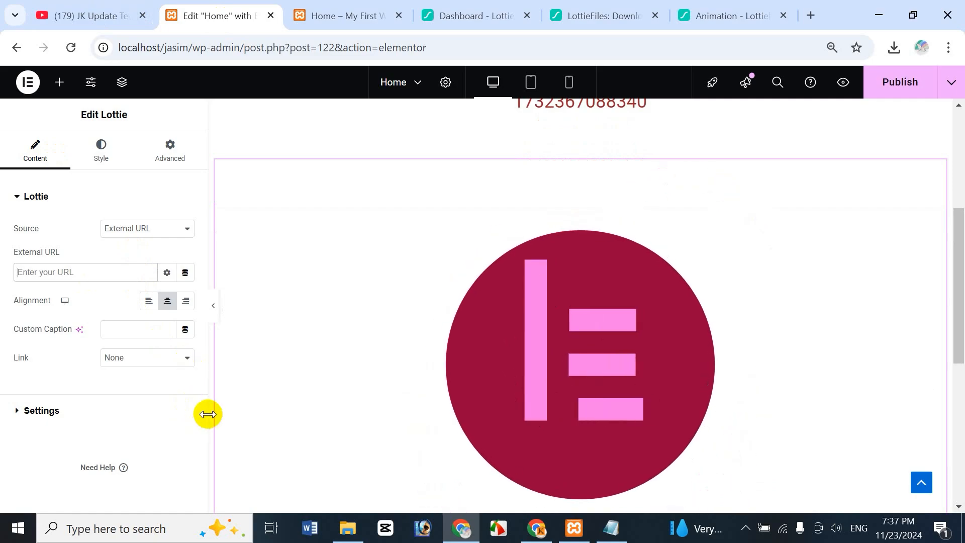
{"action": "key", "text": "ctrl+v"}
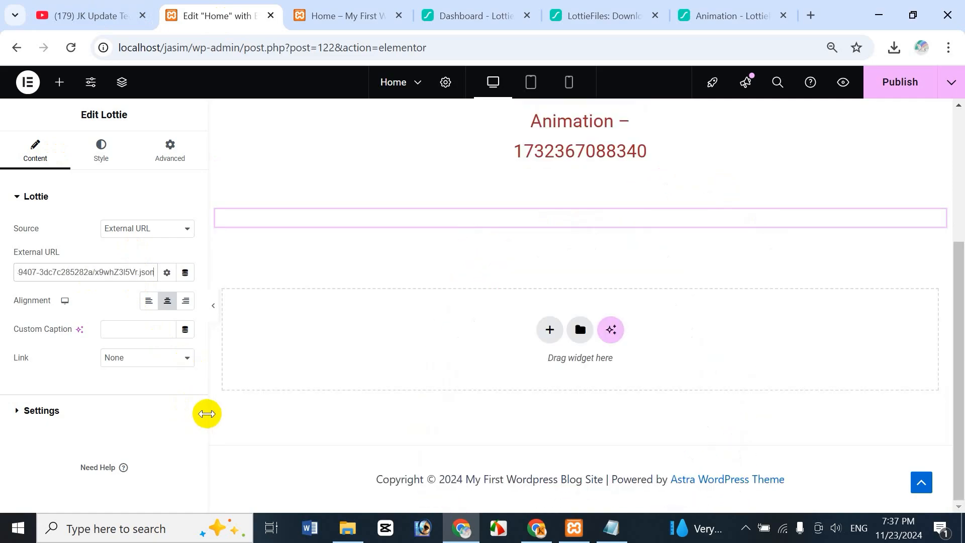
{"action": "scroll", "coordinate": [958, 307], "scroll_direction": "down", "scroll_amount": 4}
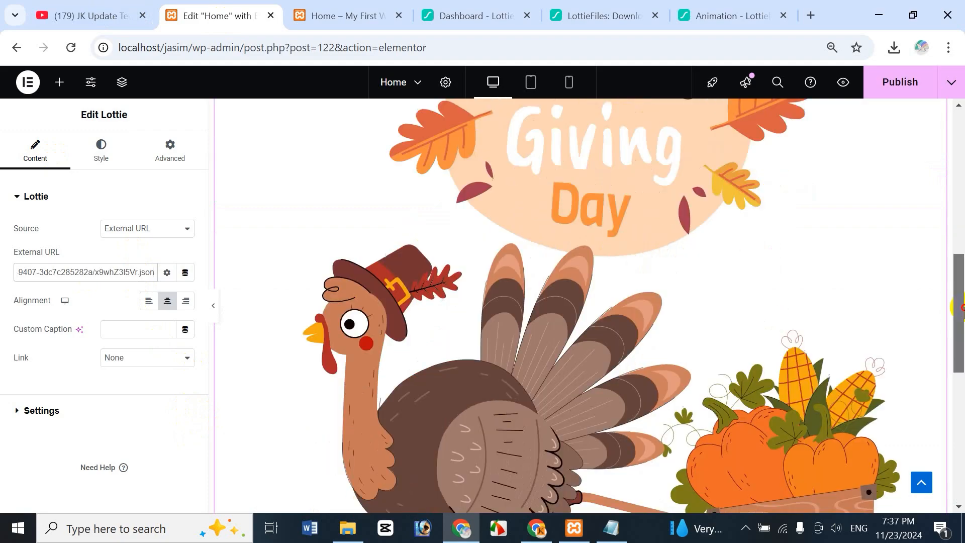
{"action": "scroll", "coordinate": [958, 307], "scroll_direction": "up", "scroll_amount": 4}
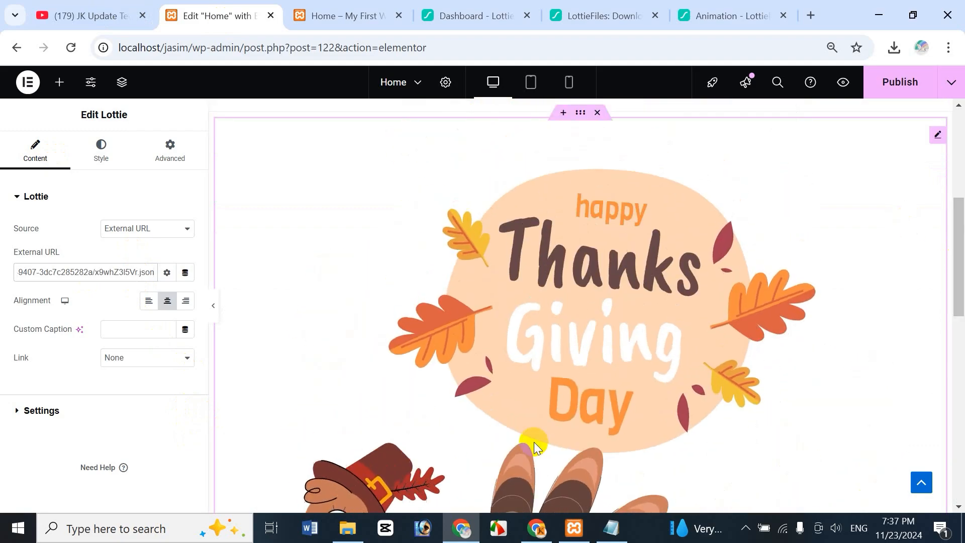
Step: Switch to LottieFiles and review the asset link format options of the Thanksgiving animation
{"action": "left_click", "coordinate": [725, 19]}
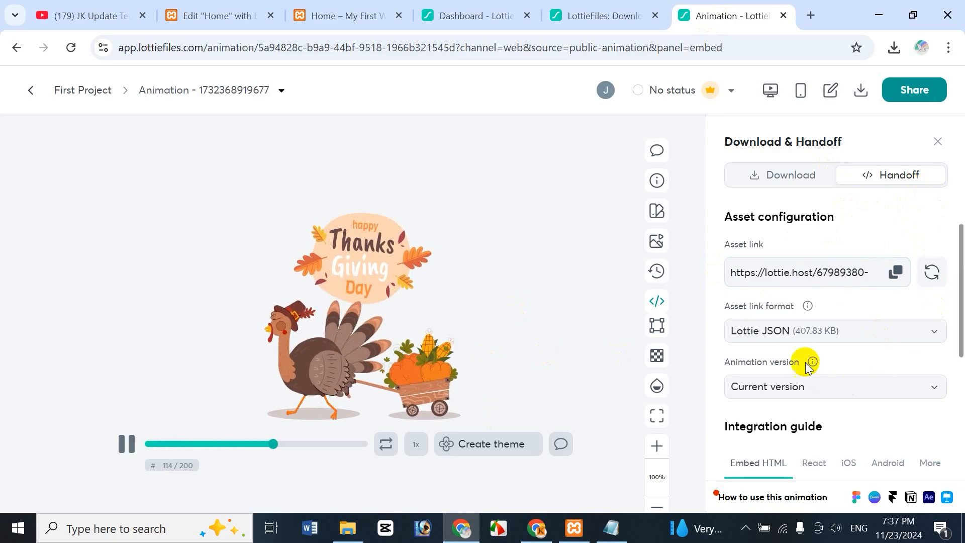
{"action": "left_click", "coordinate": [823, 336]}
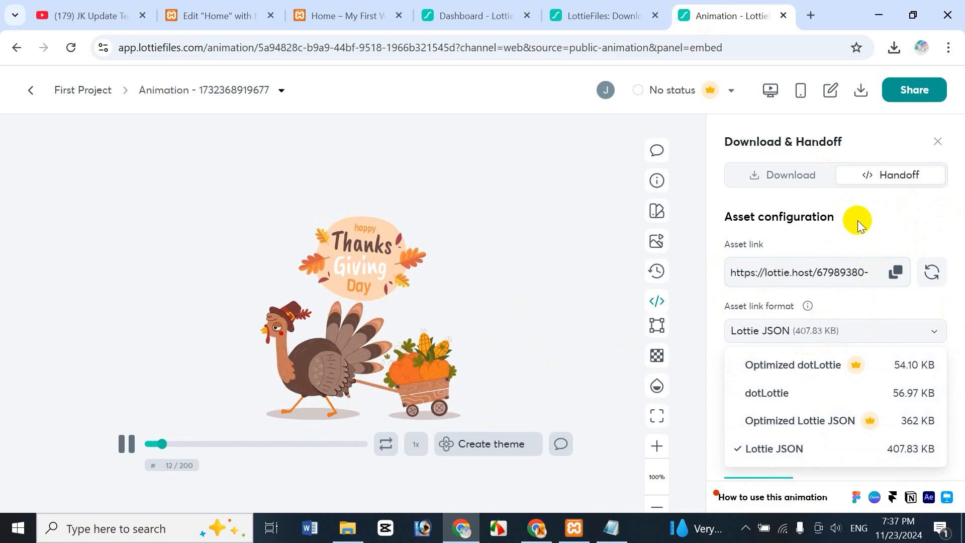
{"action": "left_click", "coordinate": [887, 273]}
Step: Review the Lottie widget's source options in the Elementor editor and switch to the JK Update Technology YouTube channel
{"action": "left_click", "coordinate": [264, 17]}
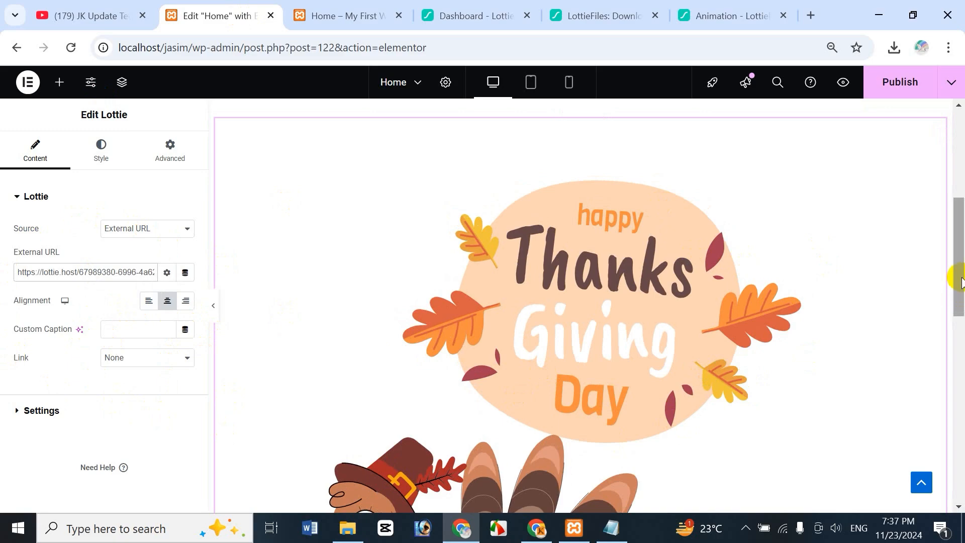
{"action": "mouse_move", "coordinate": [962, 277]}
{"action": "left_mouse_down"}
{"action": "mouse_move", "coordinate": [963, 337]}
{"action": "mouse_move", "coordinate": [948, 282]}
{"action": "left_mouse_up"}
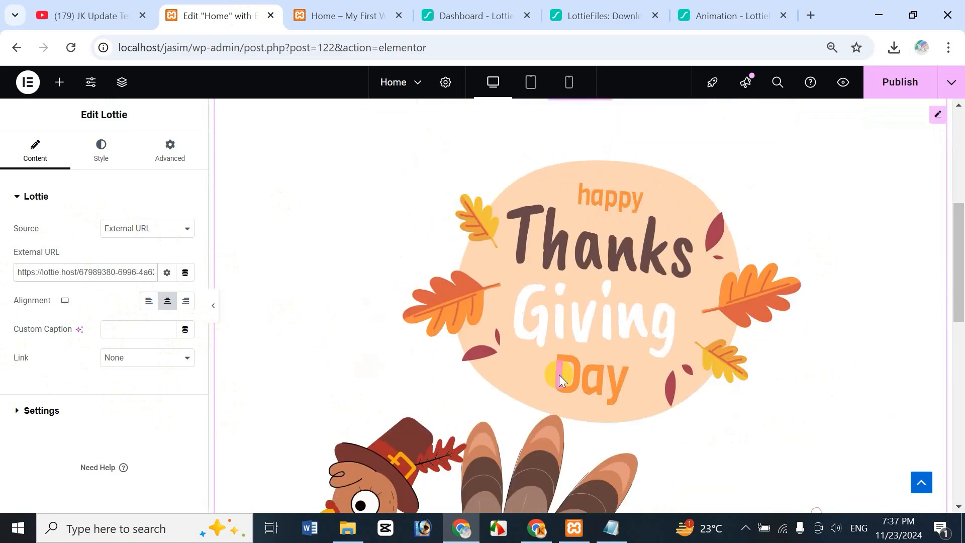
{"action": "left_click", "coordinate": [158, 230]}
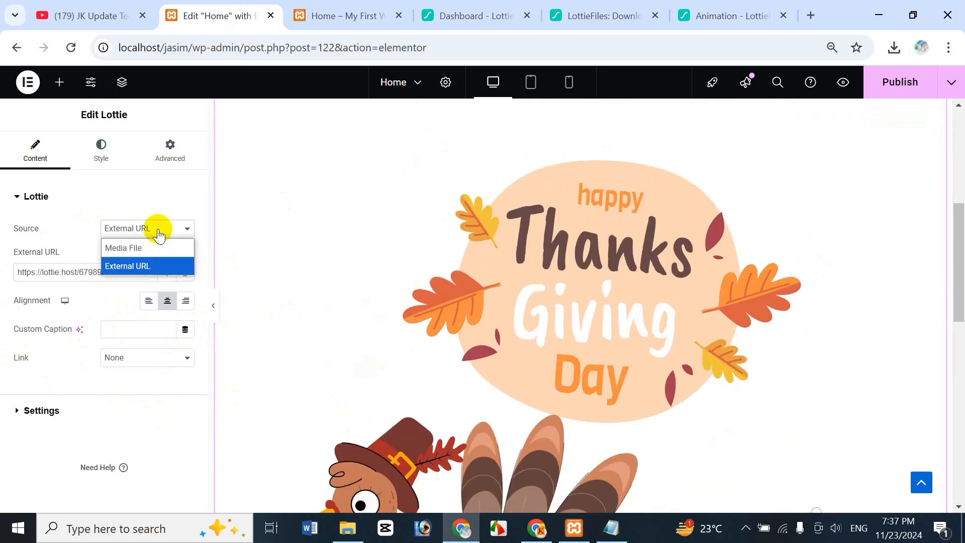
{"action": "left_click", "coordinate": [66, 230]}
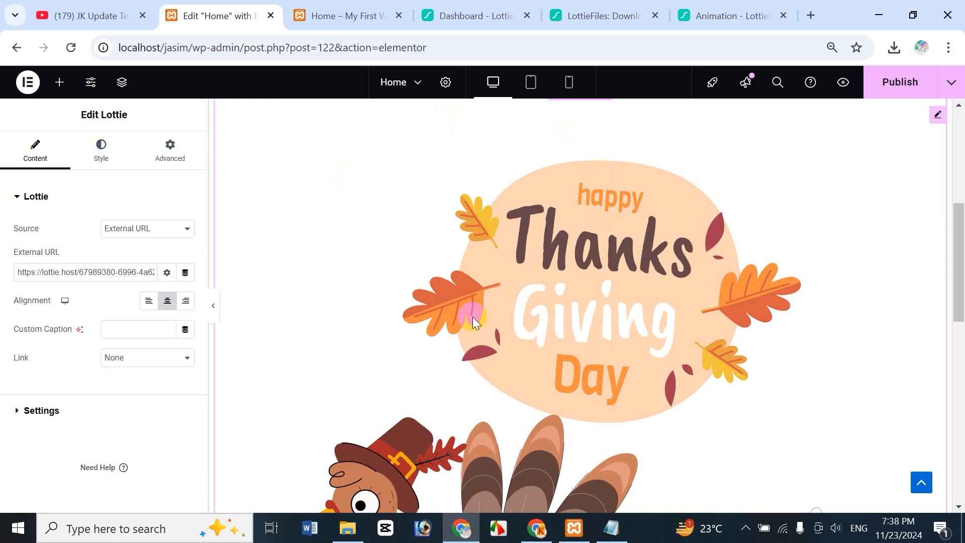
{"action": "left_click", "coordinate": [107, 10]}
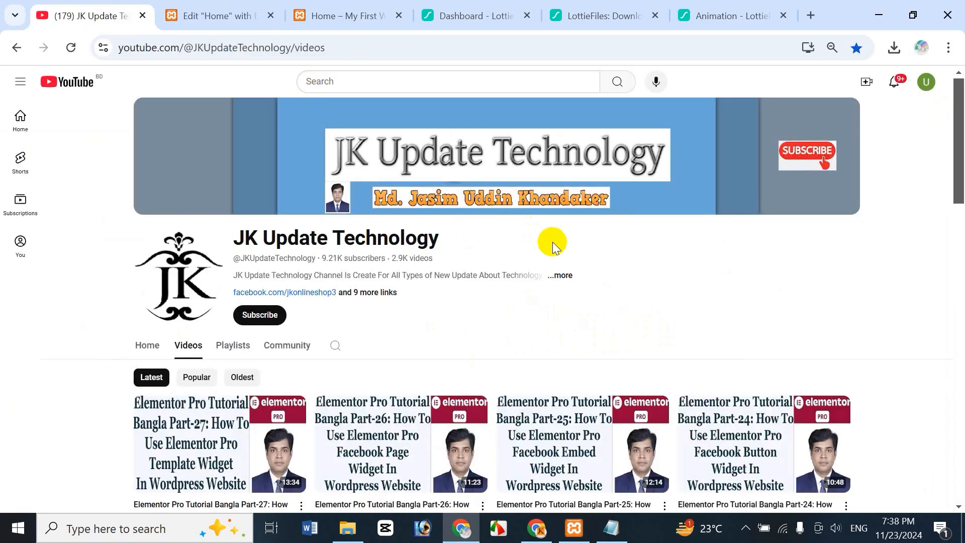